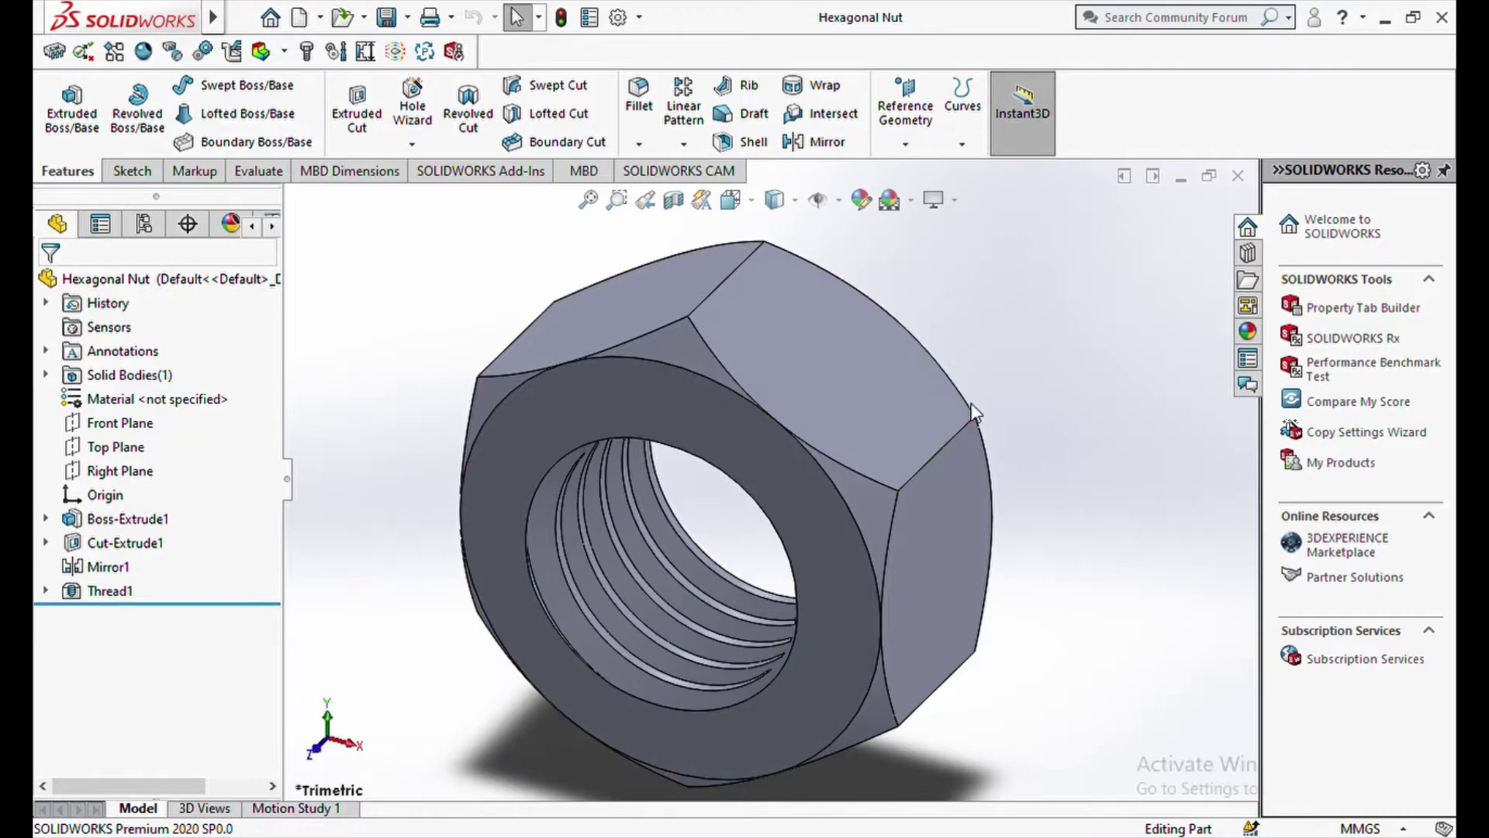
Create a new part and start a sketch on the Front Plane, viewed normal to it.
middle_drag(956, 411, 853, 504)
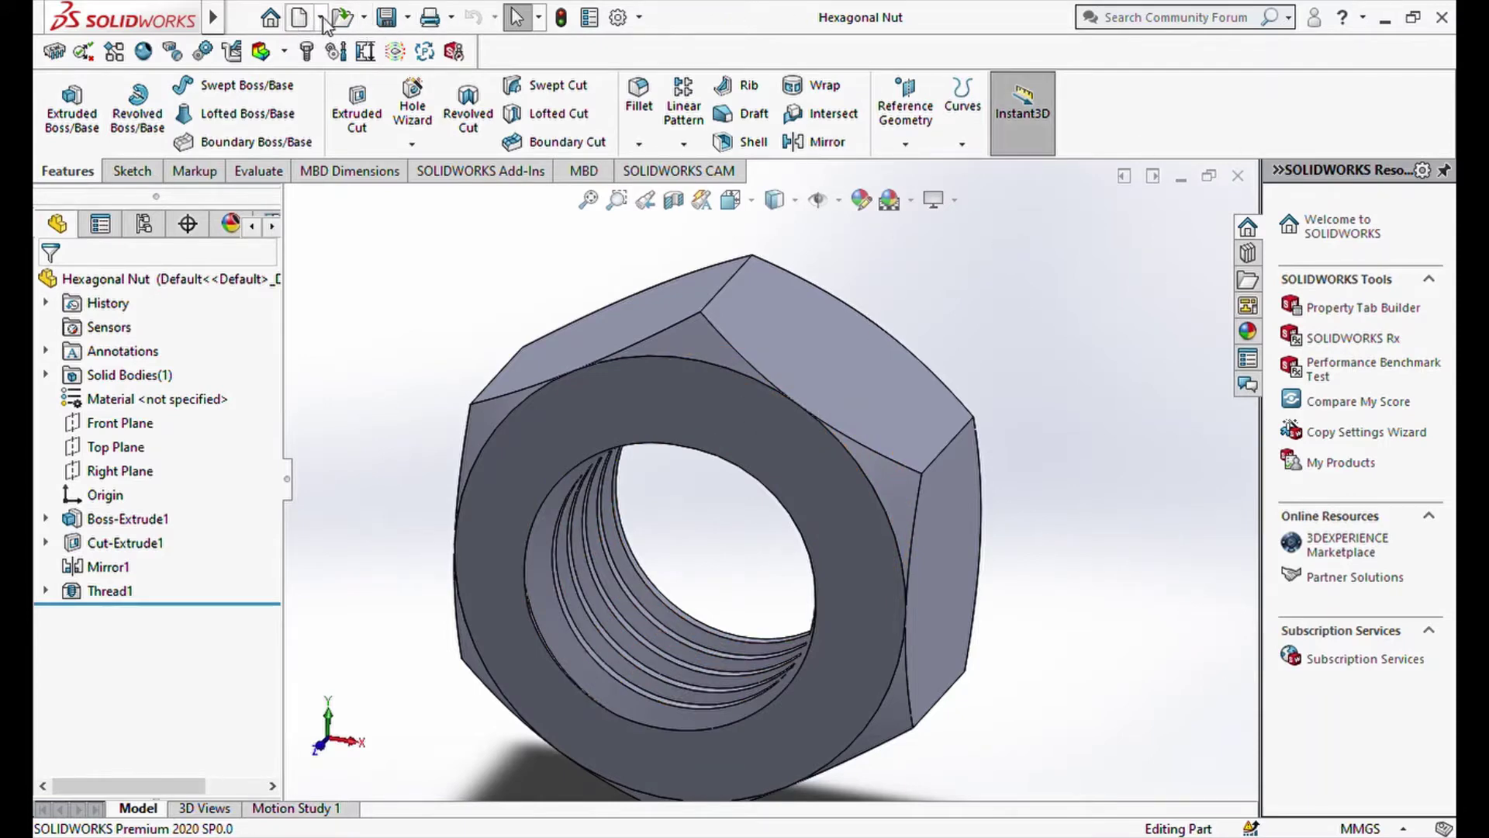
click(339, 42)
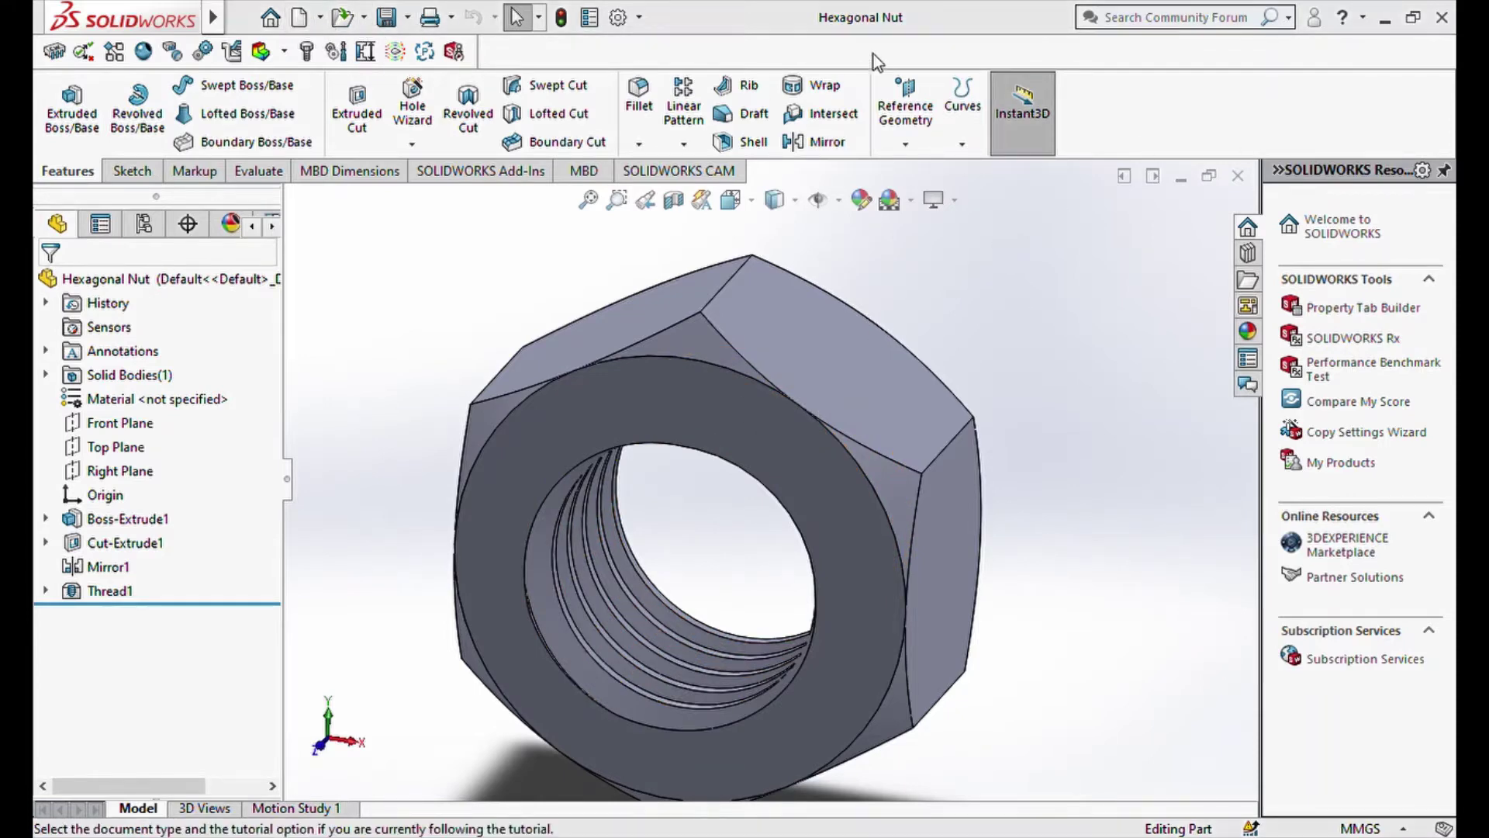
click(928, 659)
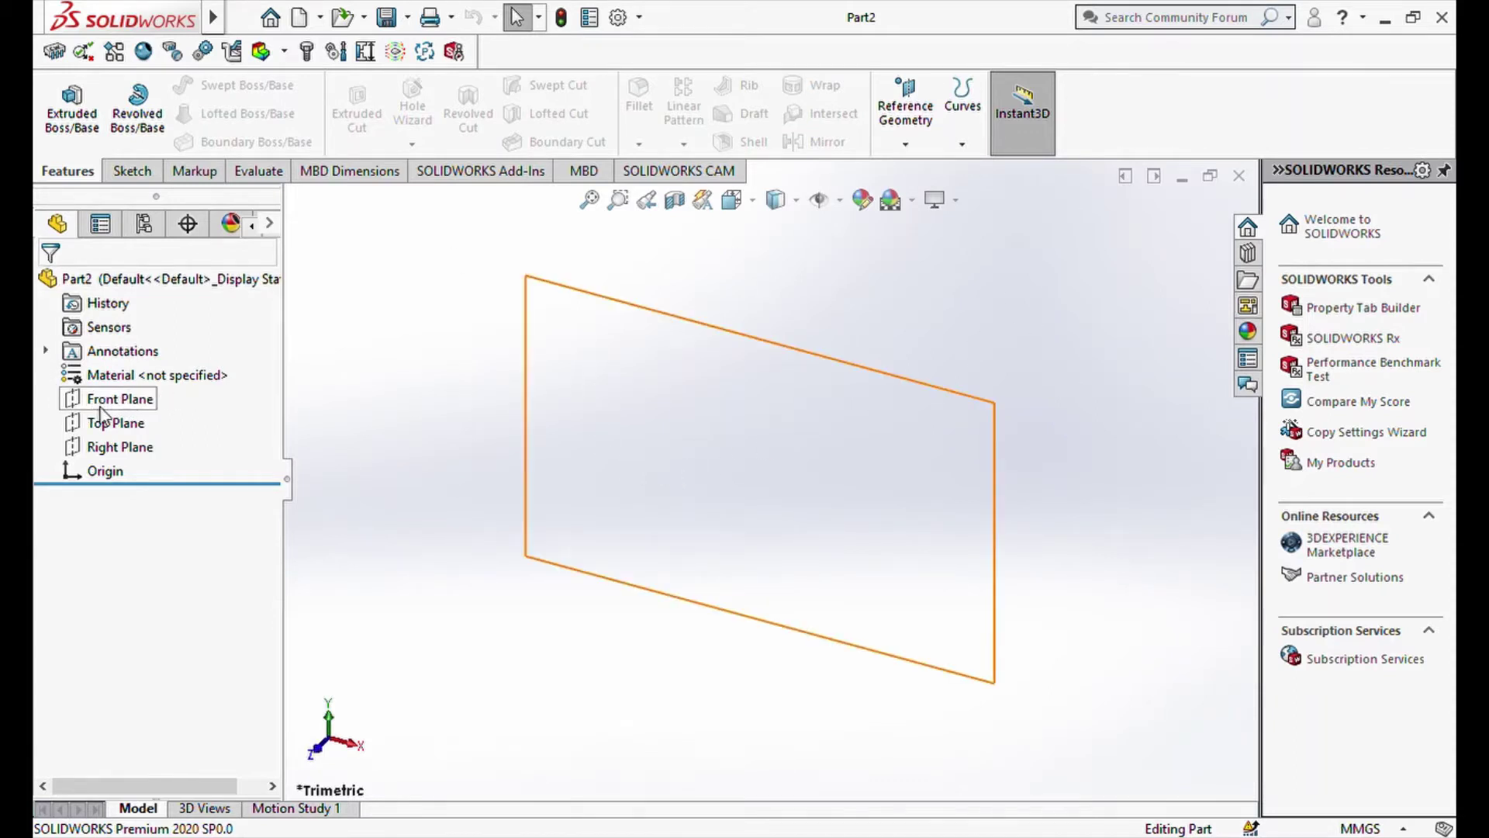
click(102, 408)
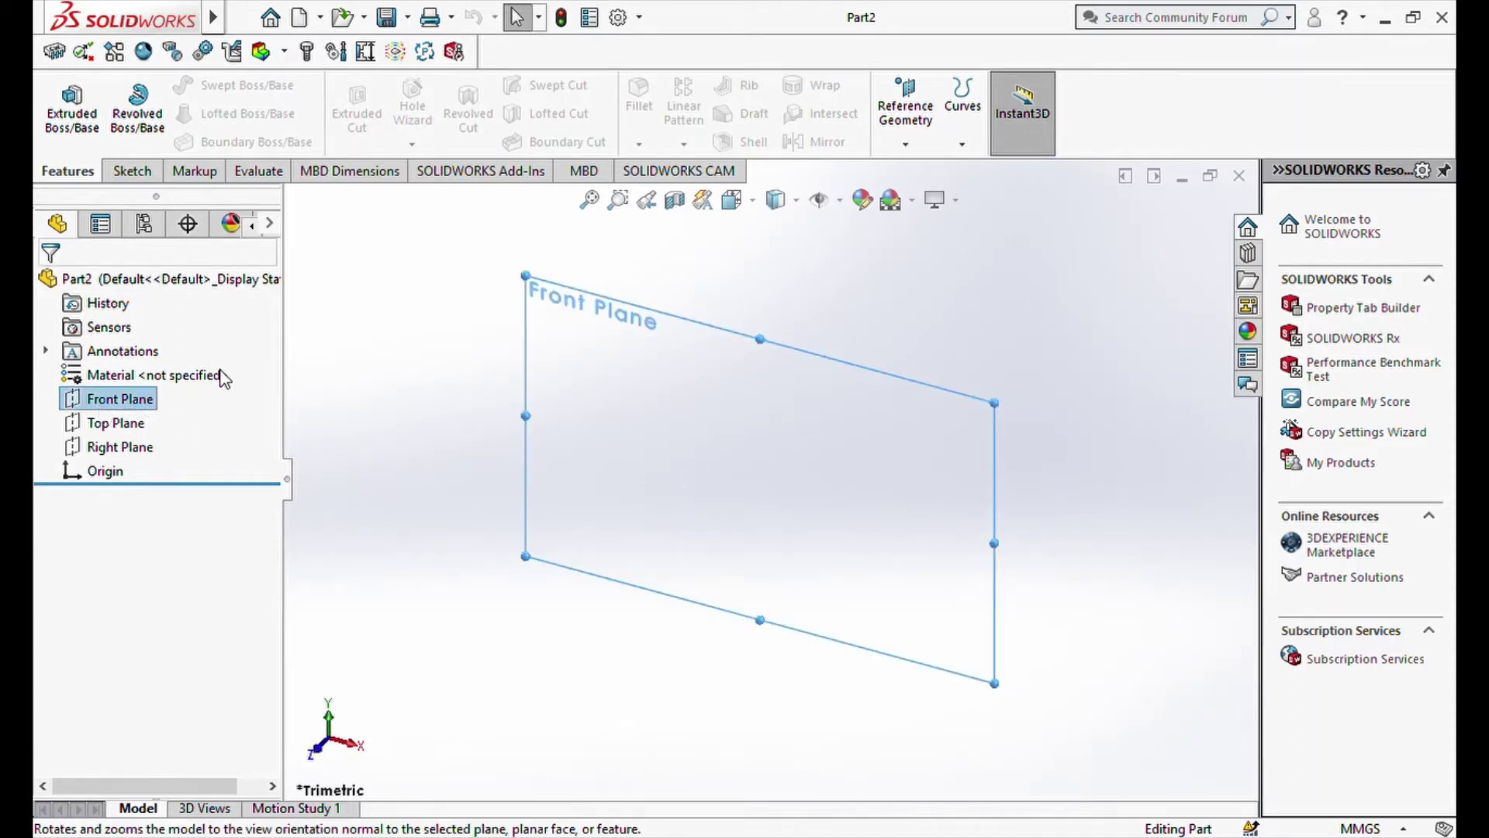
click(220, 376)
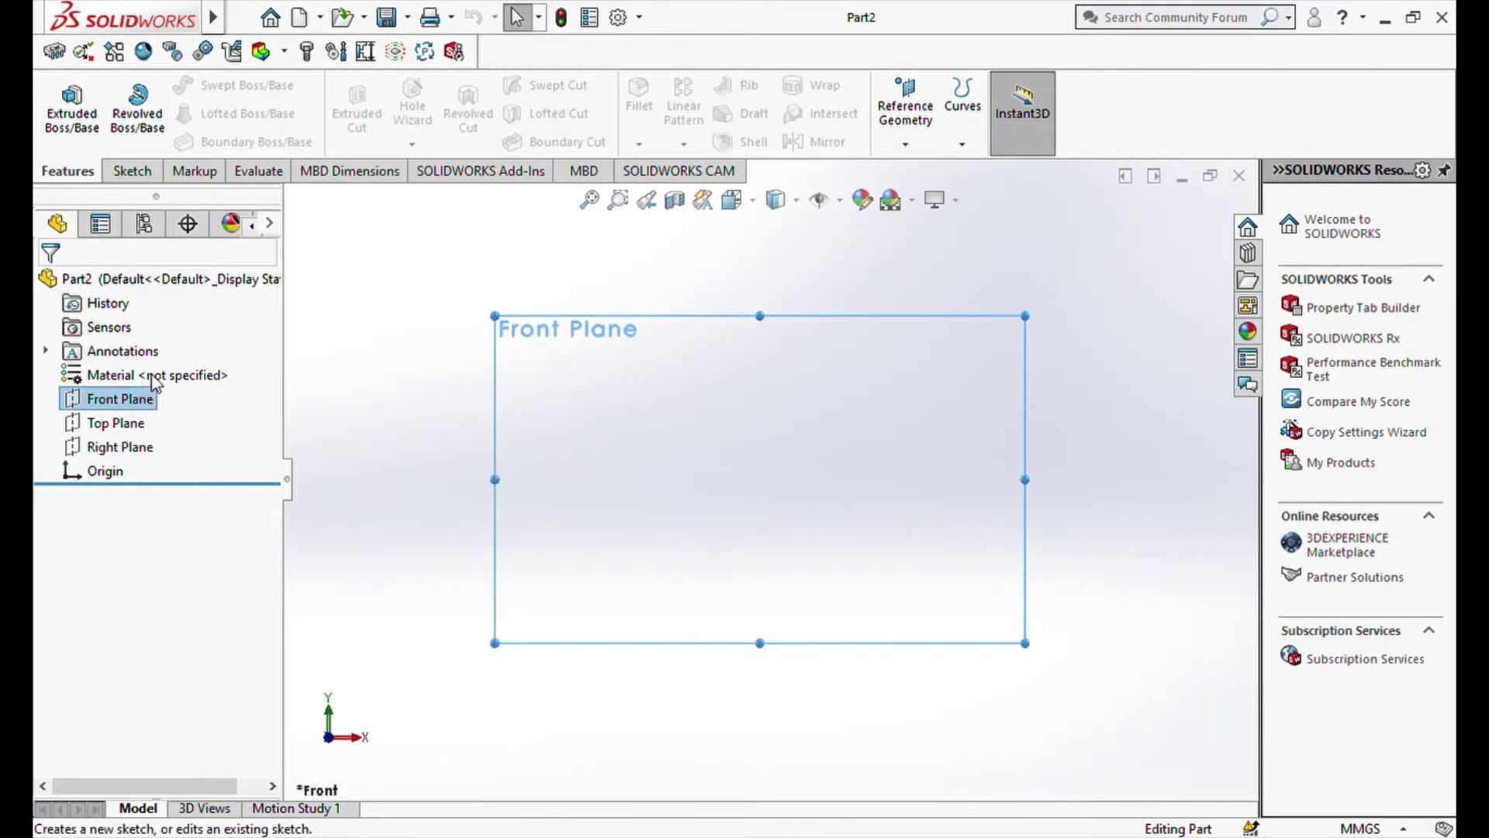
click(156, 380)
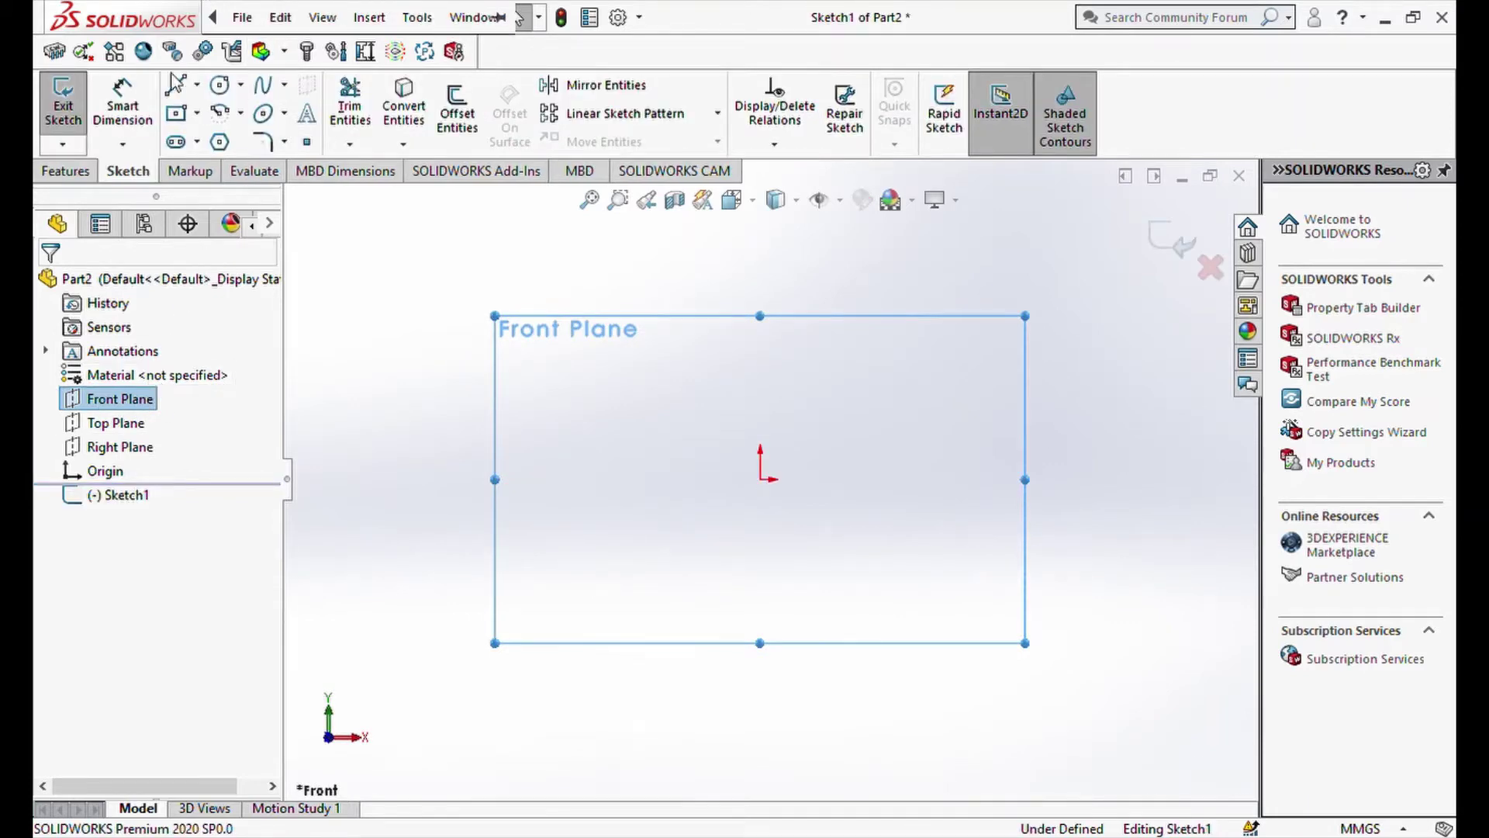
Sketch a hexagon centred on the origin with an inscribed circle about 126 mm in diameter, plus a smaller concentric circle inside it.
click(220, 142)
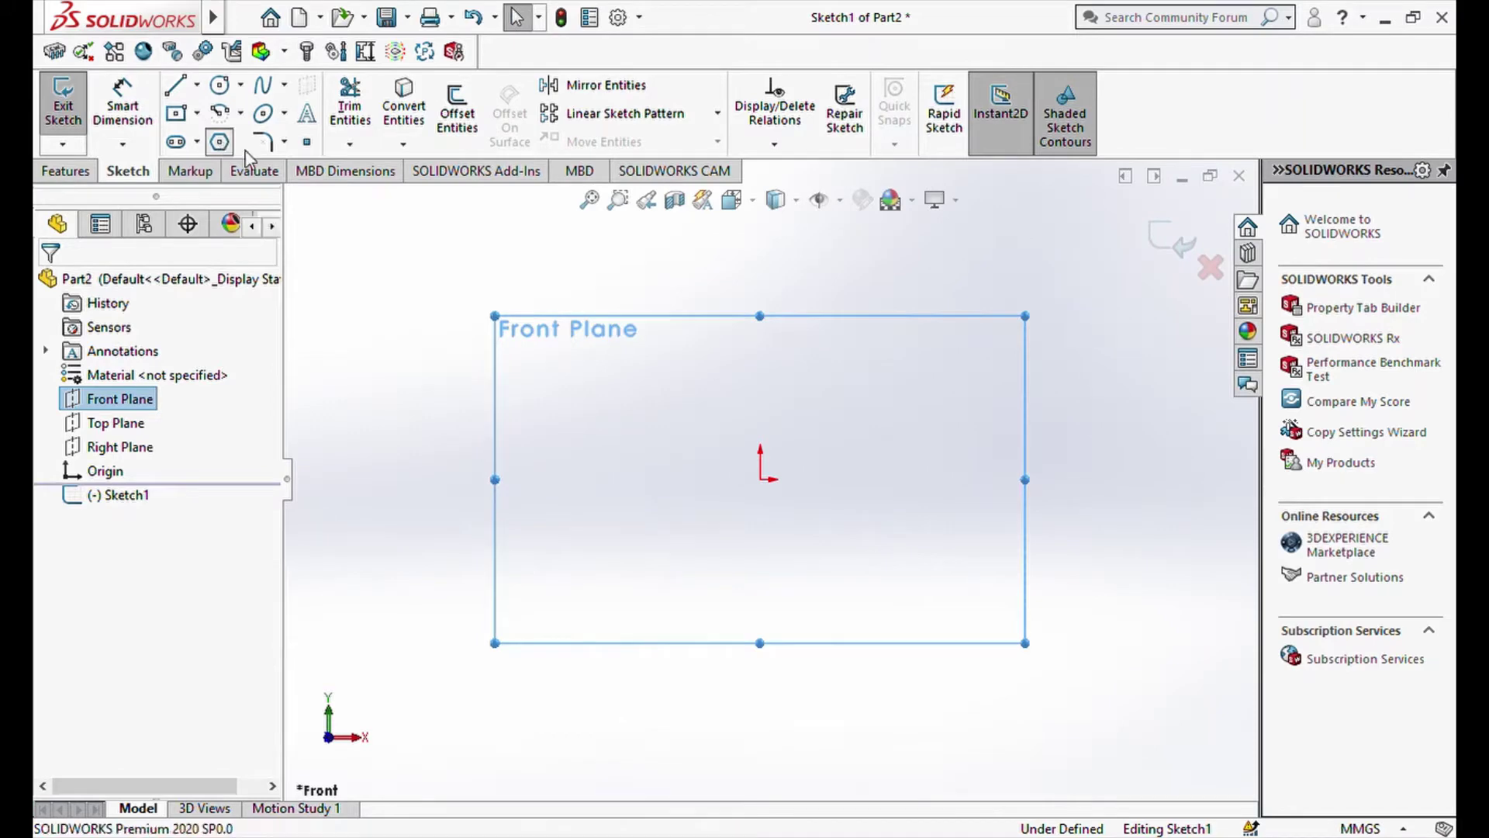
click(761, 479)
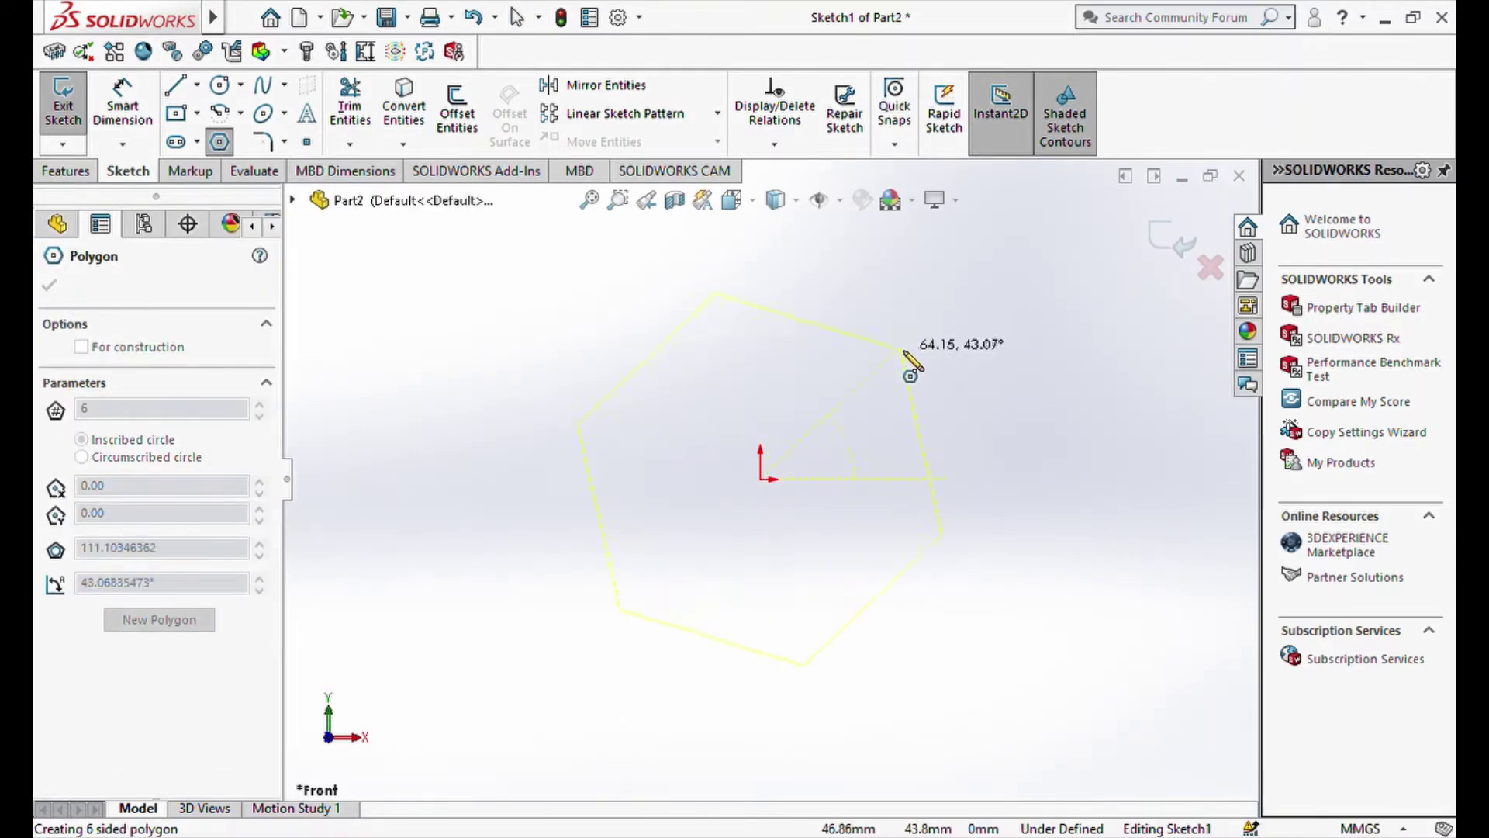
click(931, 345)
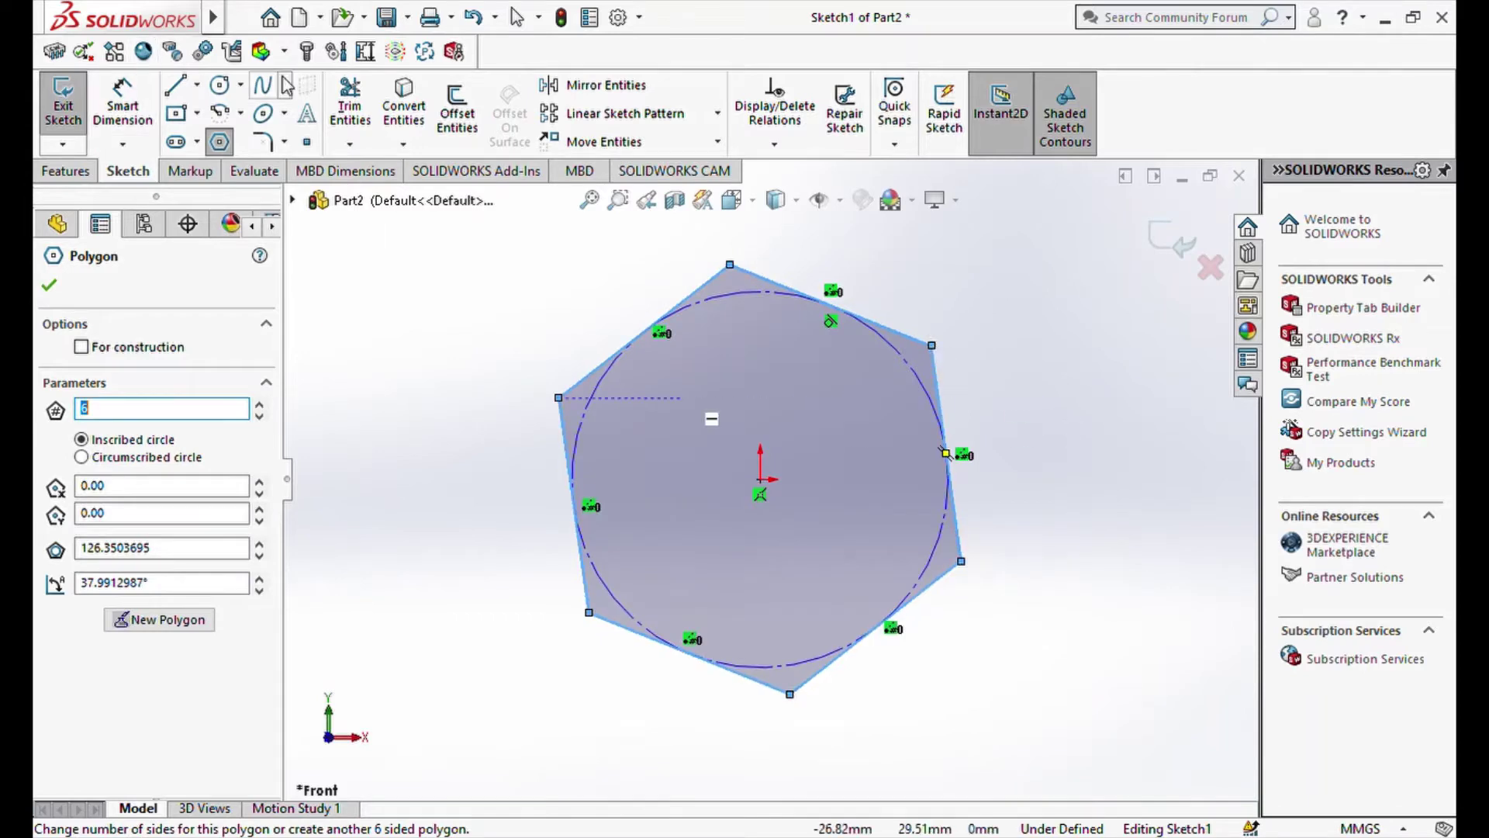
click(220, 86)
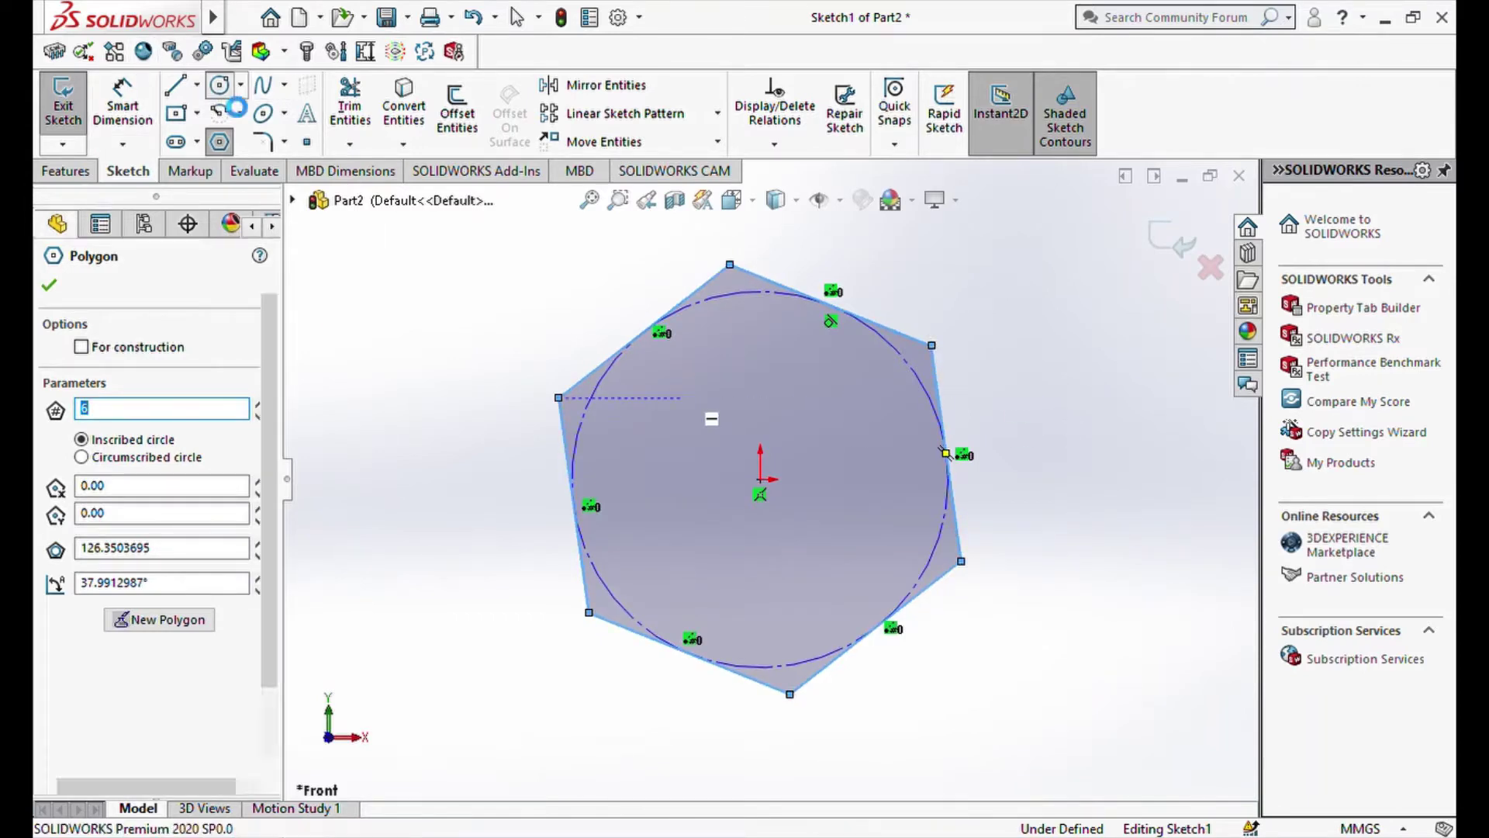
click(761, 480)
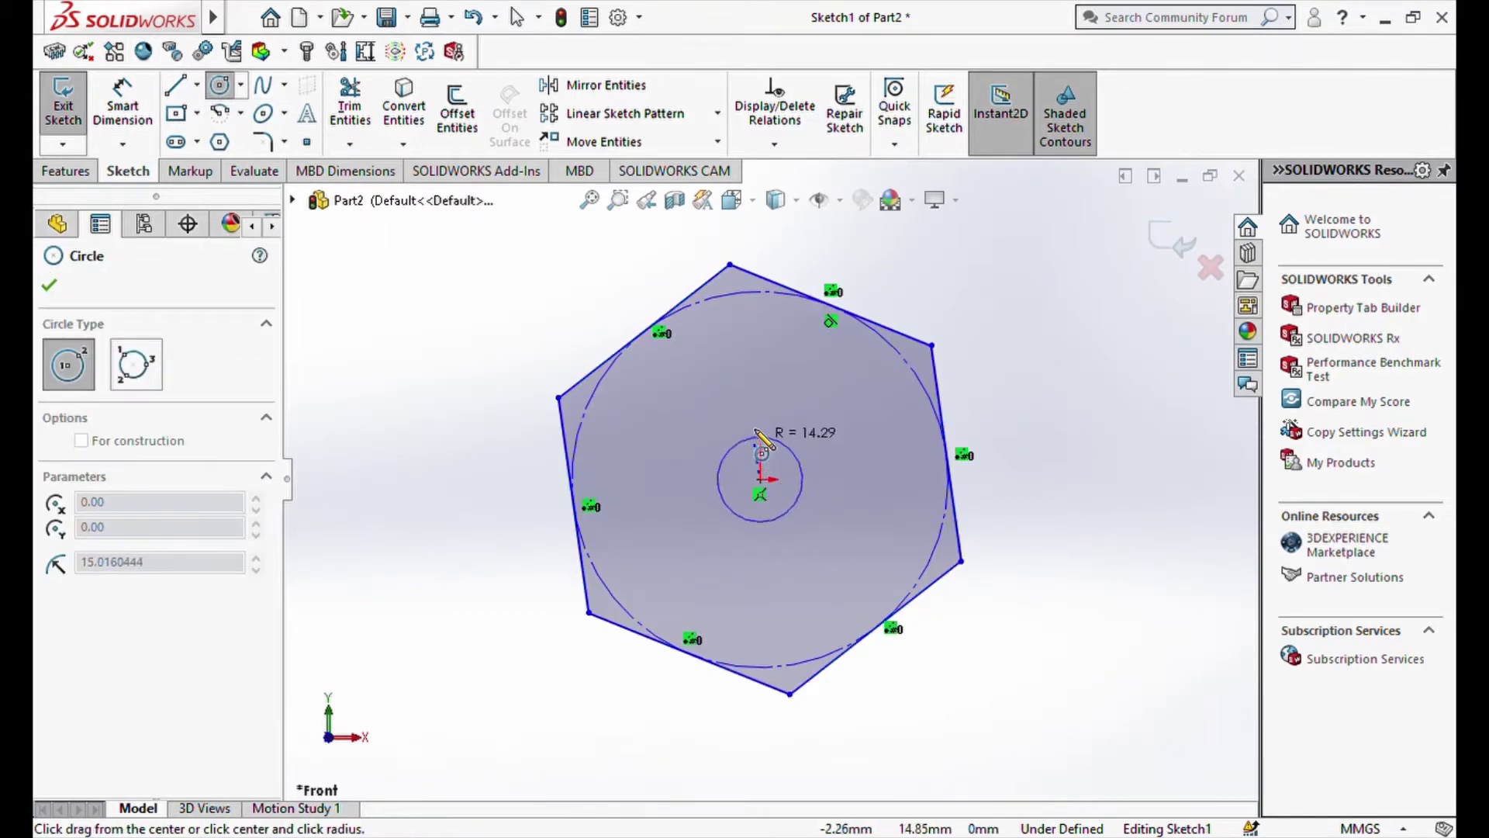
click(754, 364)
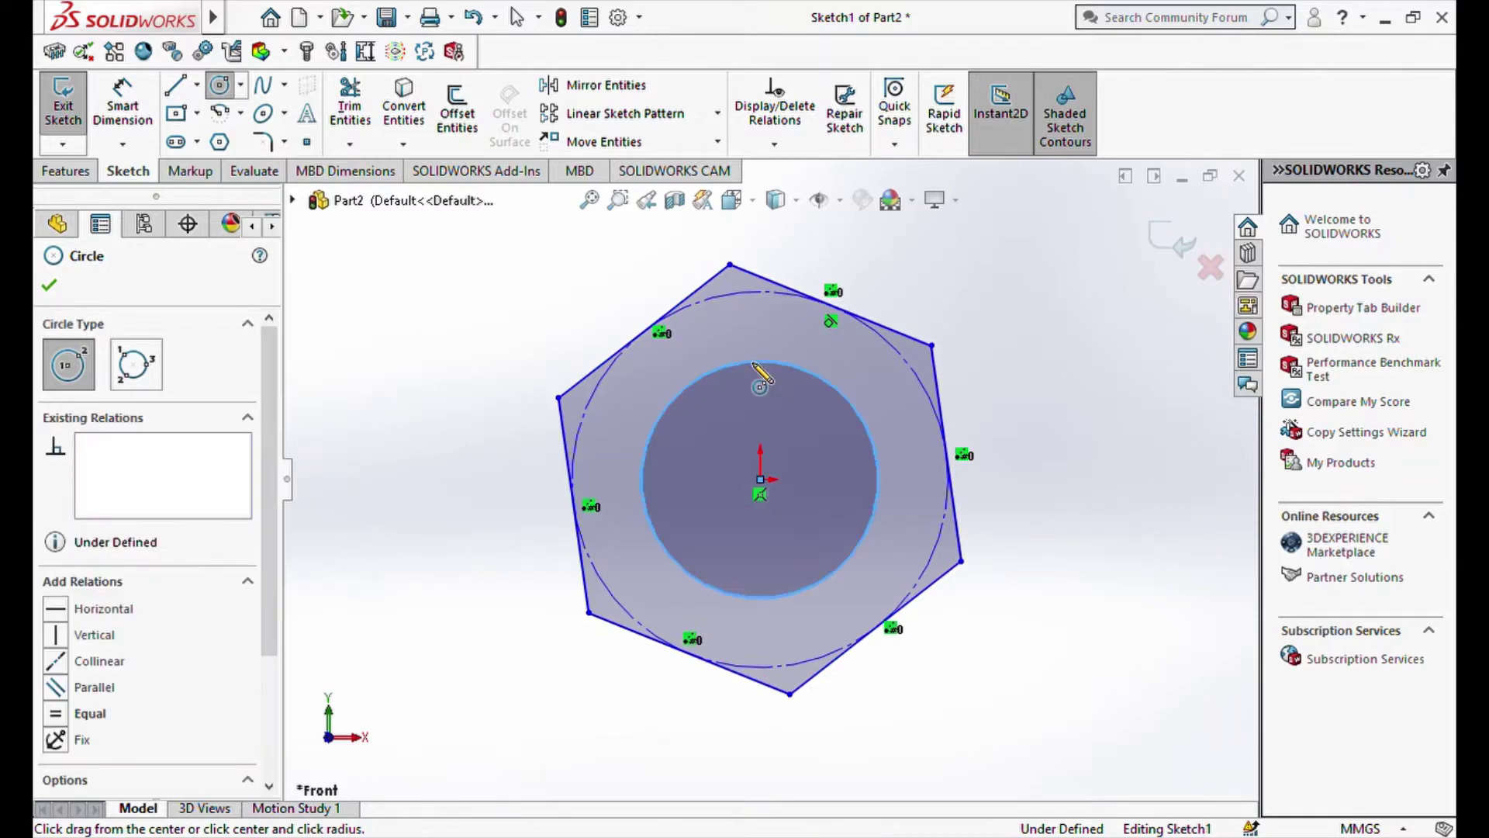
Dimension the hexagon's inscribed construction circle to a diameter of 10 mm.
click(136, 111)
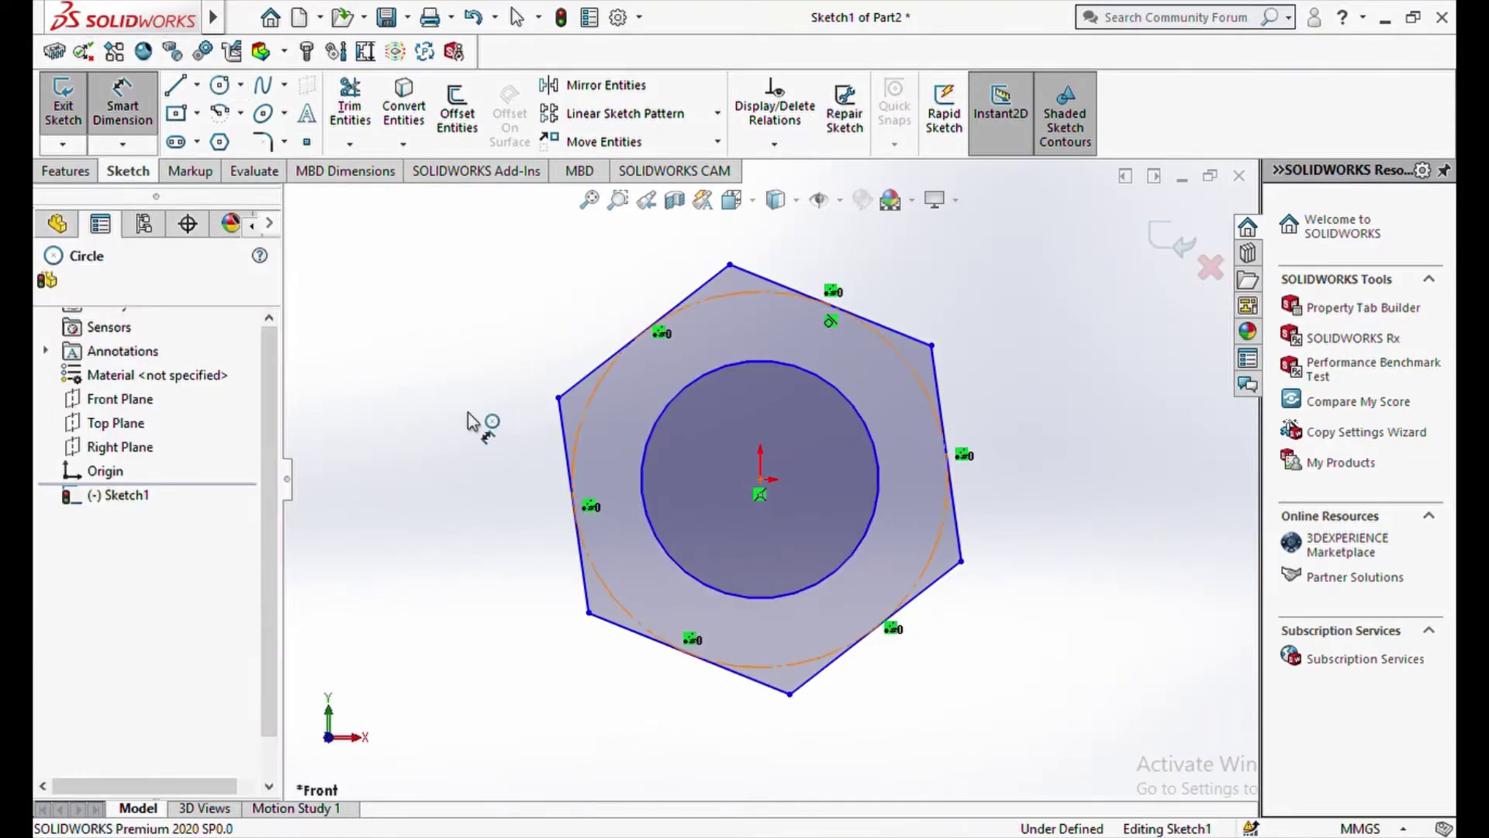
click(579, 434)
click(447, 407)
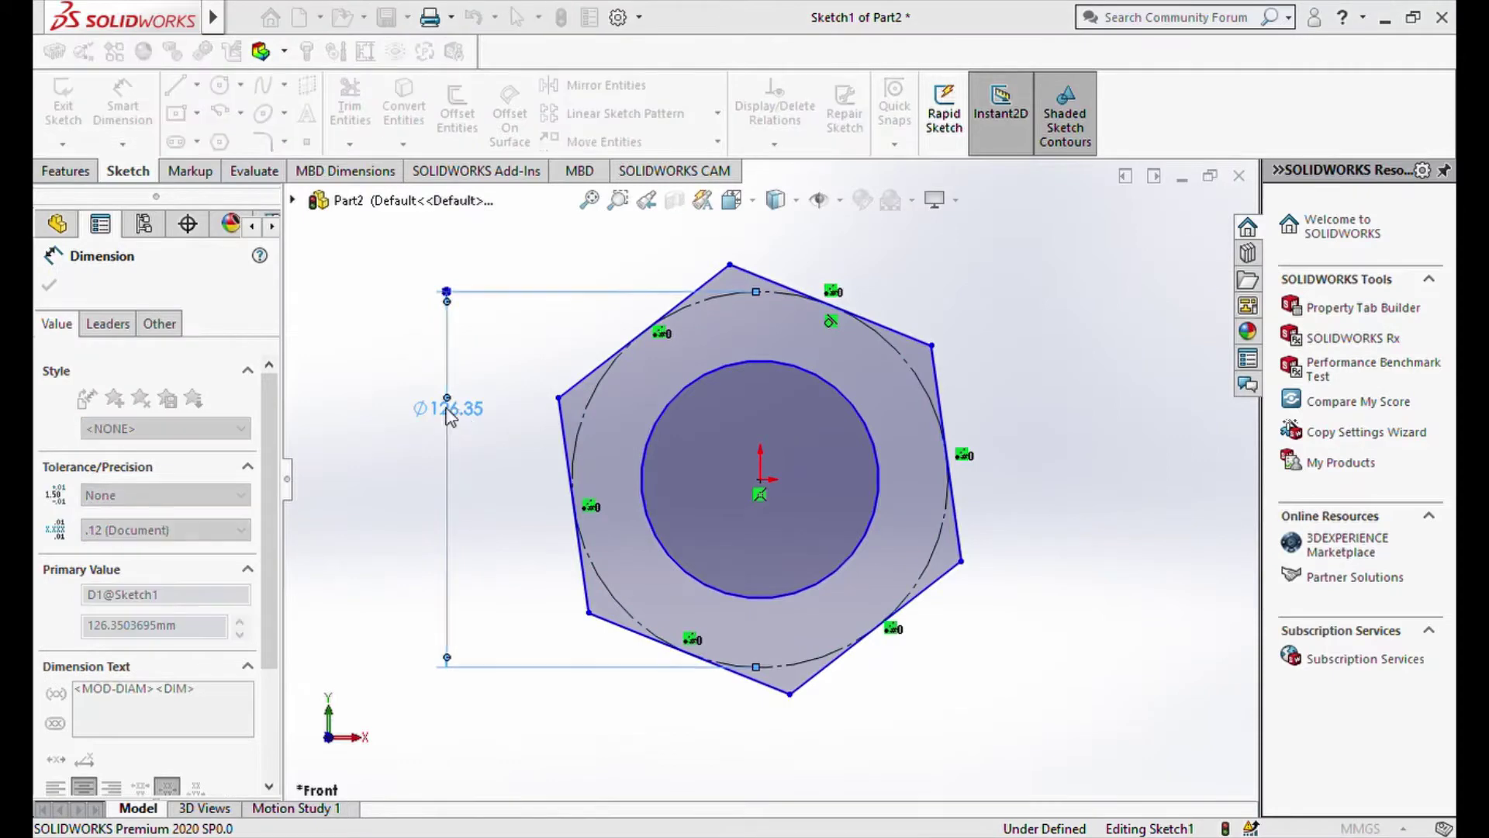
text(10)
key(Return)
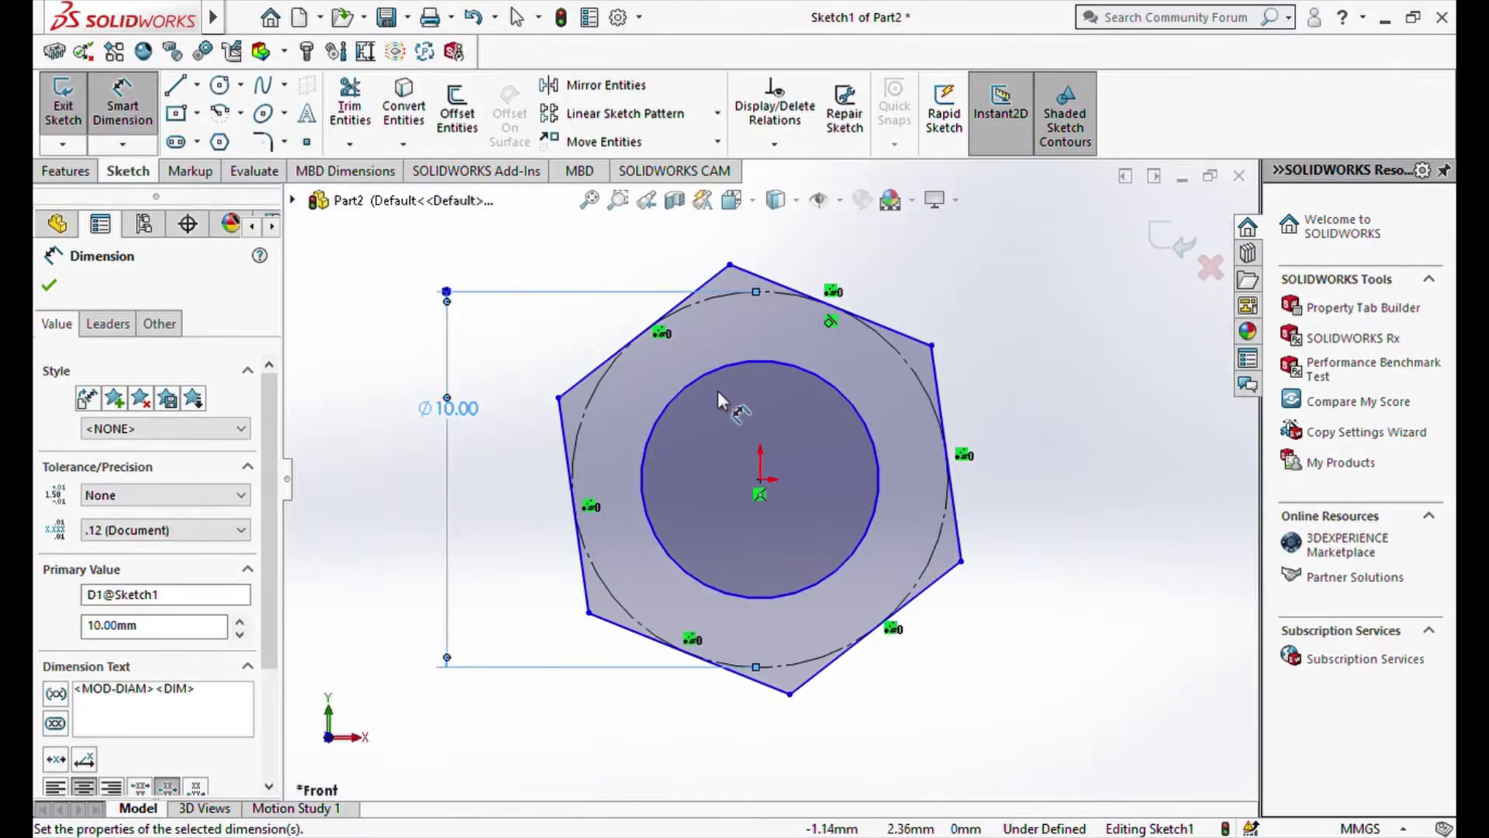
Dimension the inner circle to a diameter of 6 mm.
click(712, 374)
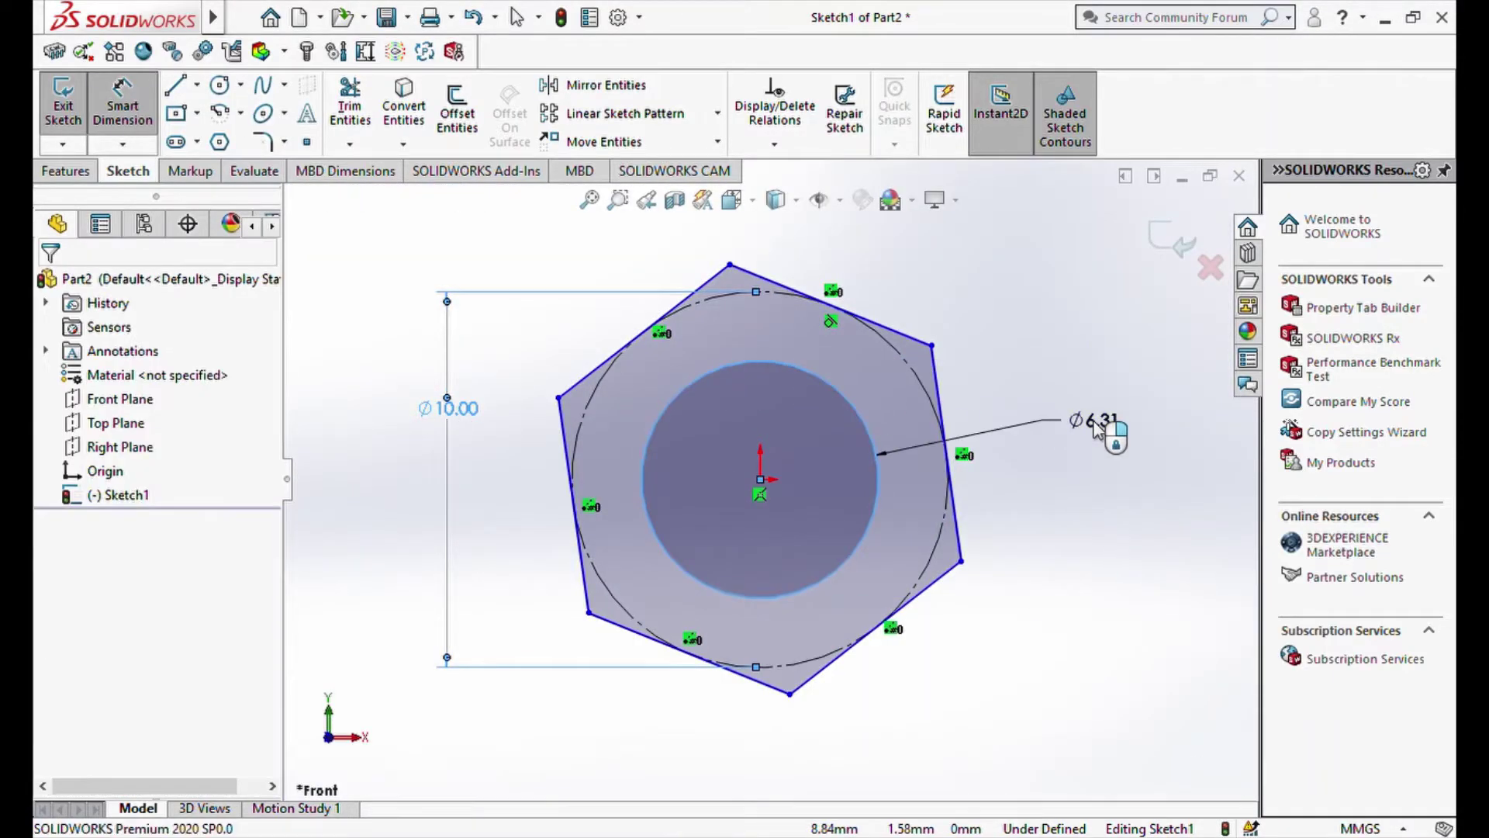
click(1095, 429)
text(6.00mm)
key(Return)
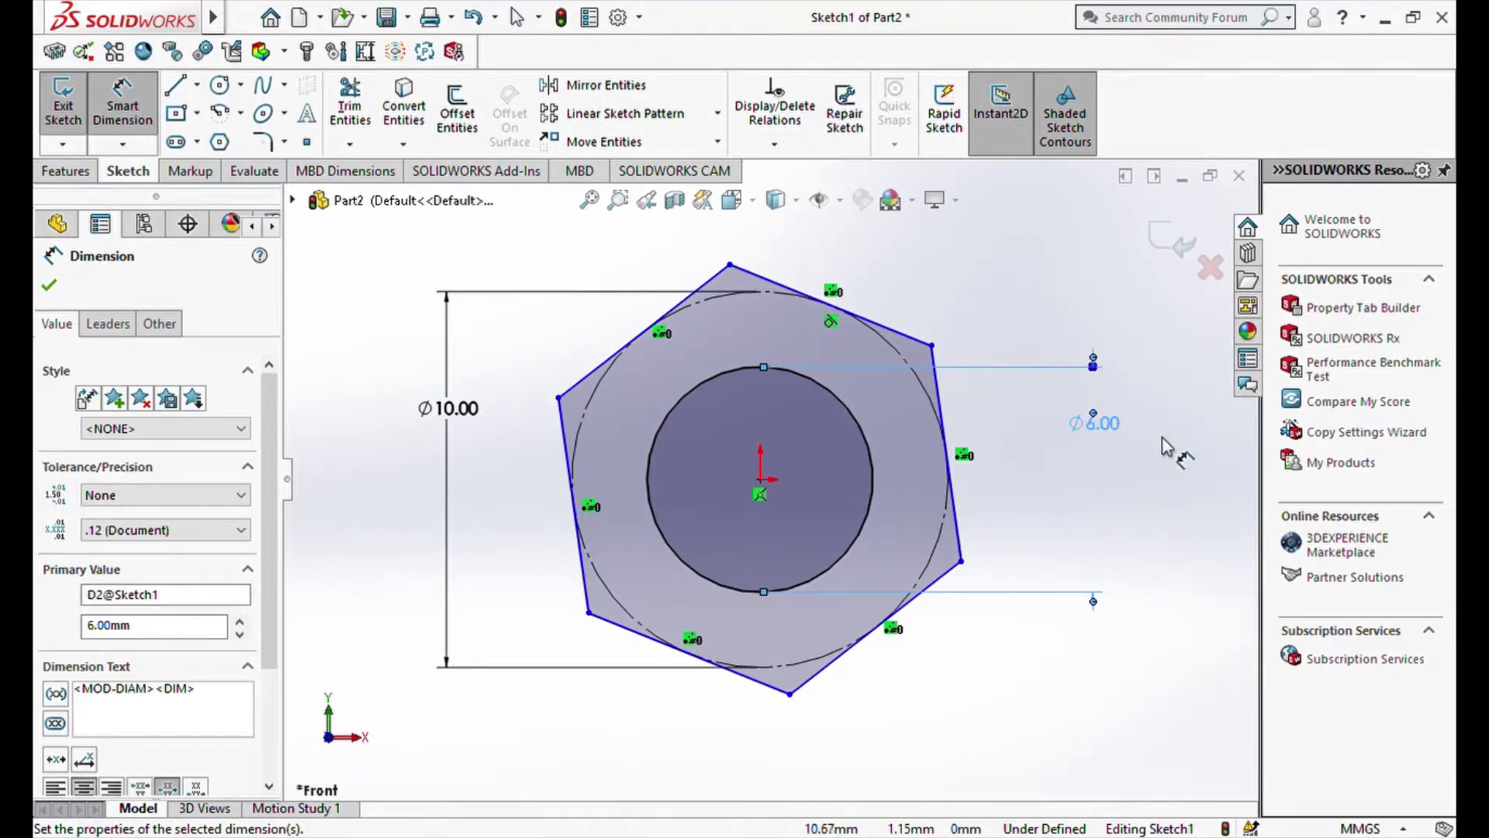
click(48, 291)
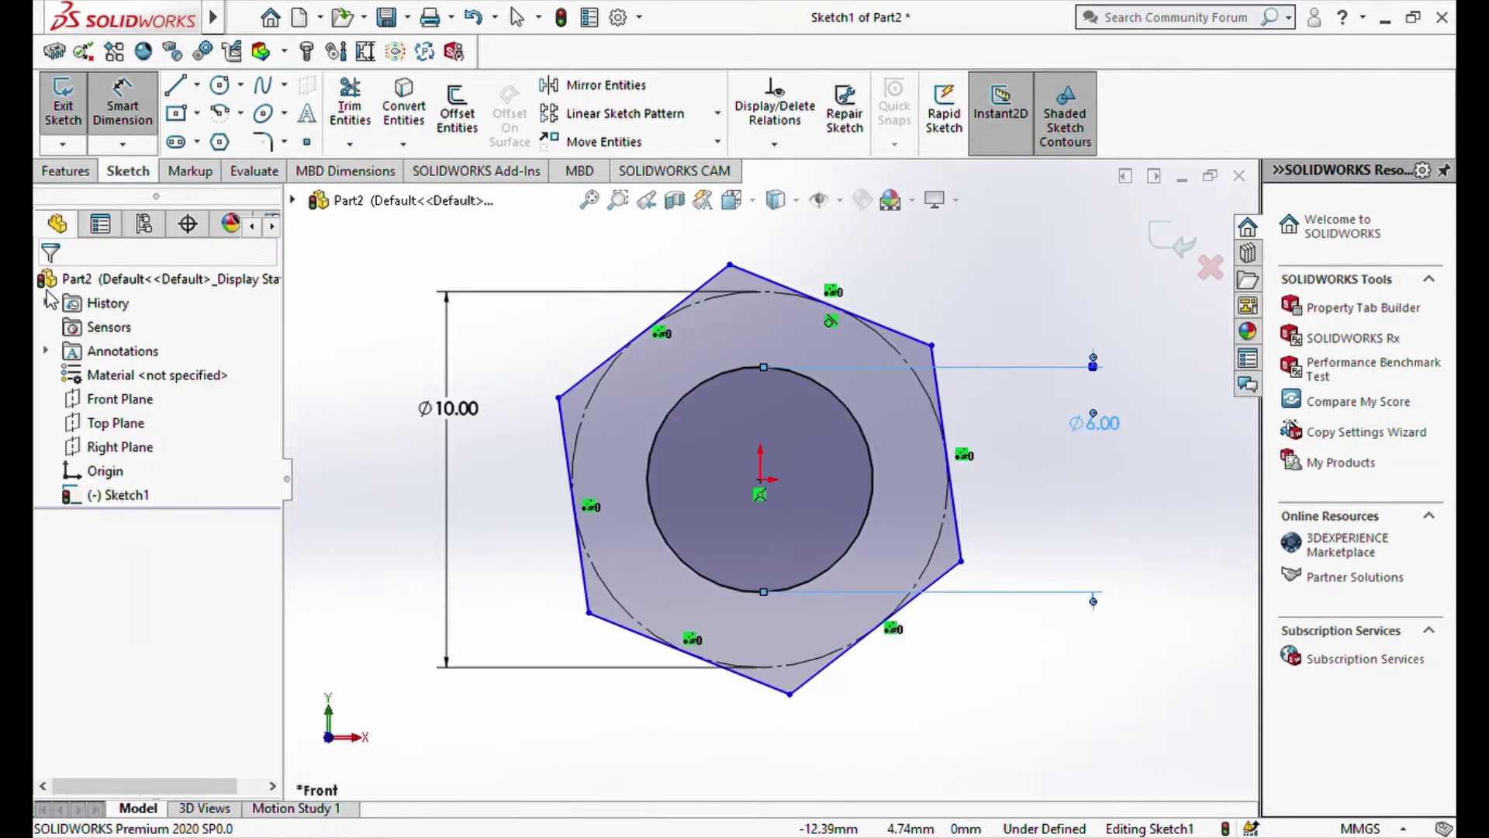
Add a vertical relation to one side of the hexagon.
click(566, 477)
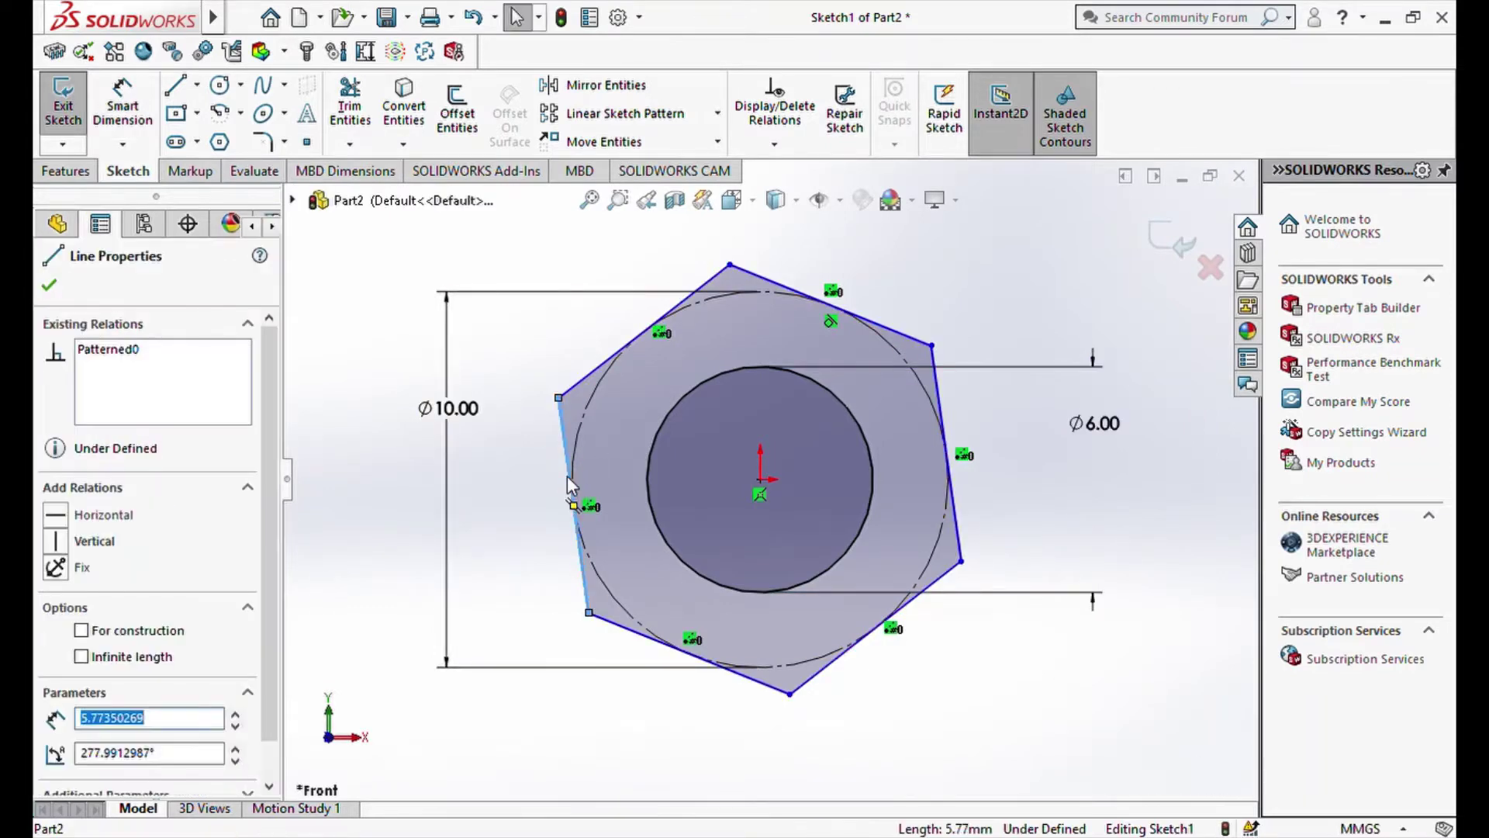
click(664, 383)
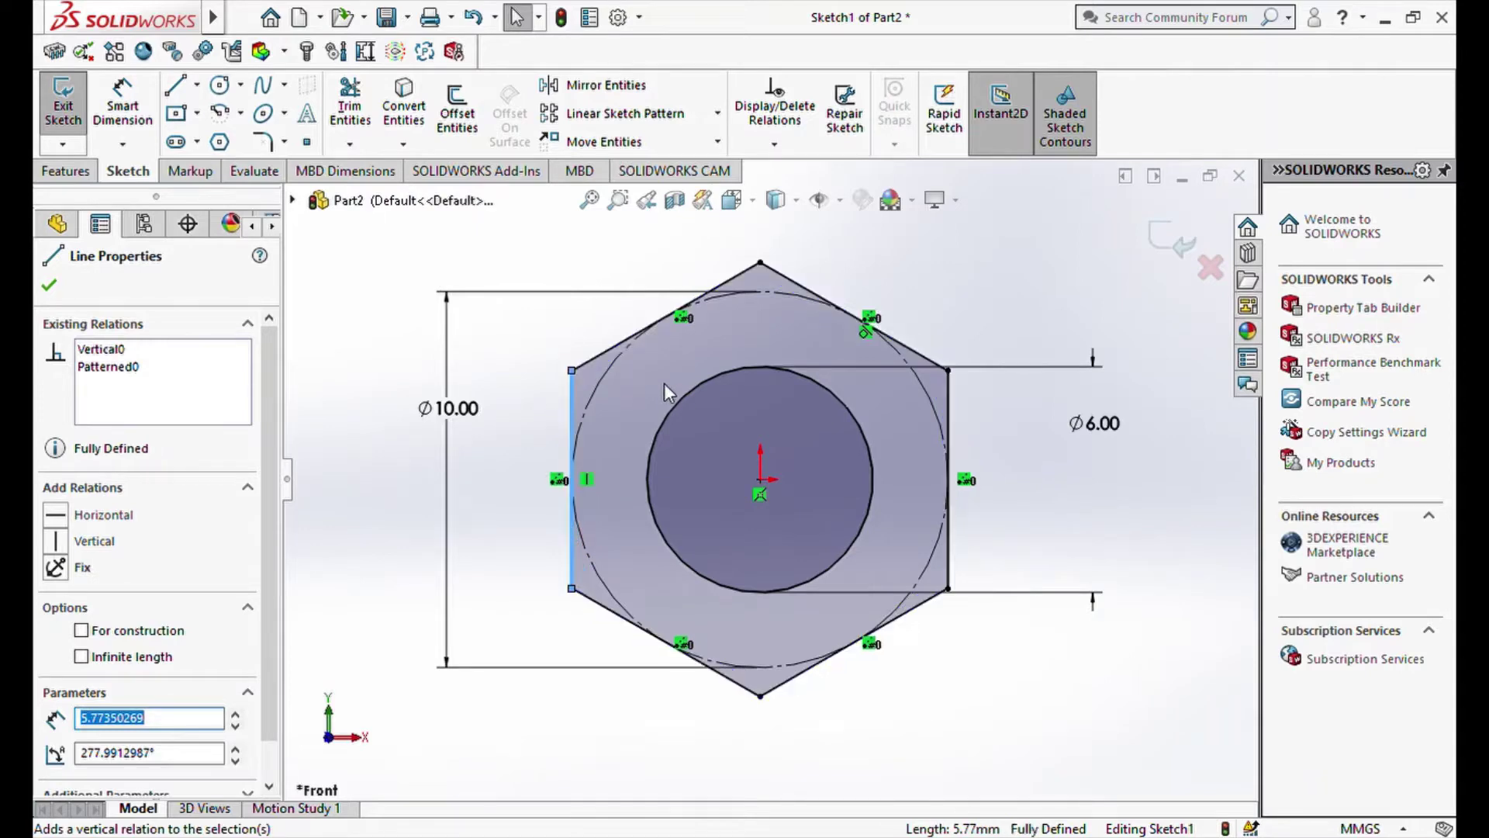
click(48, 285)
Extrude the hexagon with its central hole to a blind depth of 5 mm.
click(74, 172)
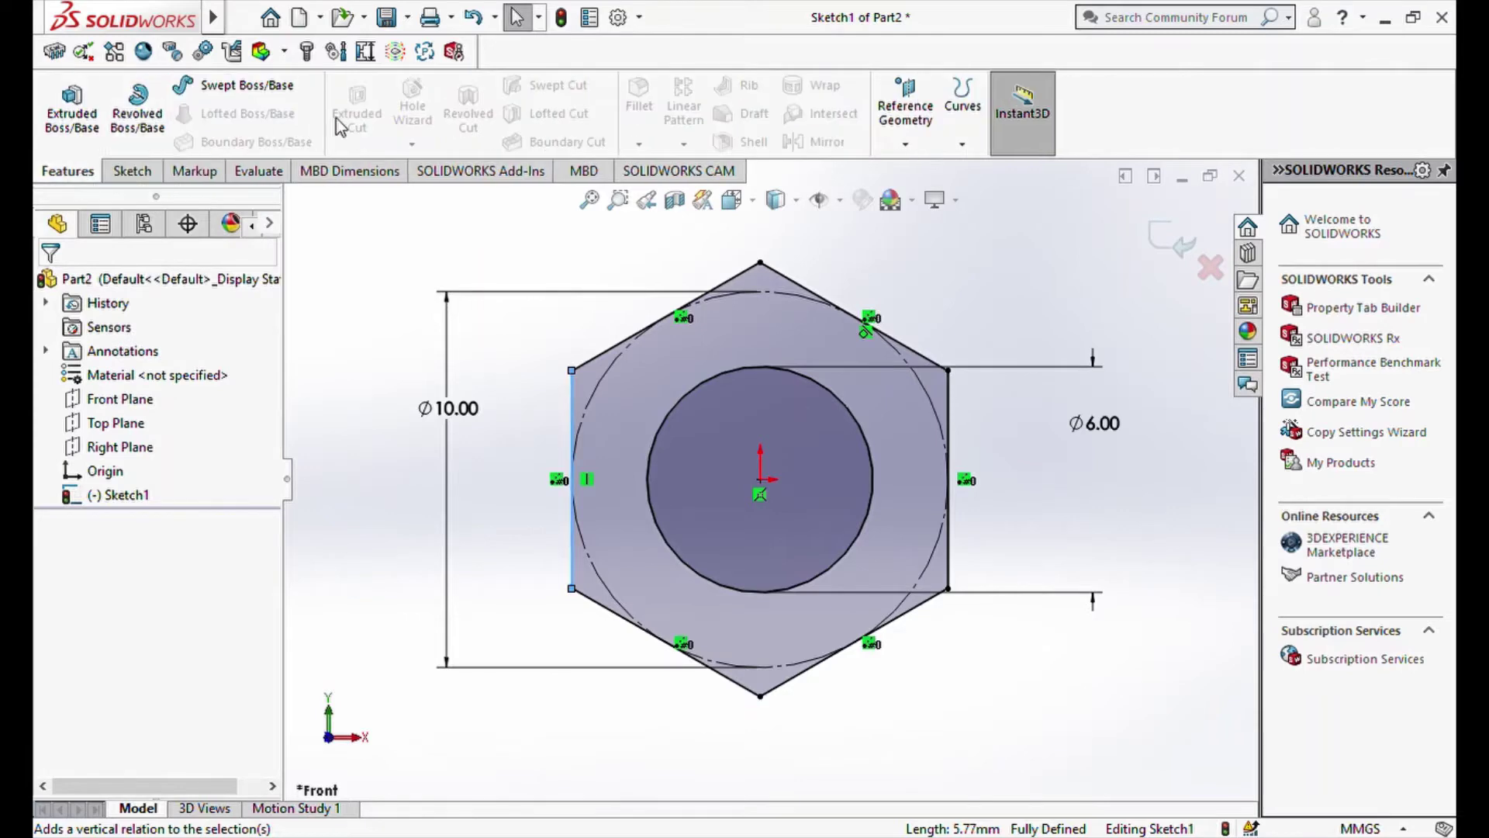
click(71, 107)
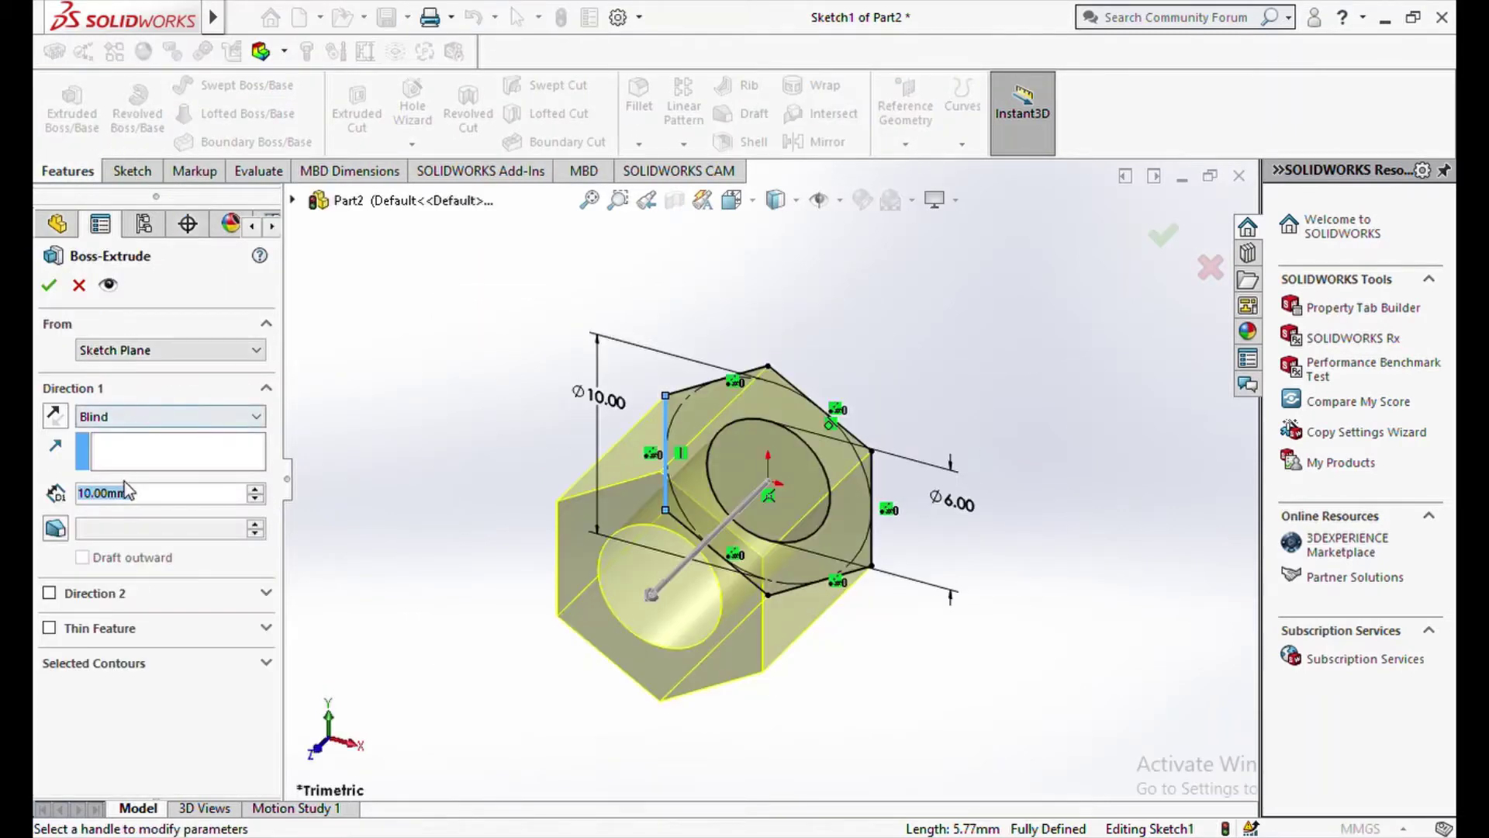
text(5)
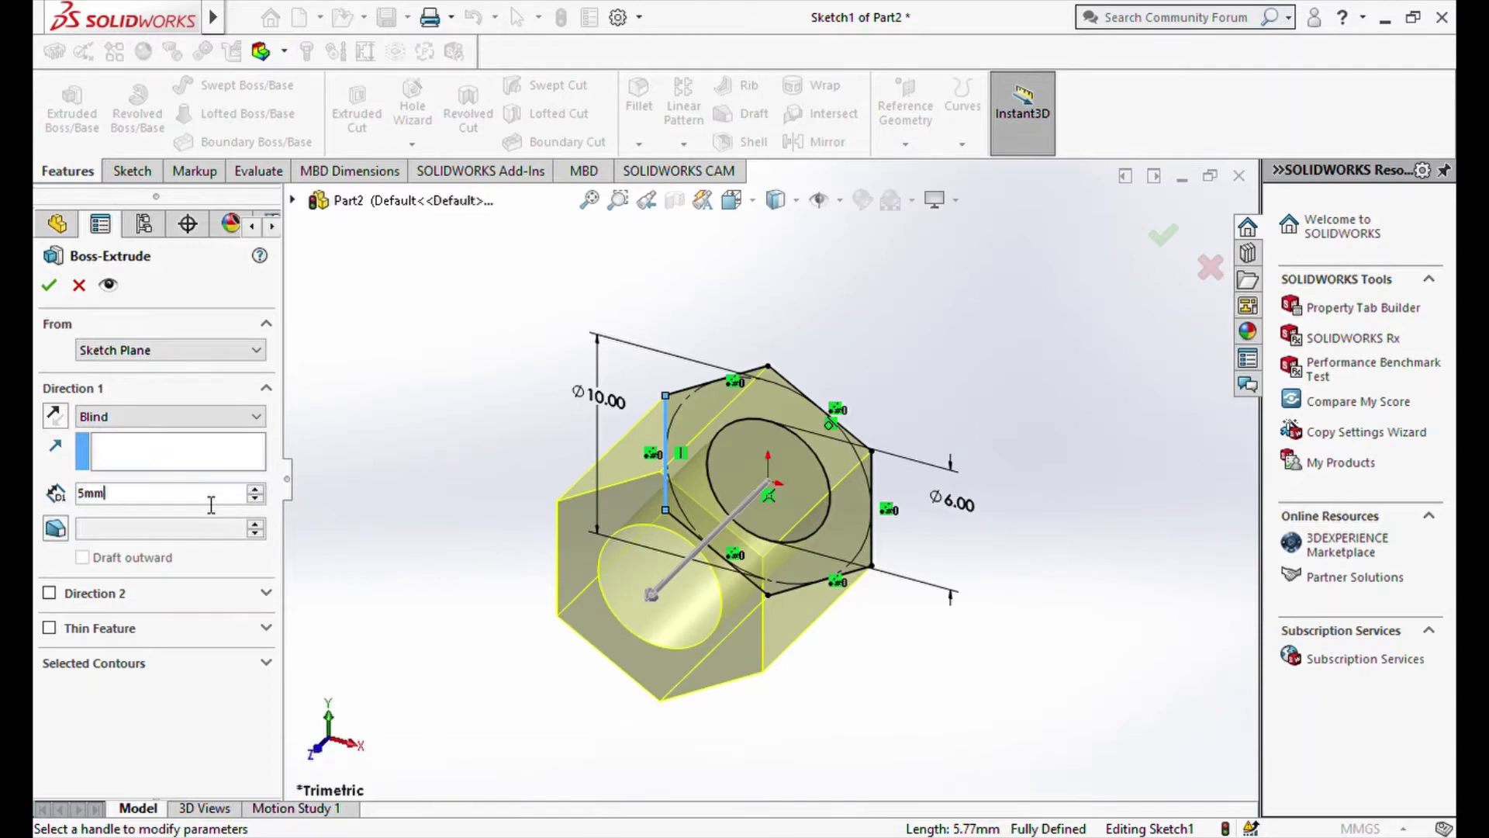
key(Return)
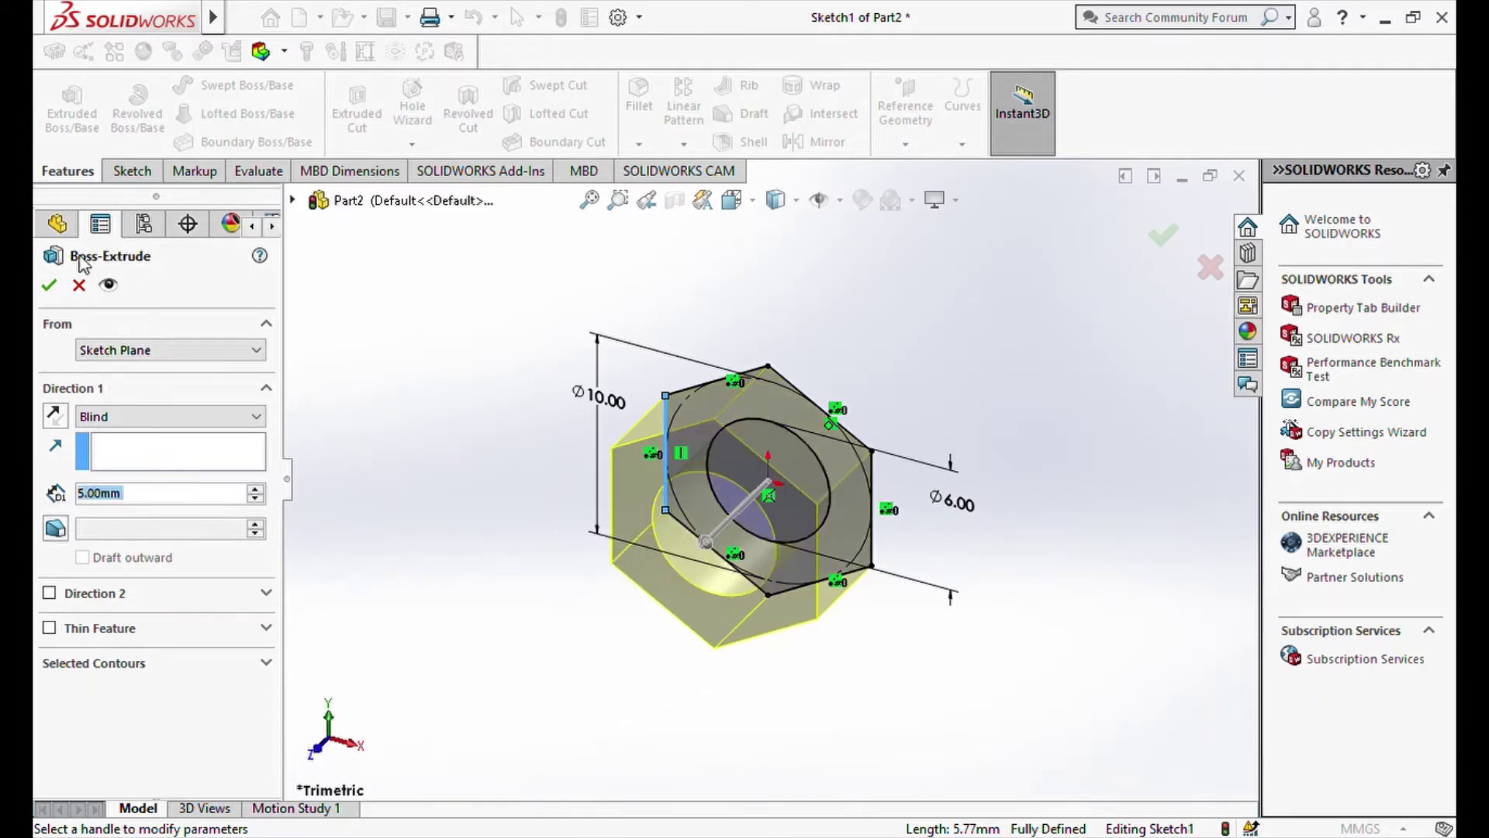
click(48, 285)
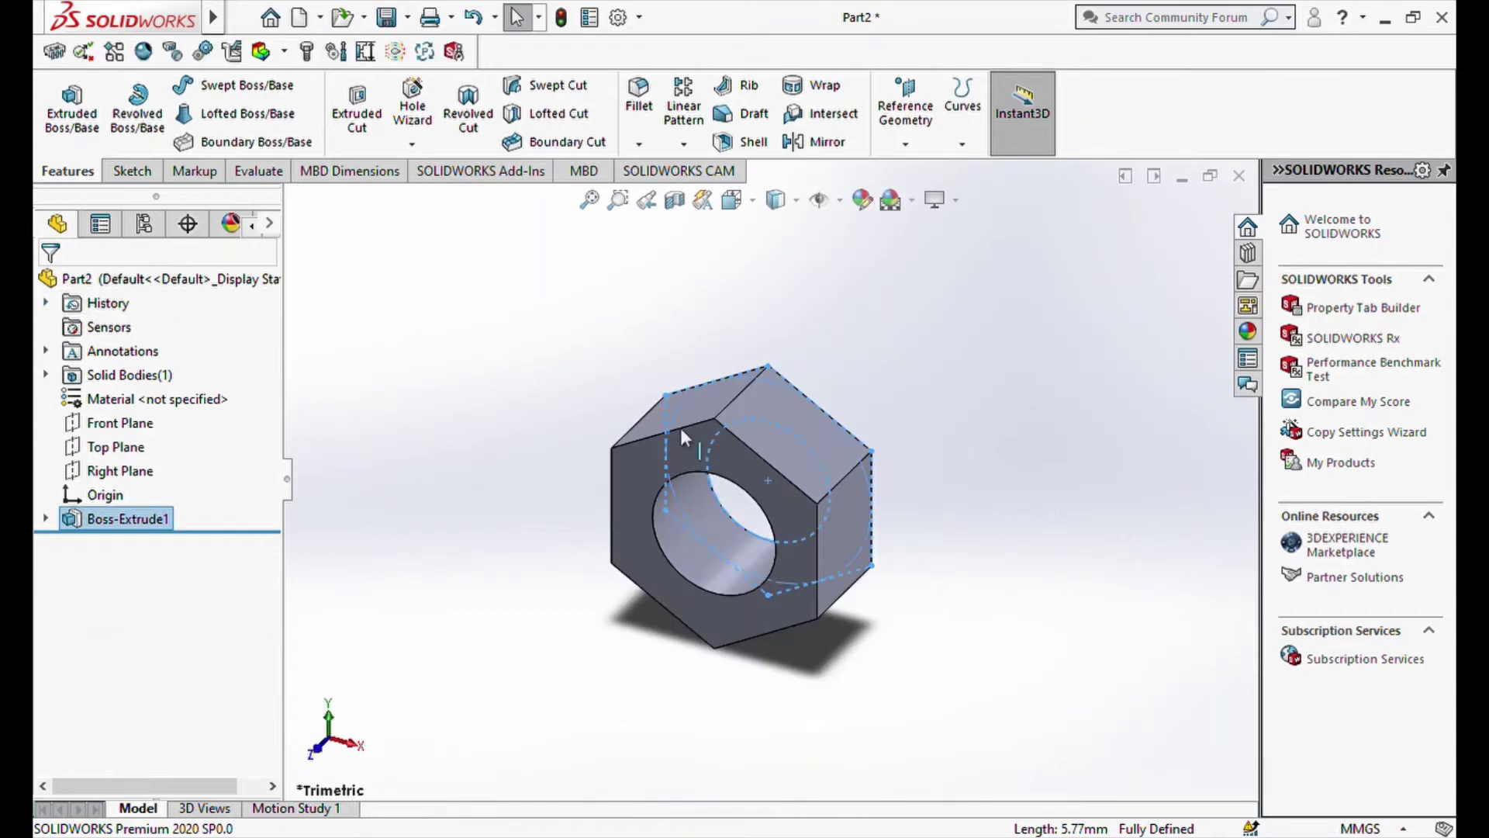
click(799, 326)
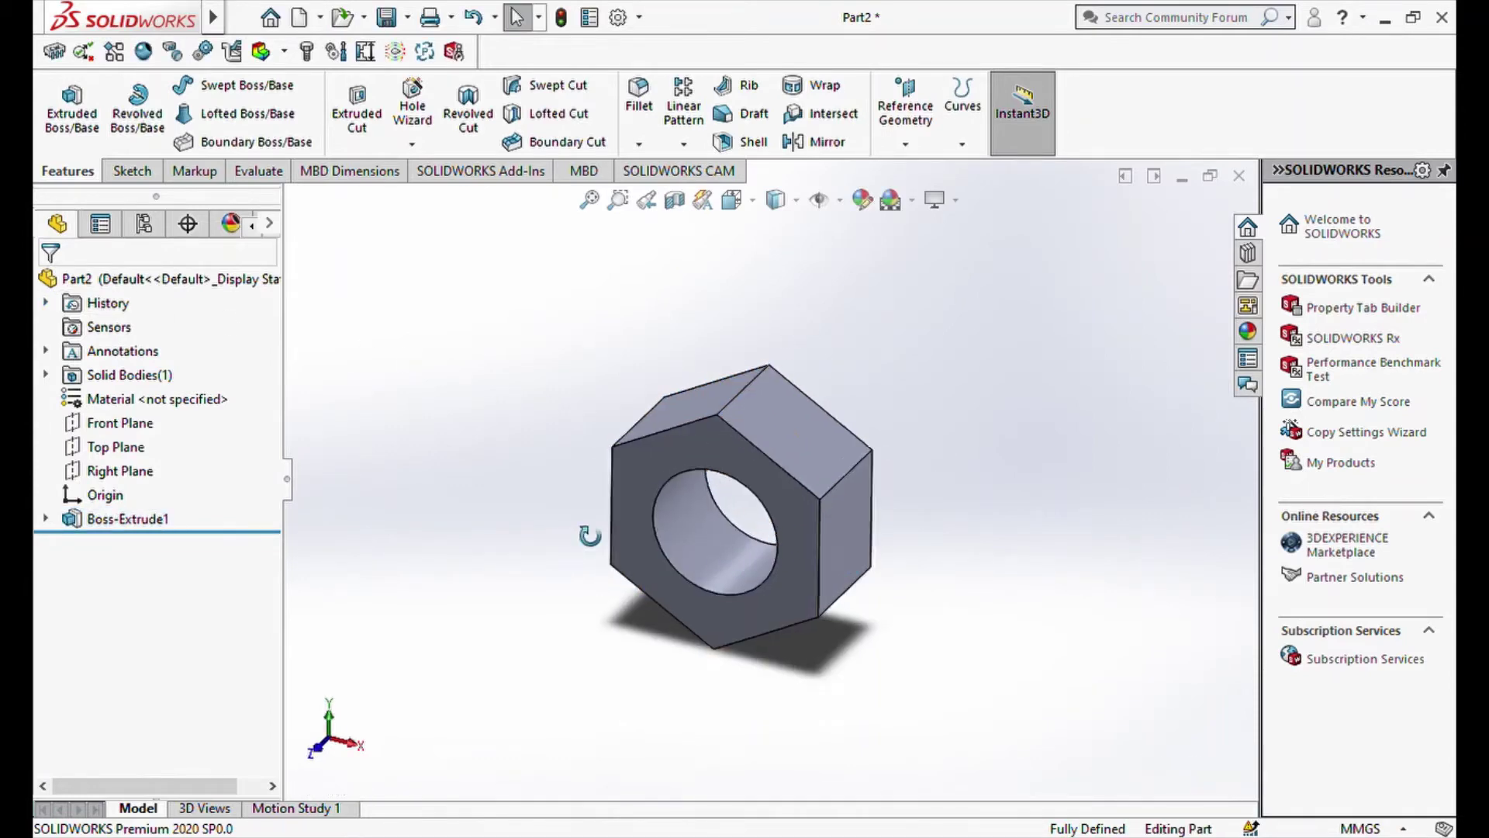
Sketch a circle of 5 mm radius centred on the origin on the nut's front face, touching the hexagon's sides.
mouse_move(589, 535)
middle_down()
mouse_move(631, 651)
mouse_move(613, 522)
middle_up()
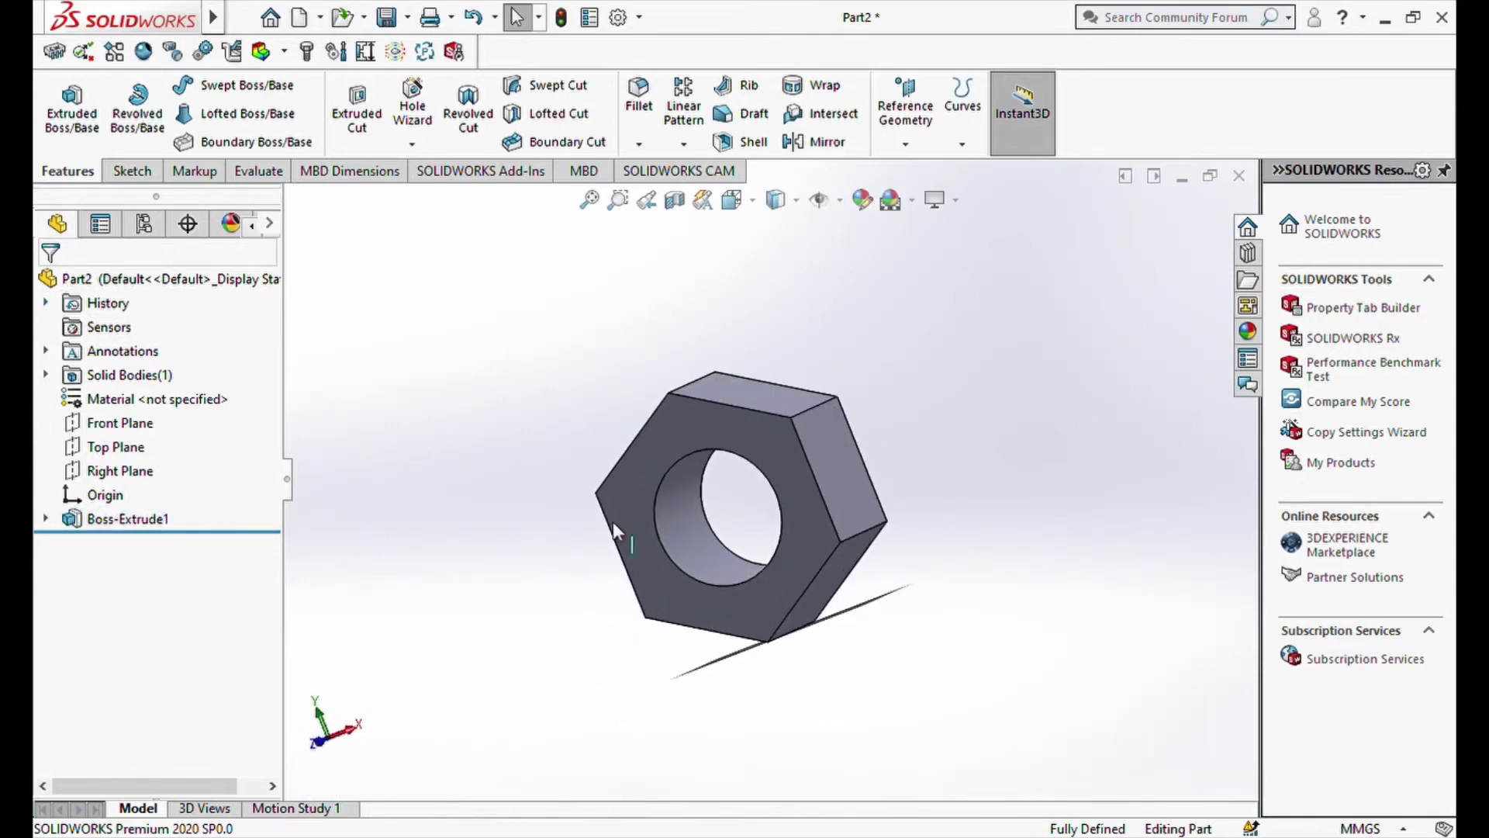
middle_drag(869, 411, 882, 449)
click(684, 431)
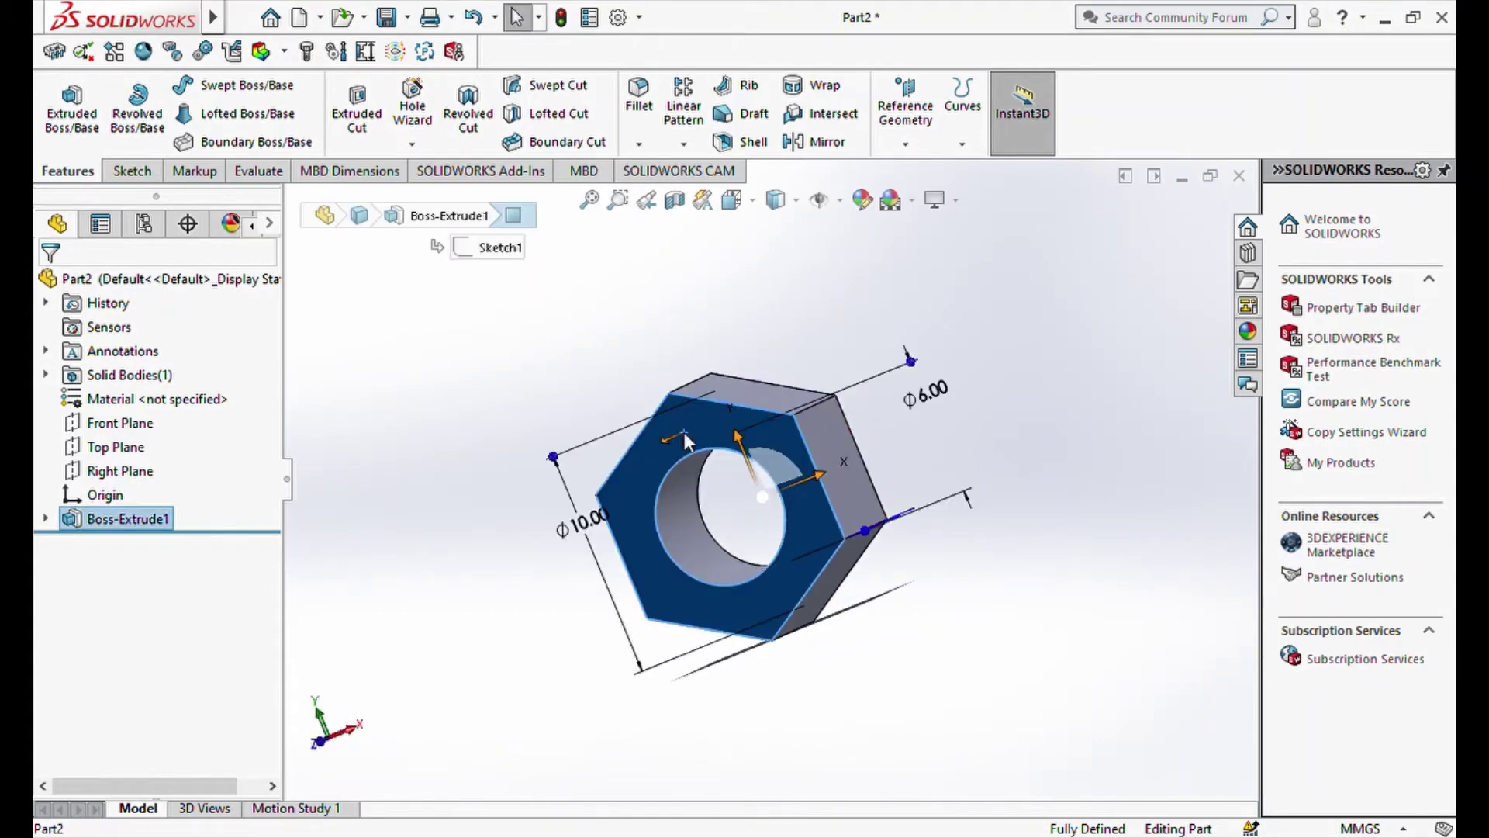
click(879, 367)
scroll(705, 393, up, 2)
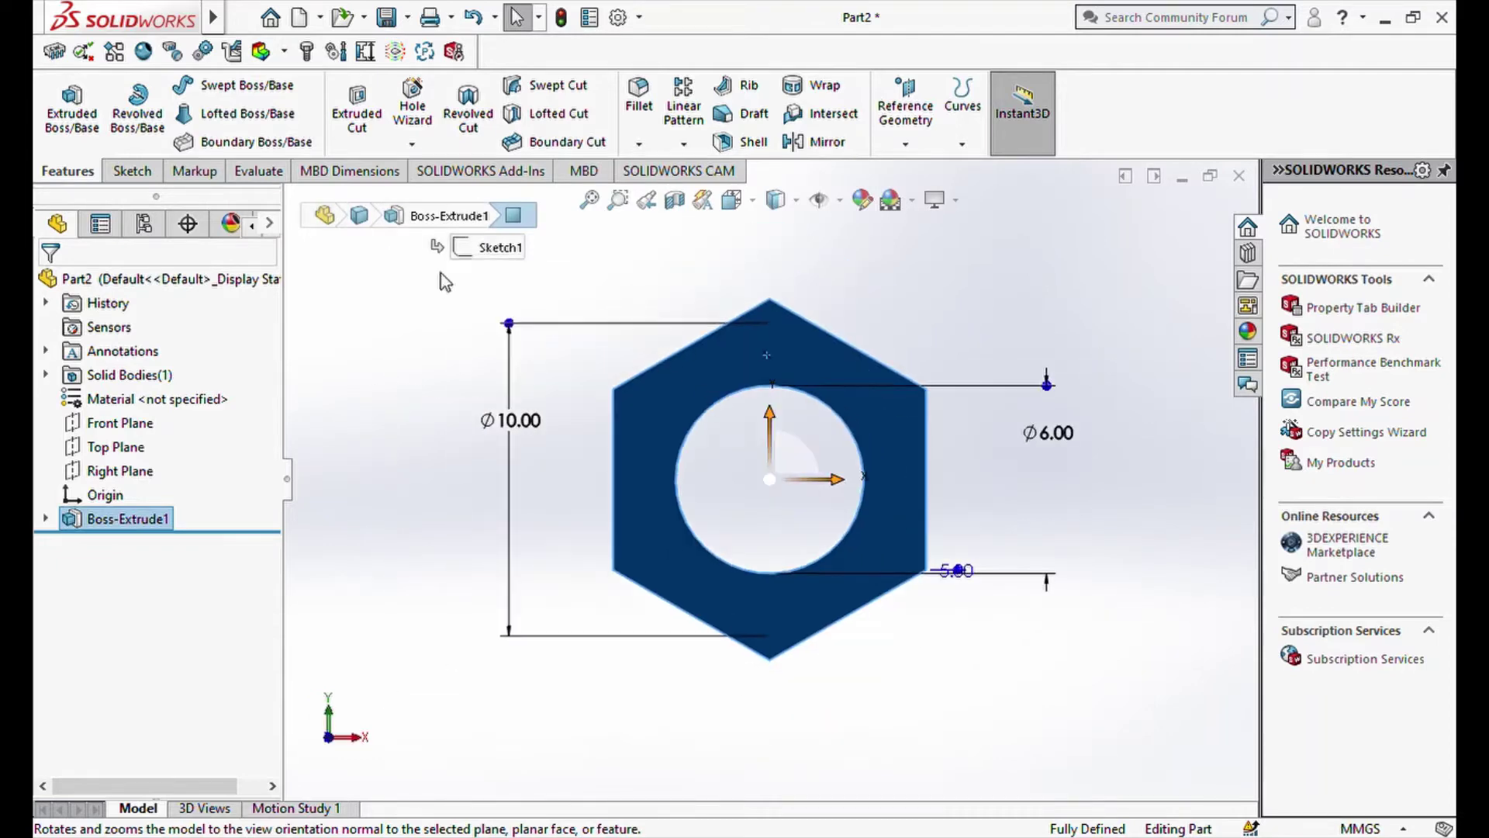
click(132, 172)
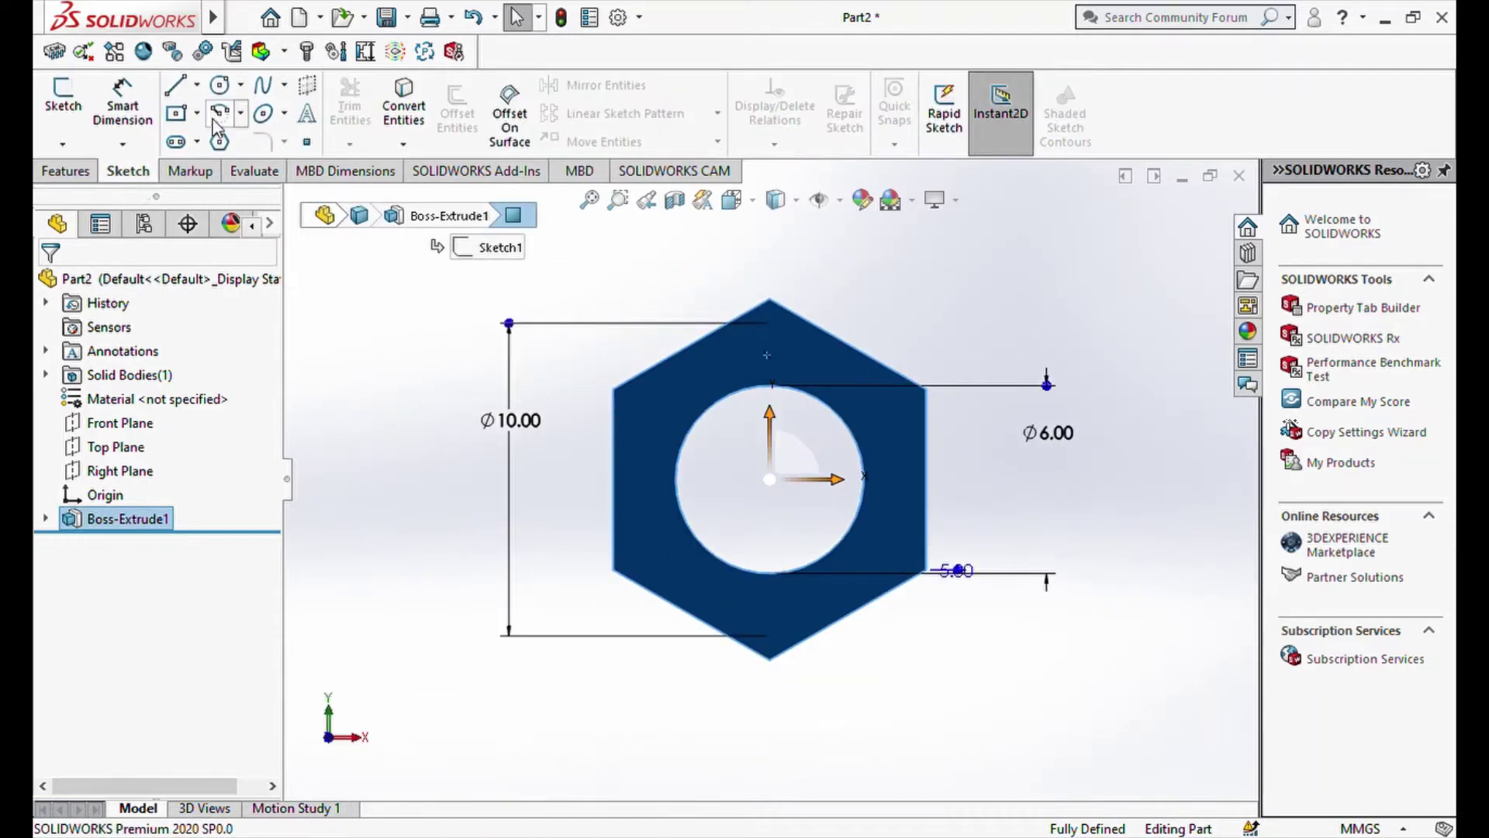
click(222, 85)
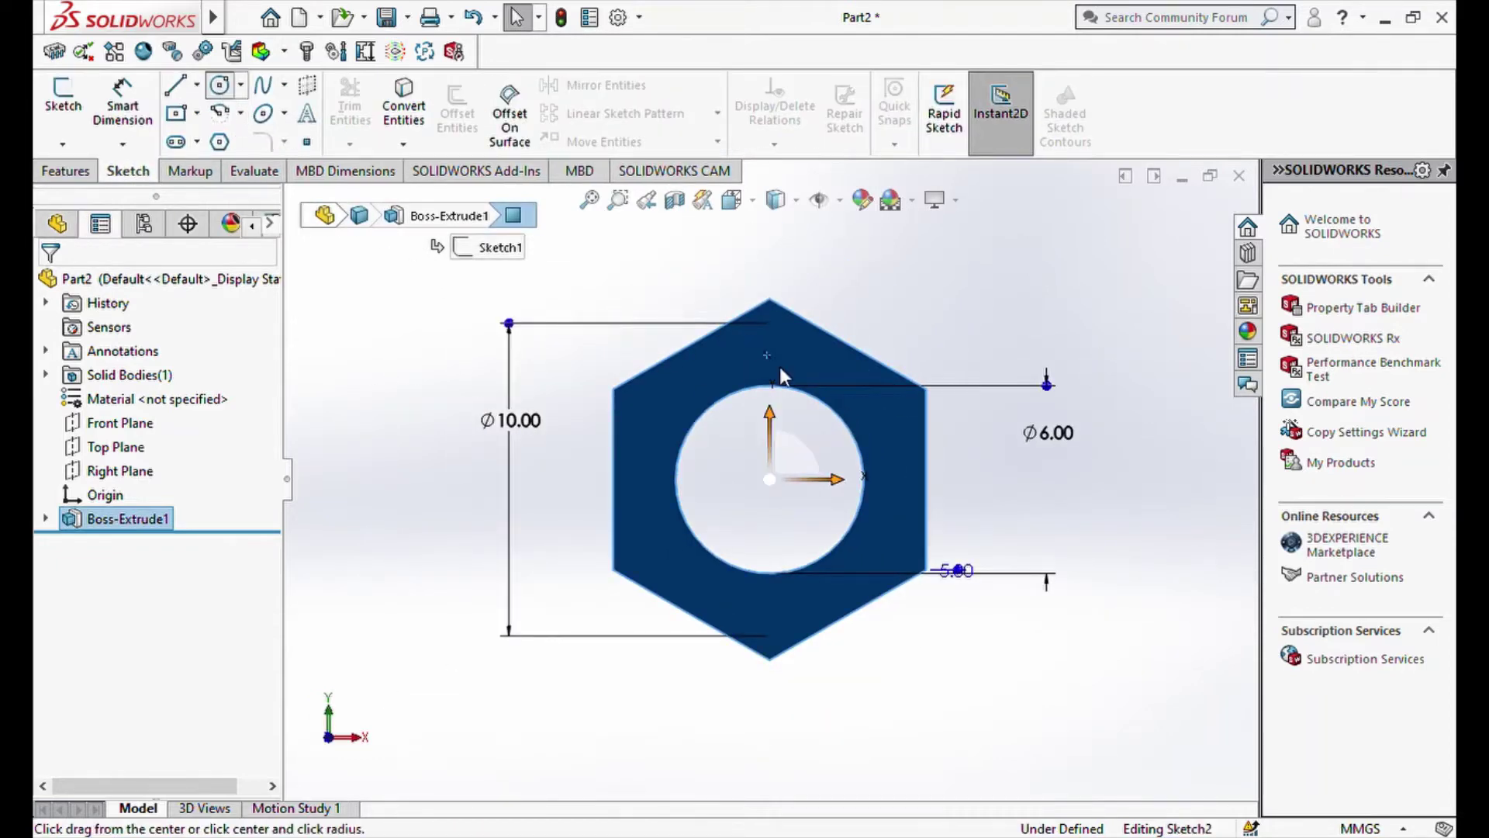
click(770, 478)
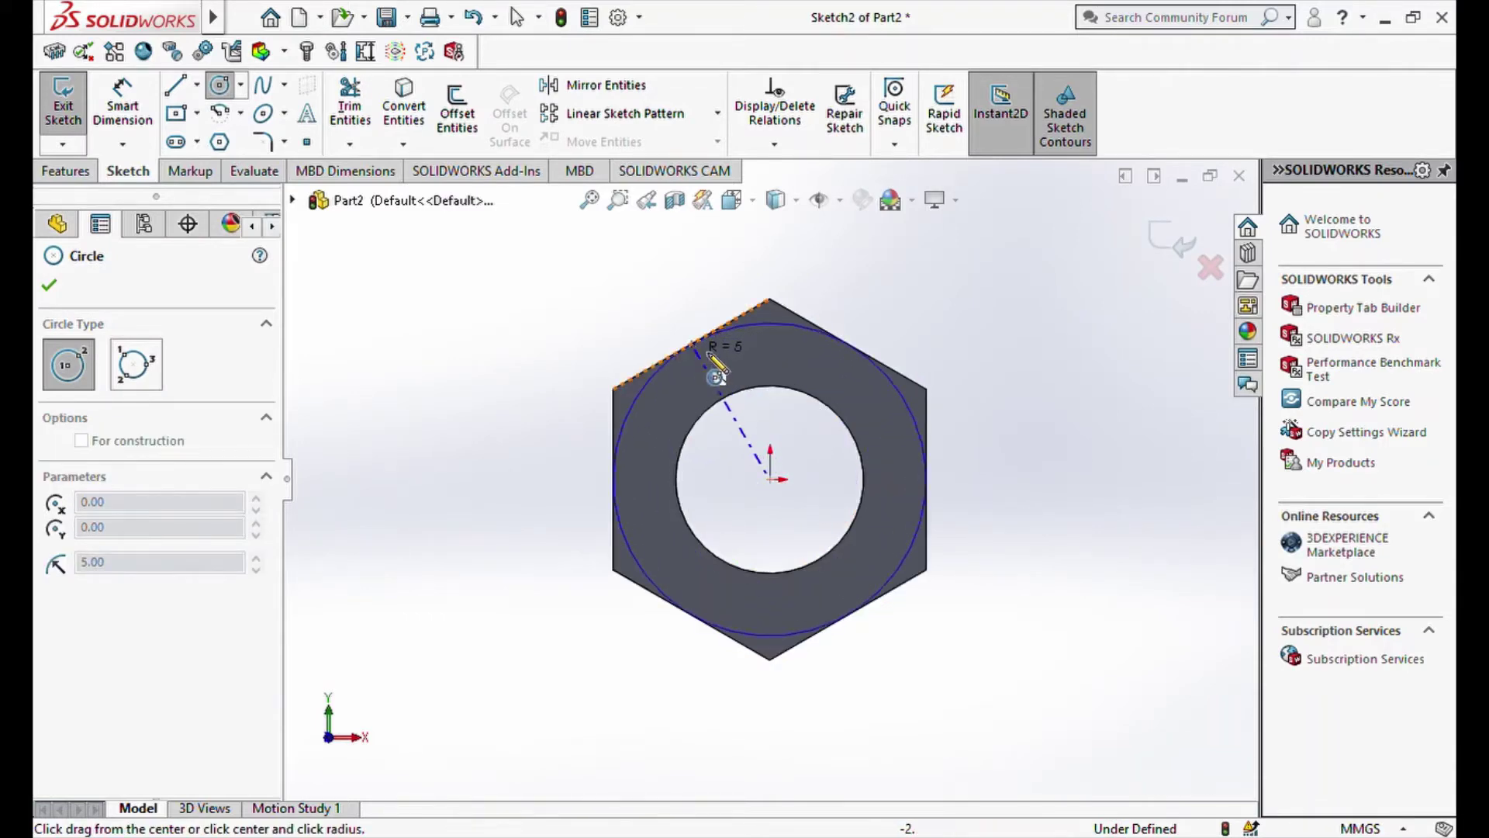
click(872, 363)
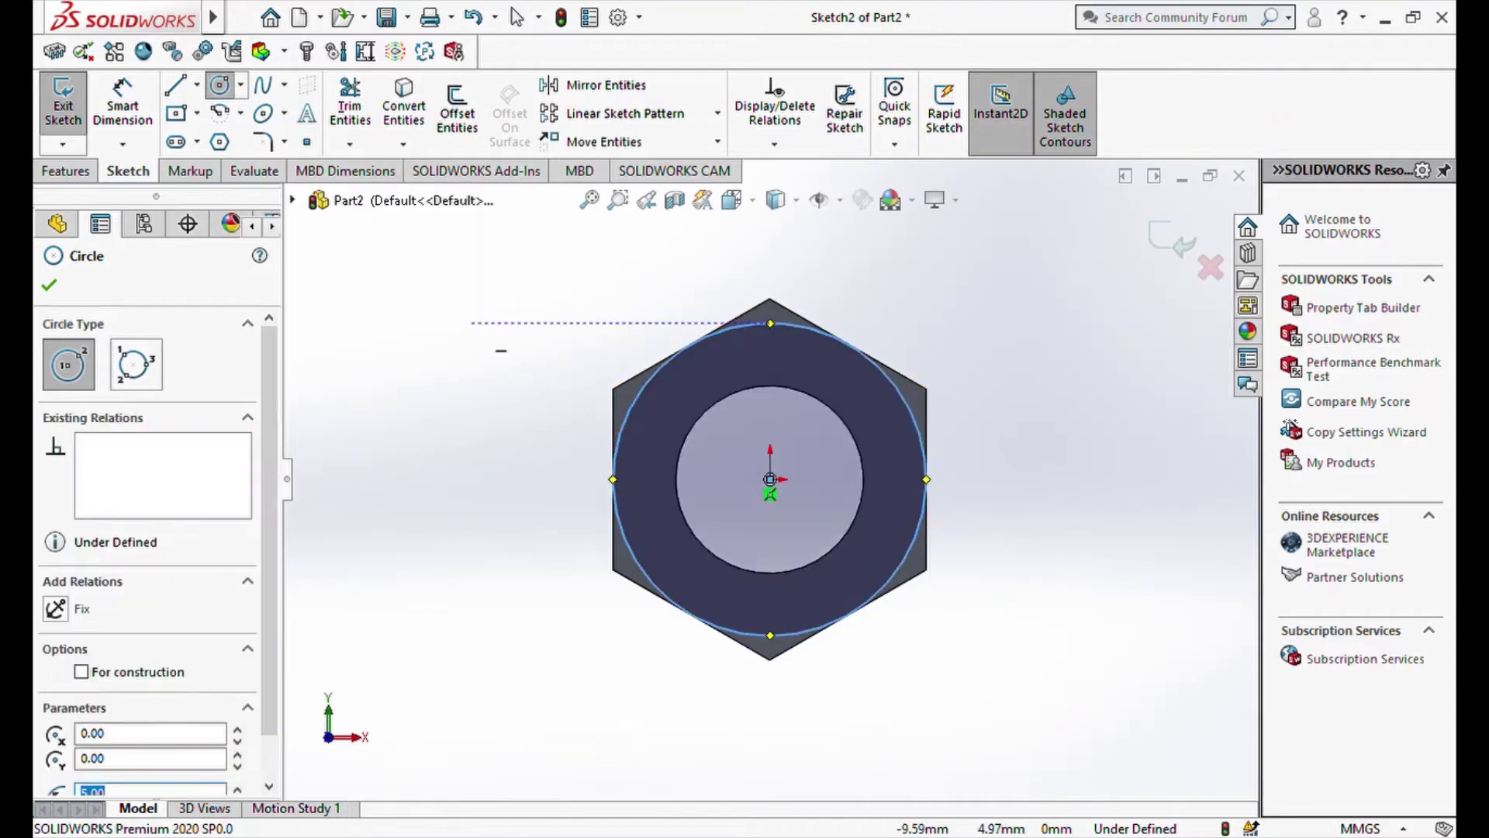
Cut outside the circle to a blind depth of 5 mm with the cut side flipped and a 45-degree draft to chamfer the corners.
click(72, 173)
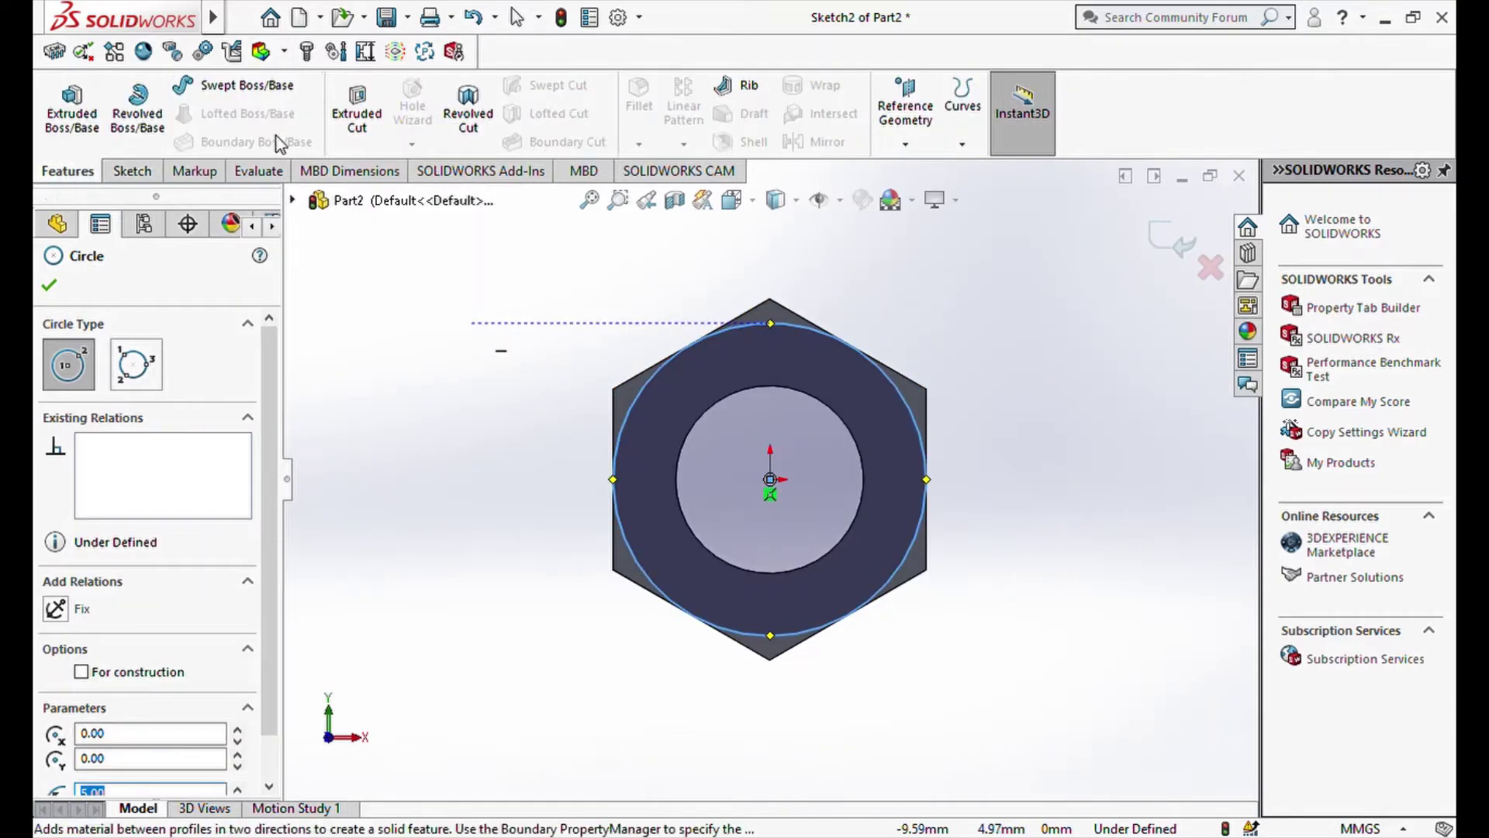
click(357, 108)
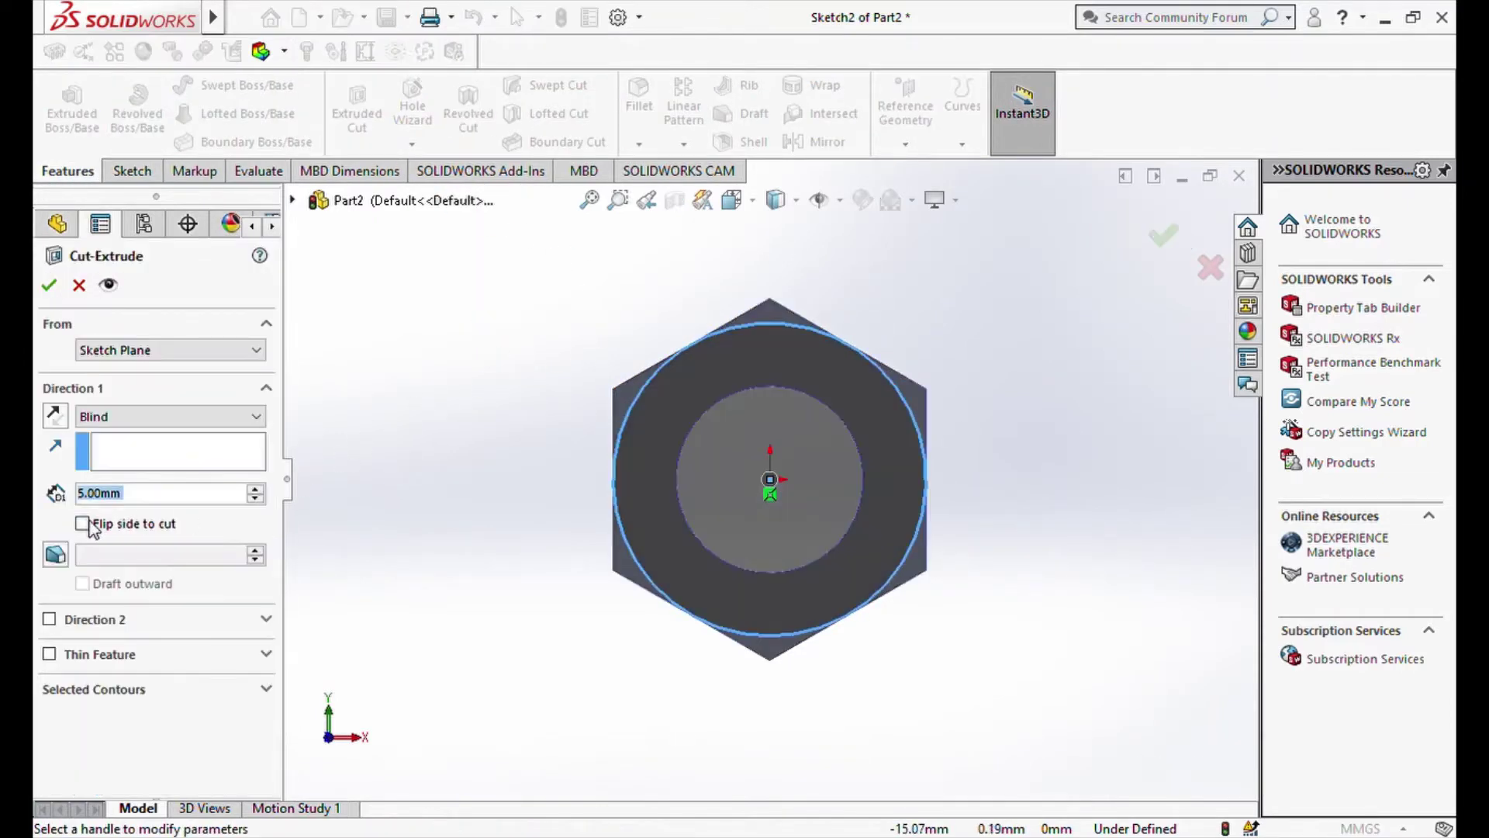
click(83, 524)
click(54, 554)
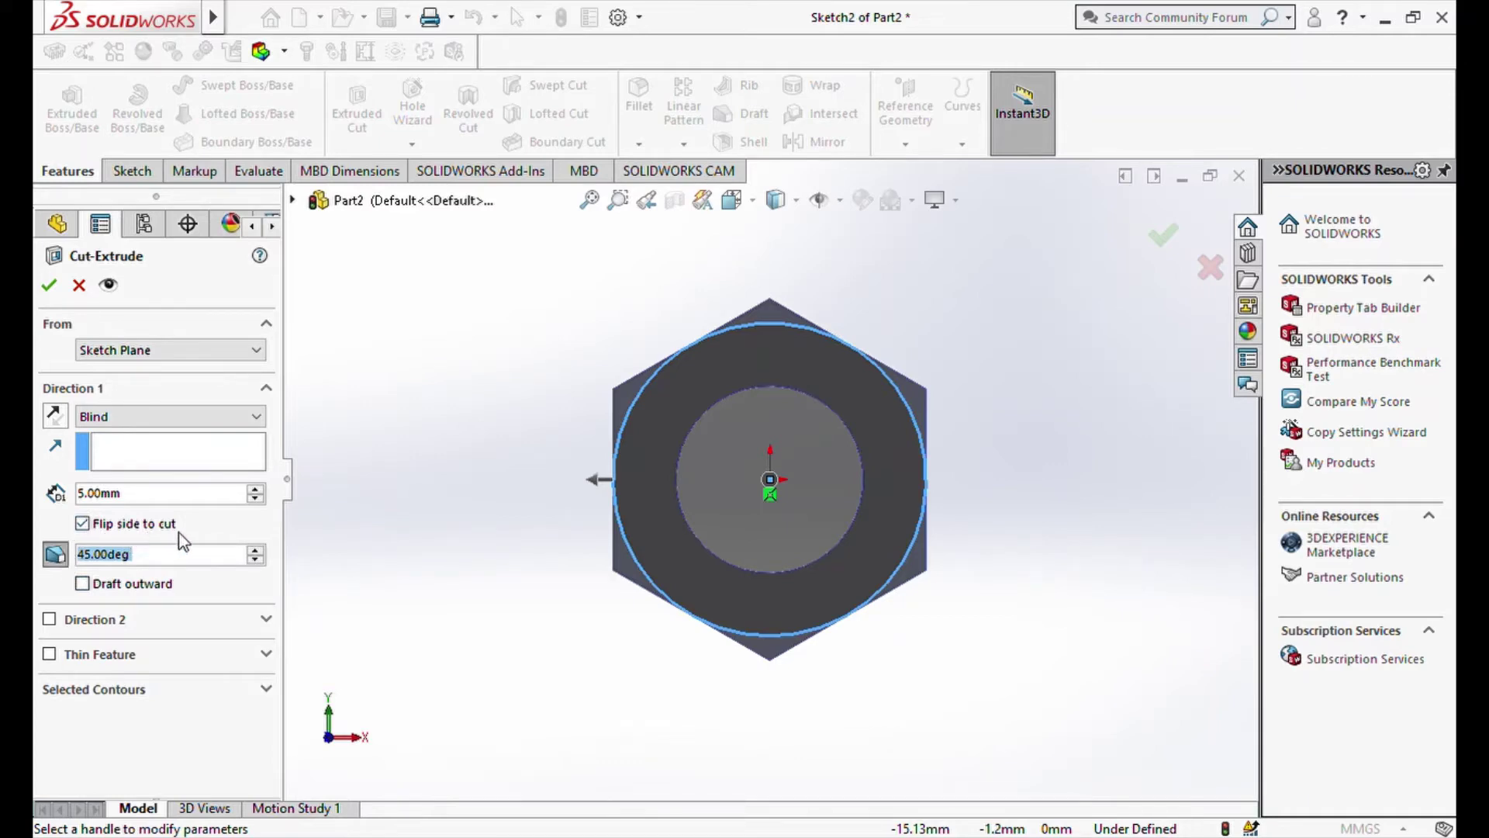
click(49, 284)
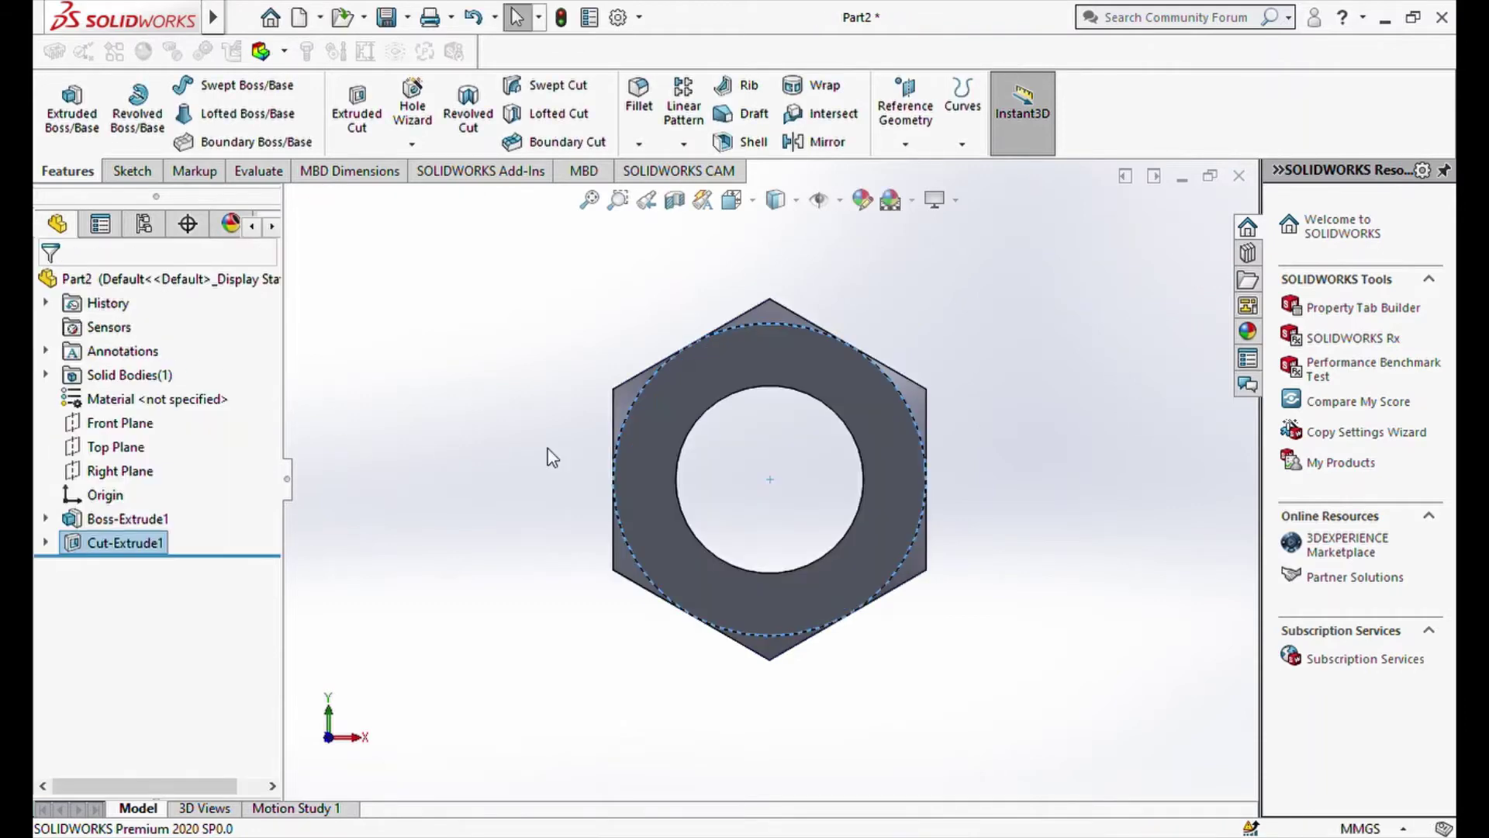
Sketch a circle of 5 mm radius centred on the origin on the nut's back face, touching the hexagon's sides.
middle_drag(975, 429, 718, 485)
click(735, 383)
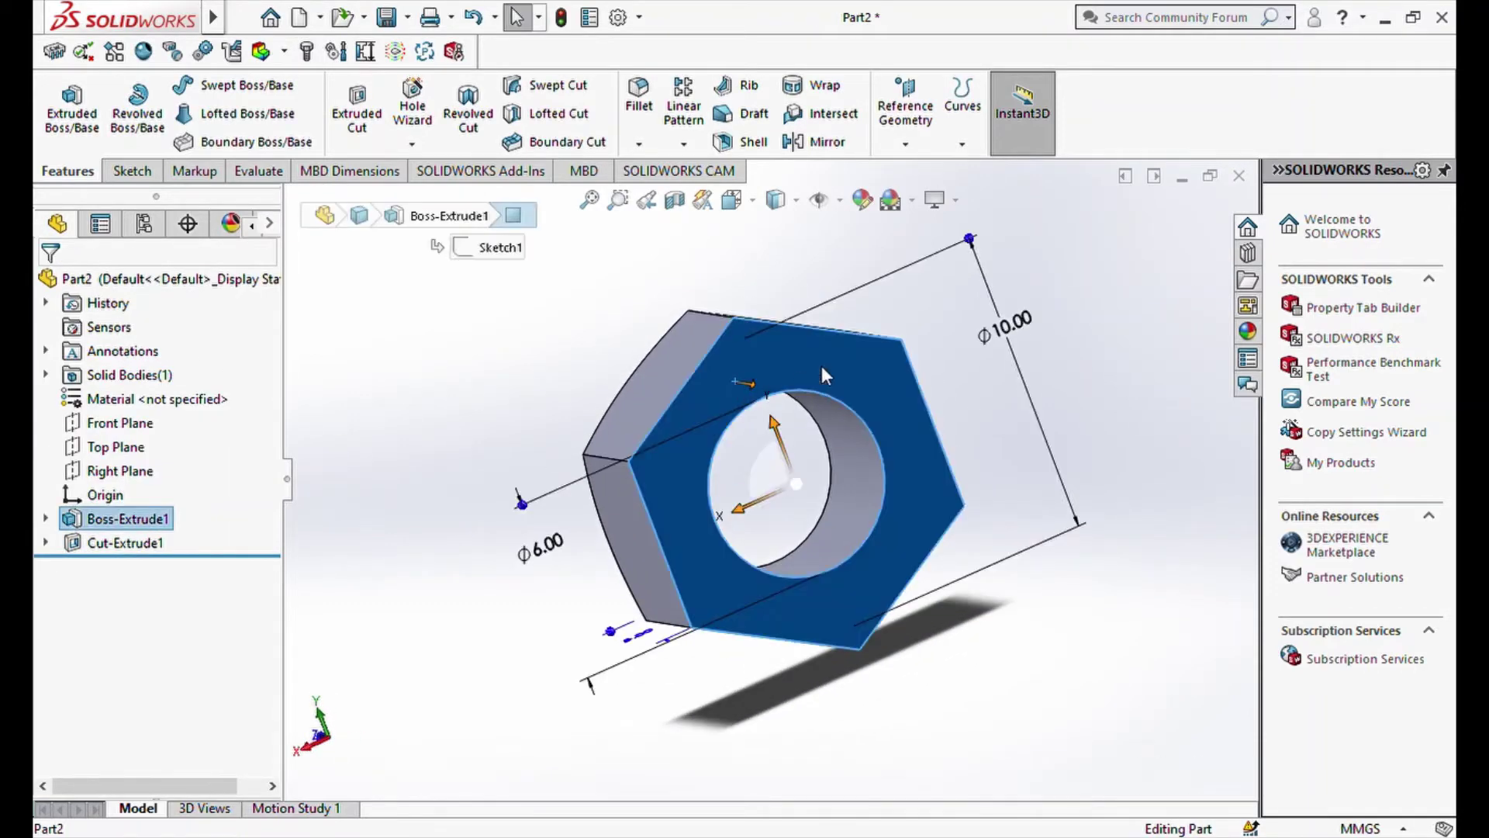
click(921, 324)
click(132, 170)
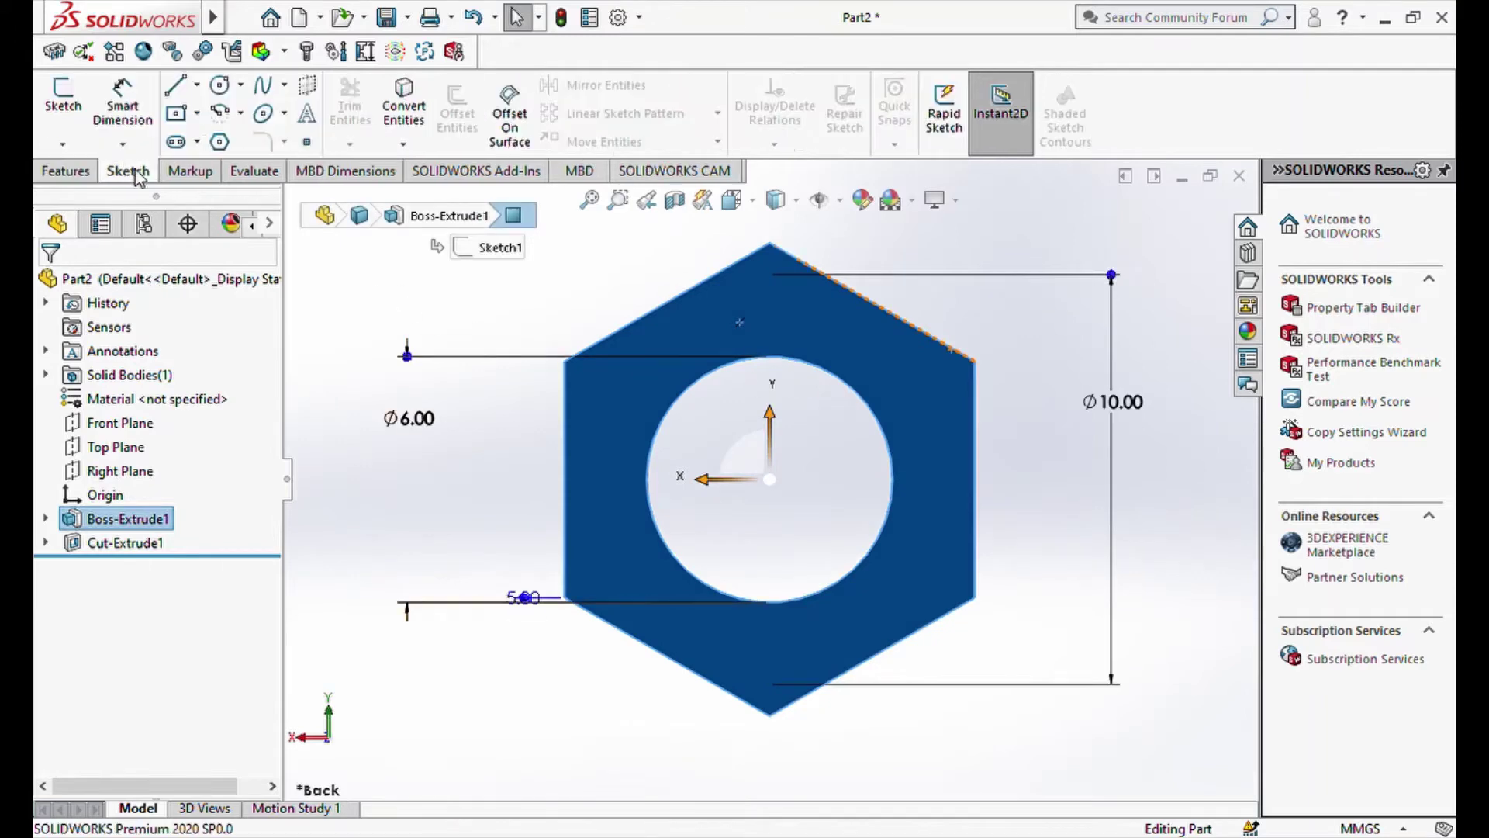
click(220, 85)
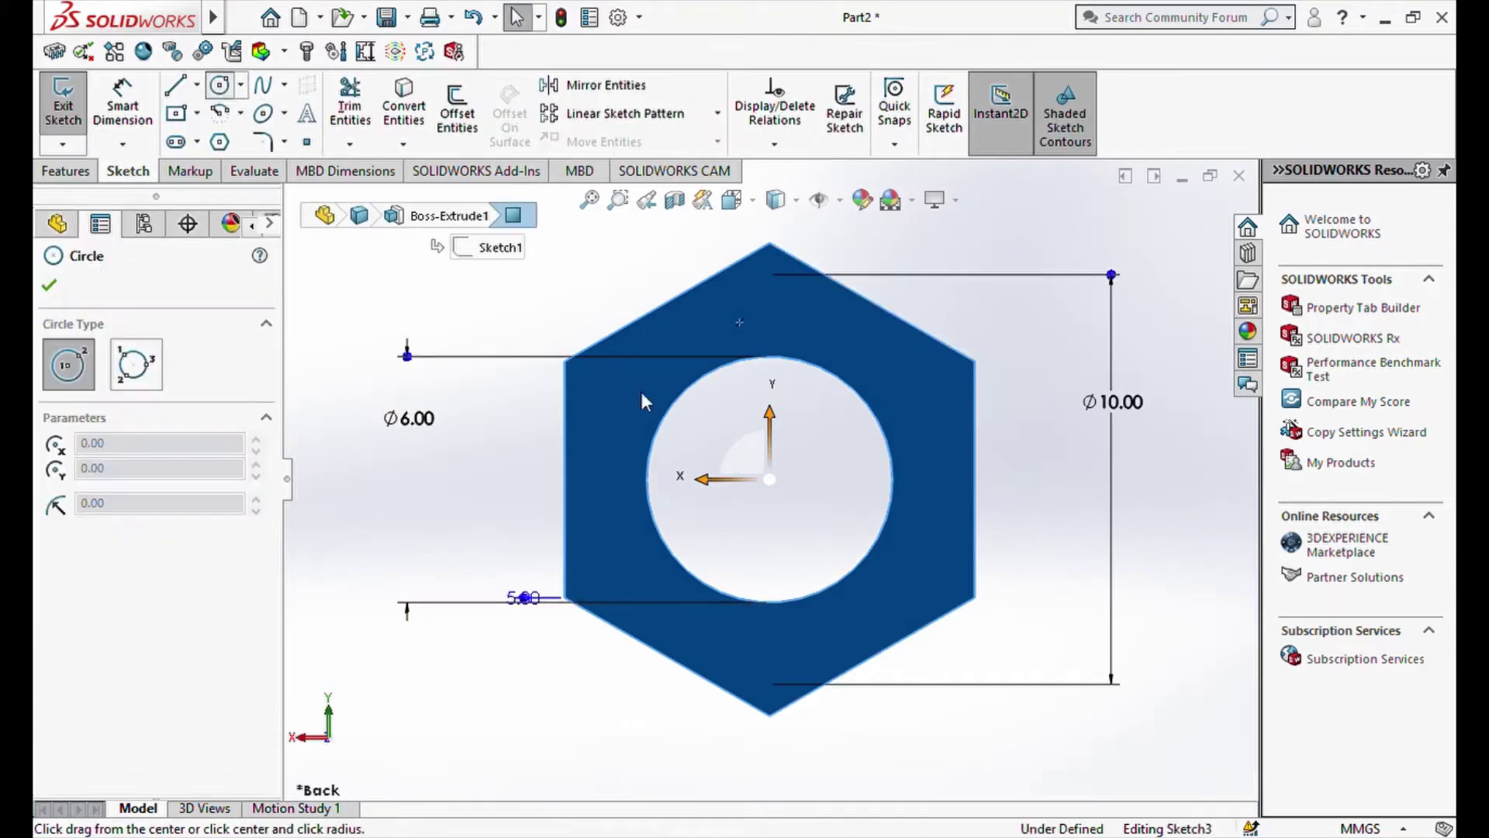
click(770, 479)
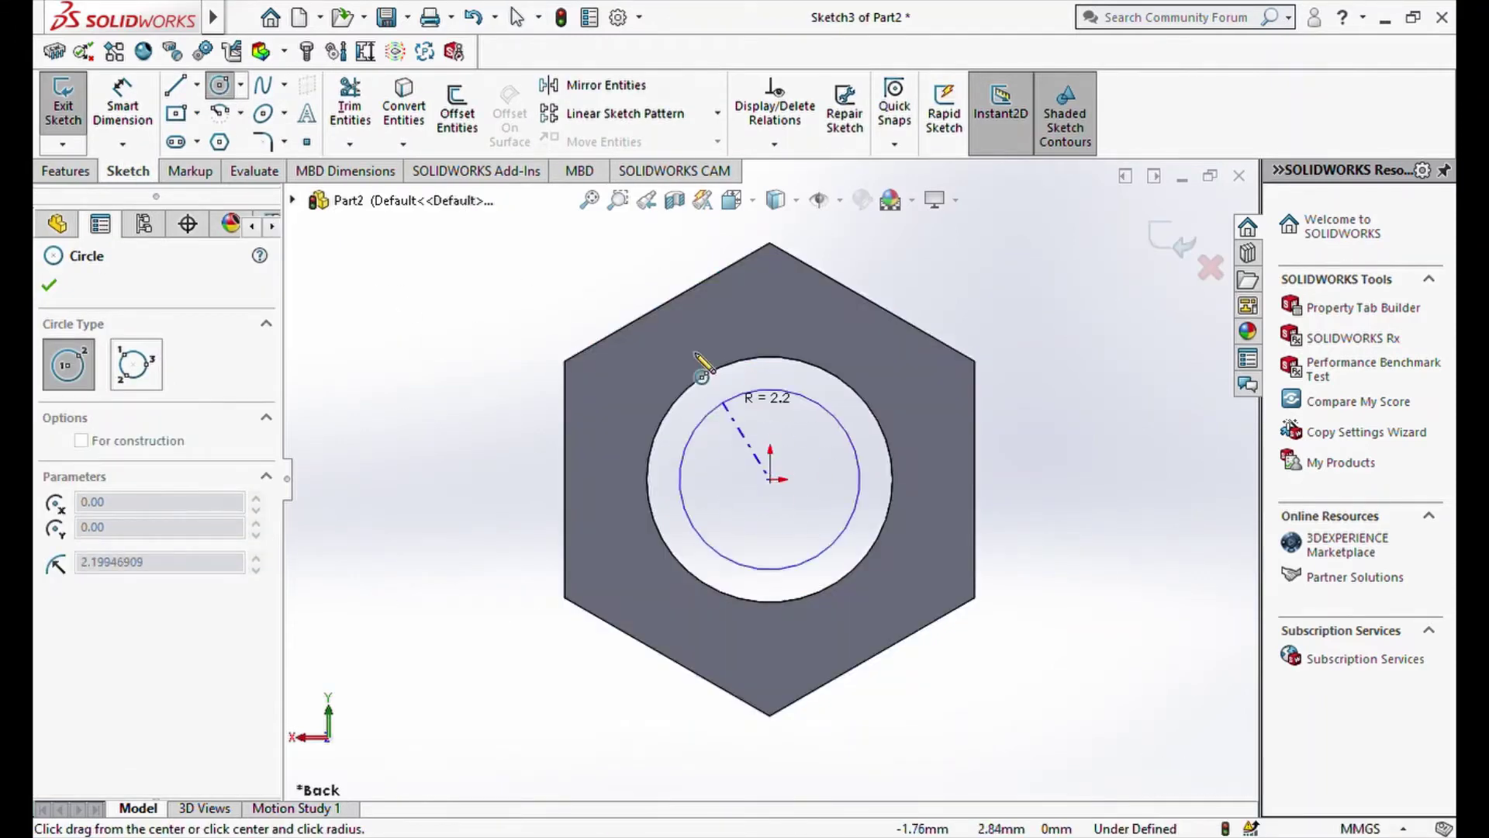
click(668, 301)
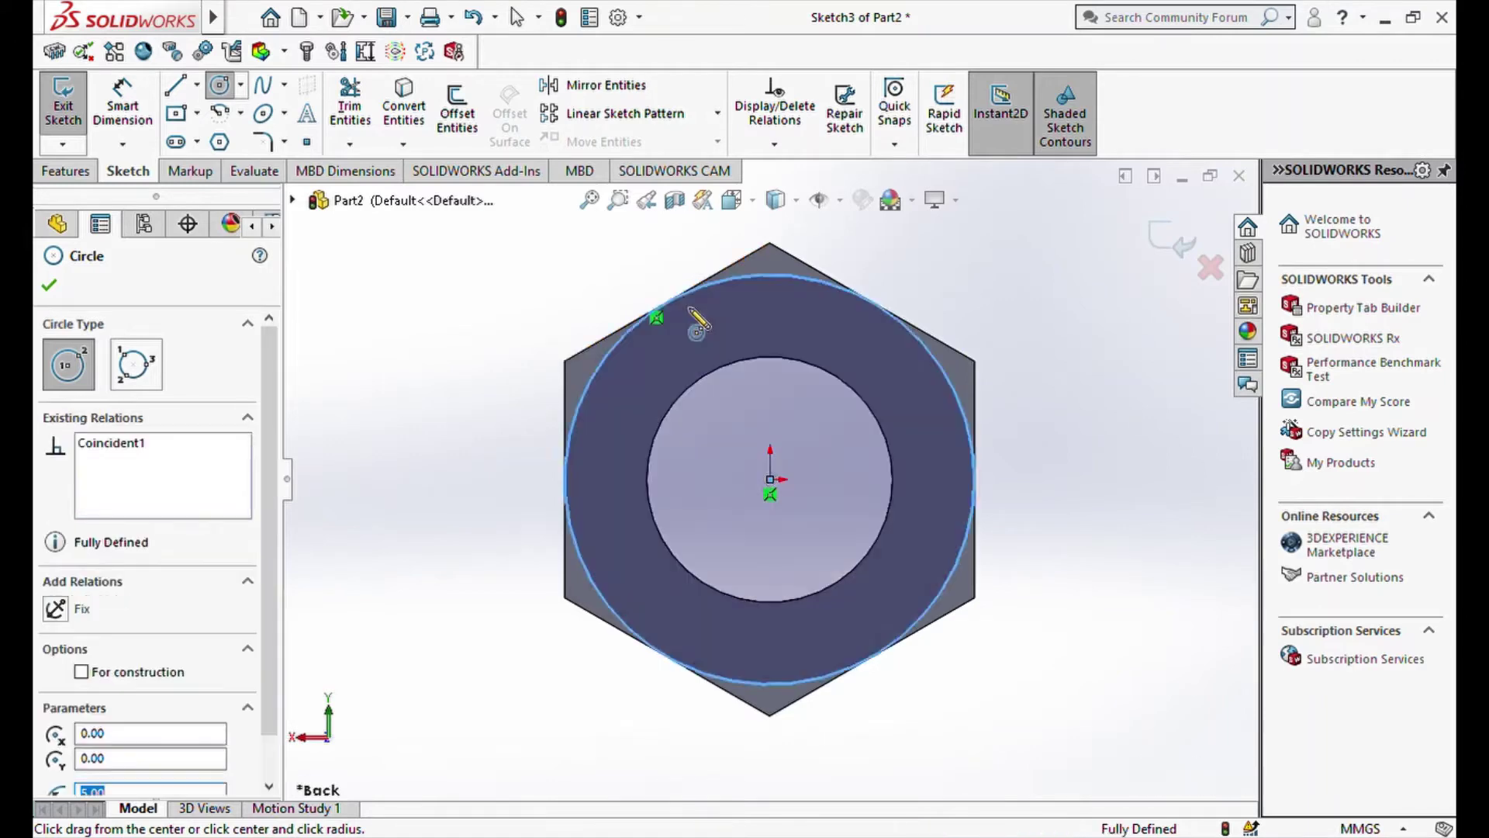
Chamfer the back-side corners with a flipped-side cut around the circle, 5 mm blind with a 45-degree draft.
click(70, 172)
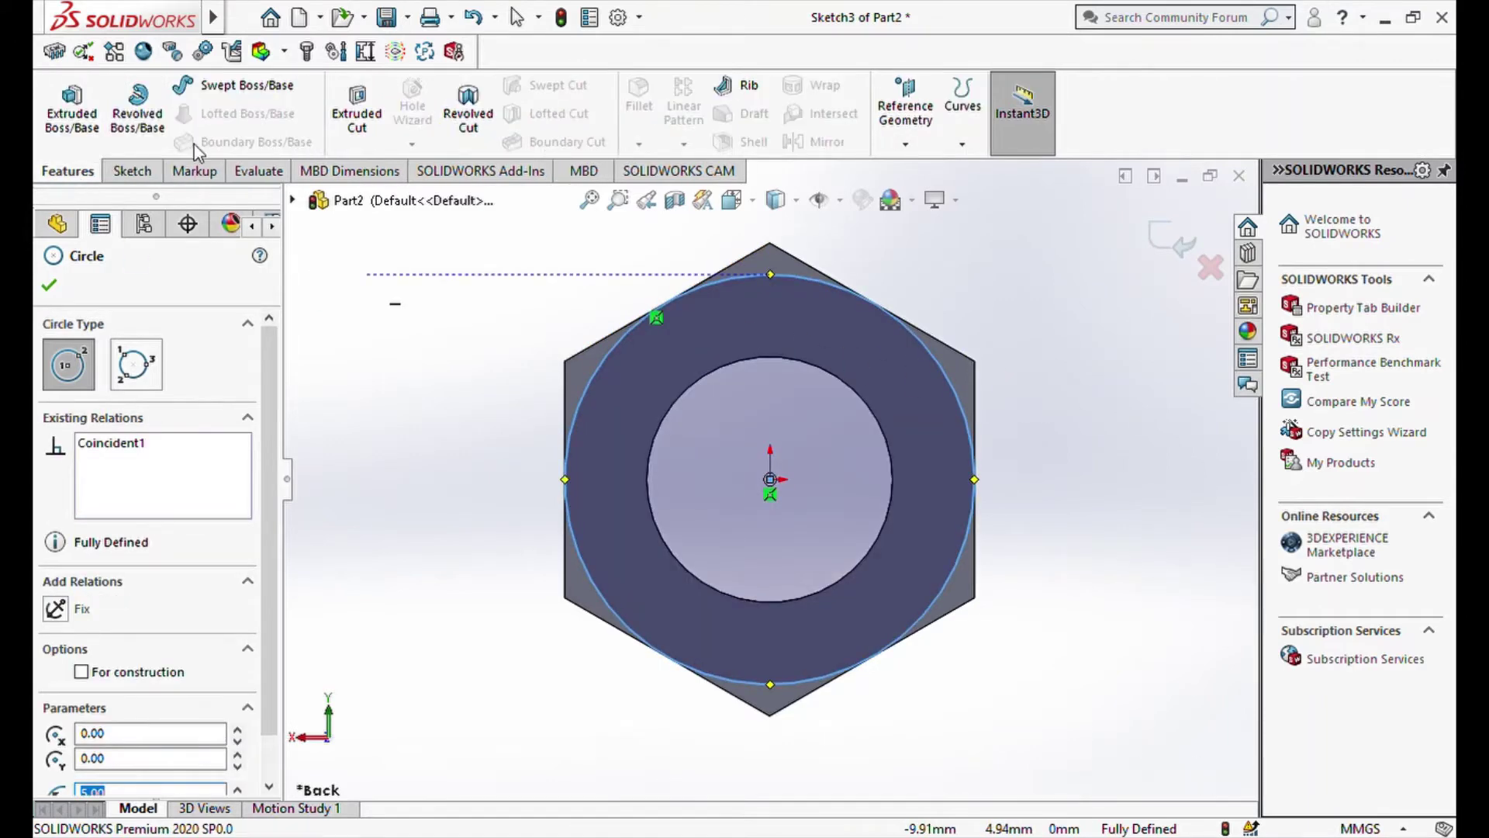
click(380, 127)
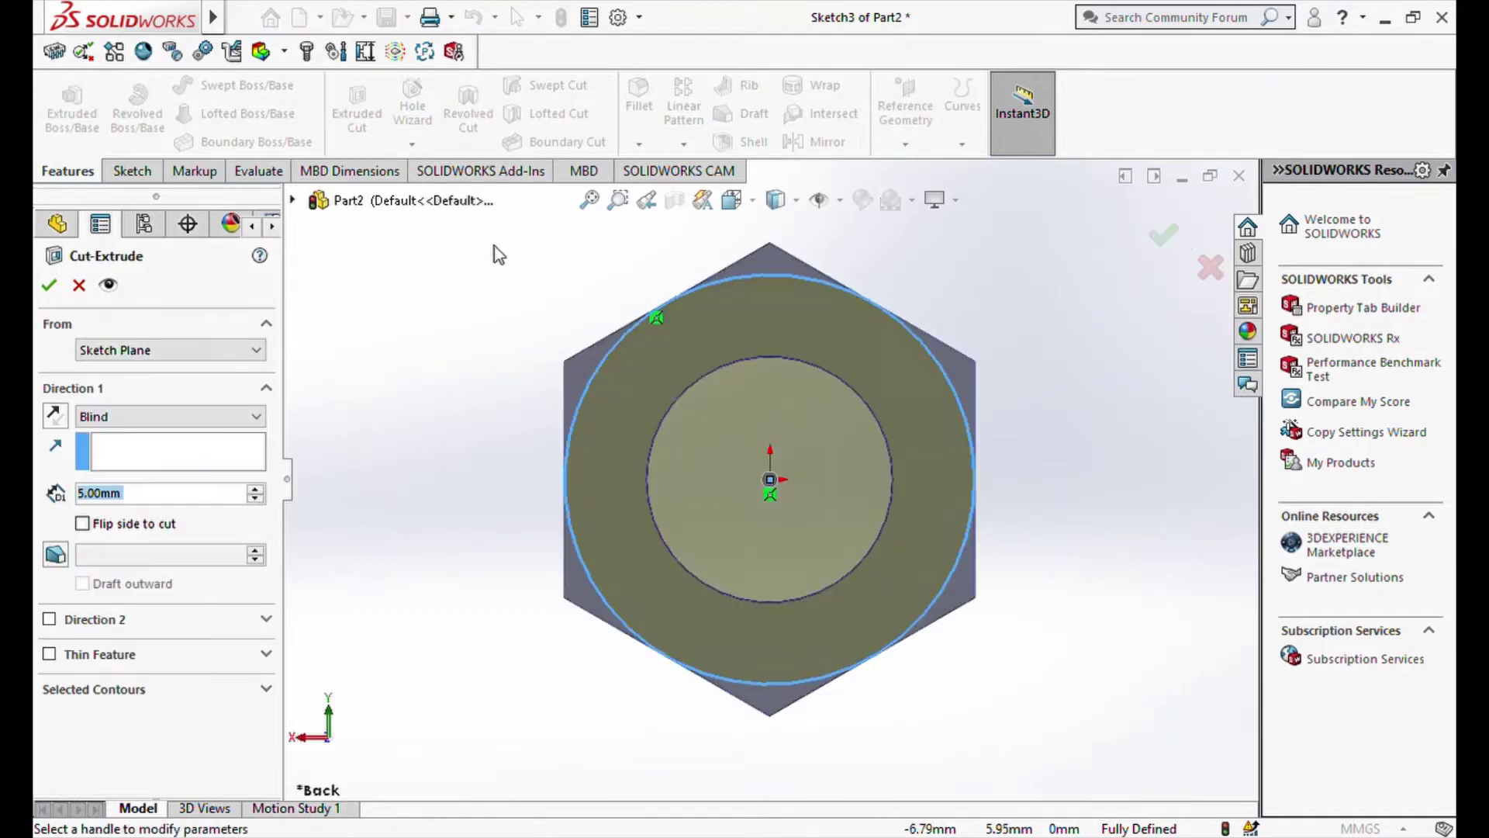
click(82, 524)
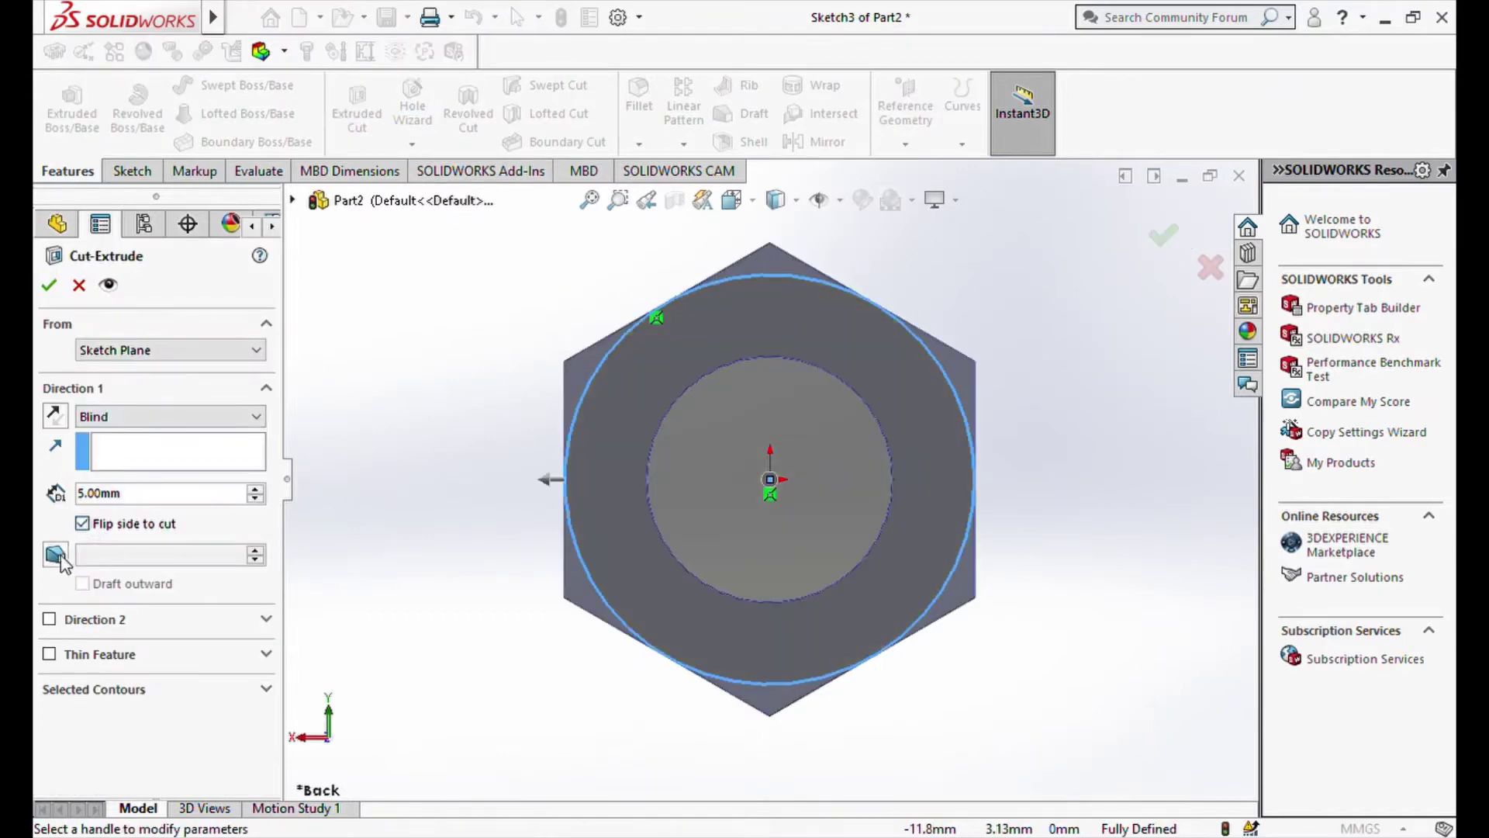
click(55, 554)
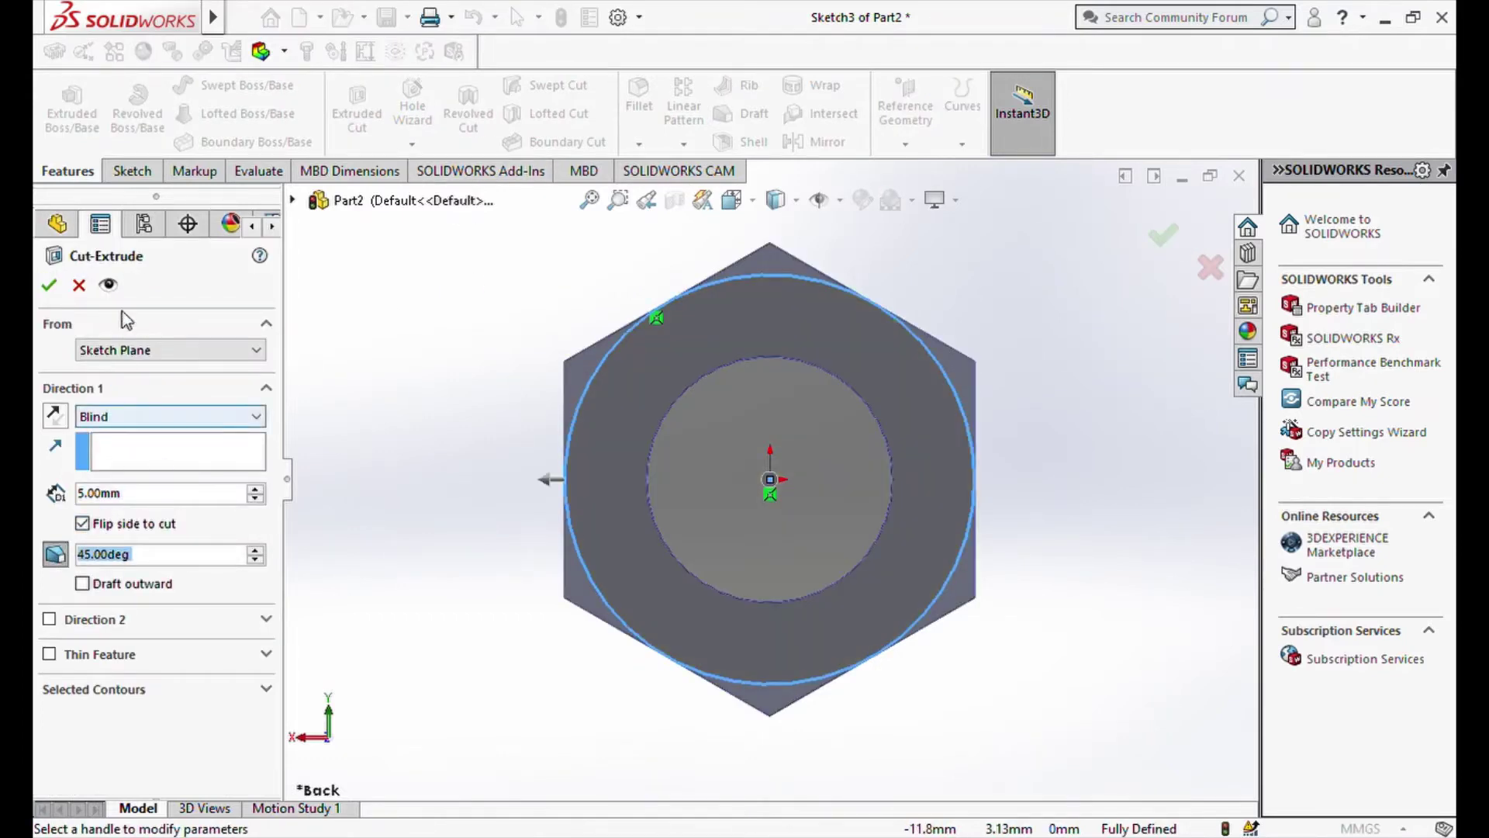
click(49, 284)
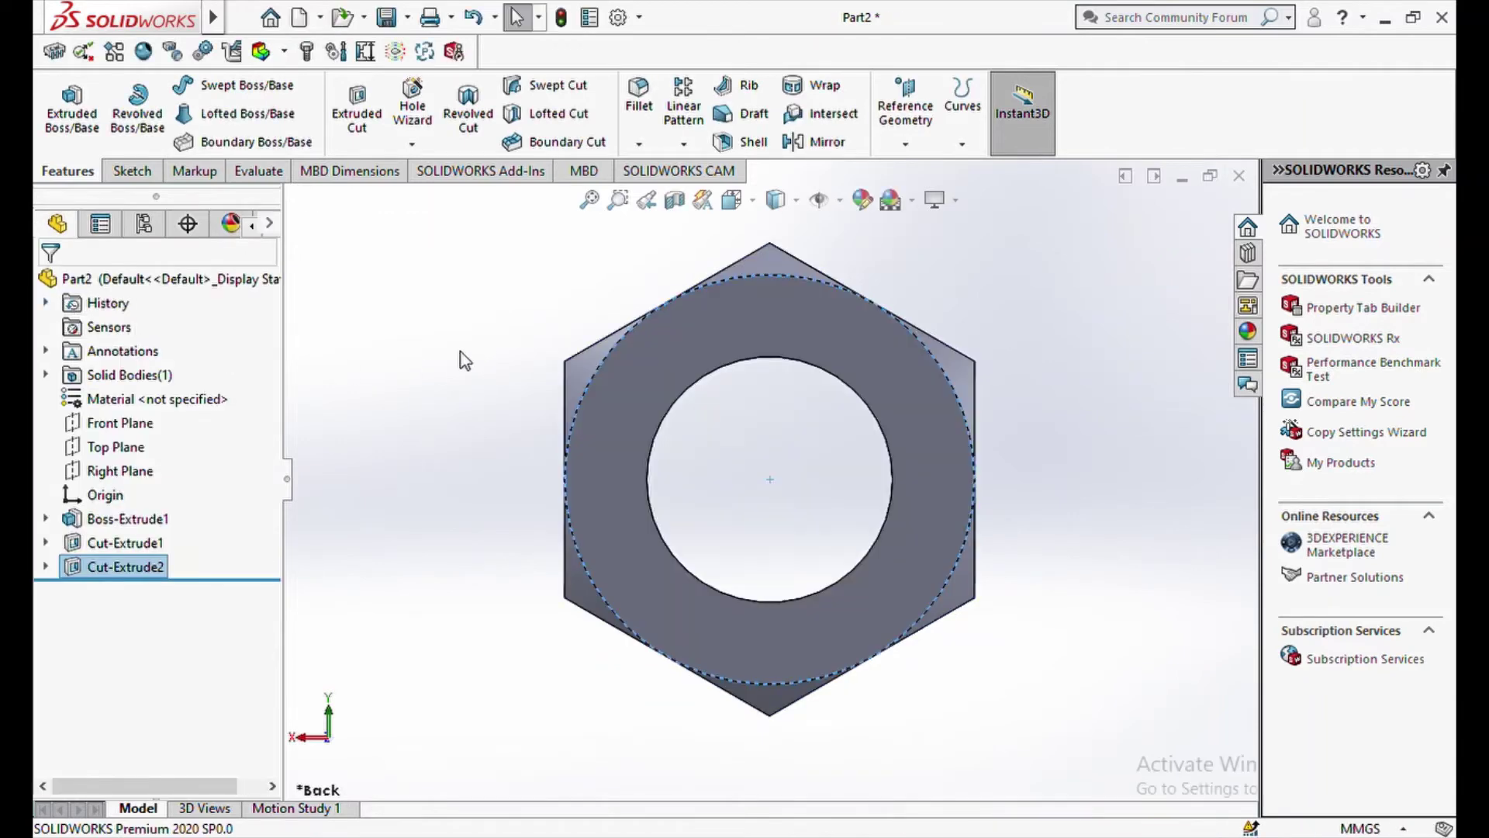
Start a Thread feature and select the hole's far circular edge as its Up To Selection end condition.
middle_drag(462, 352, 595, 515)
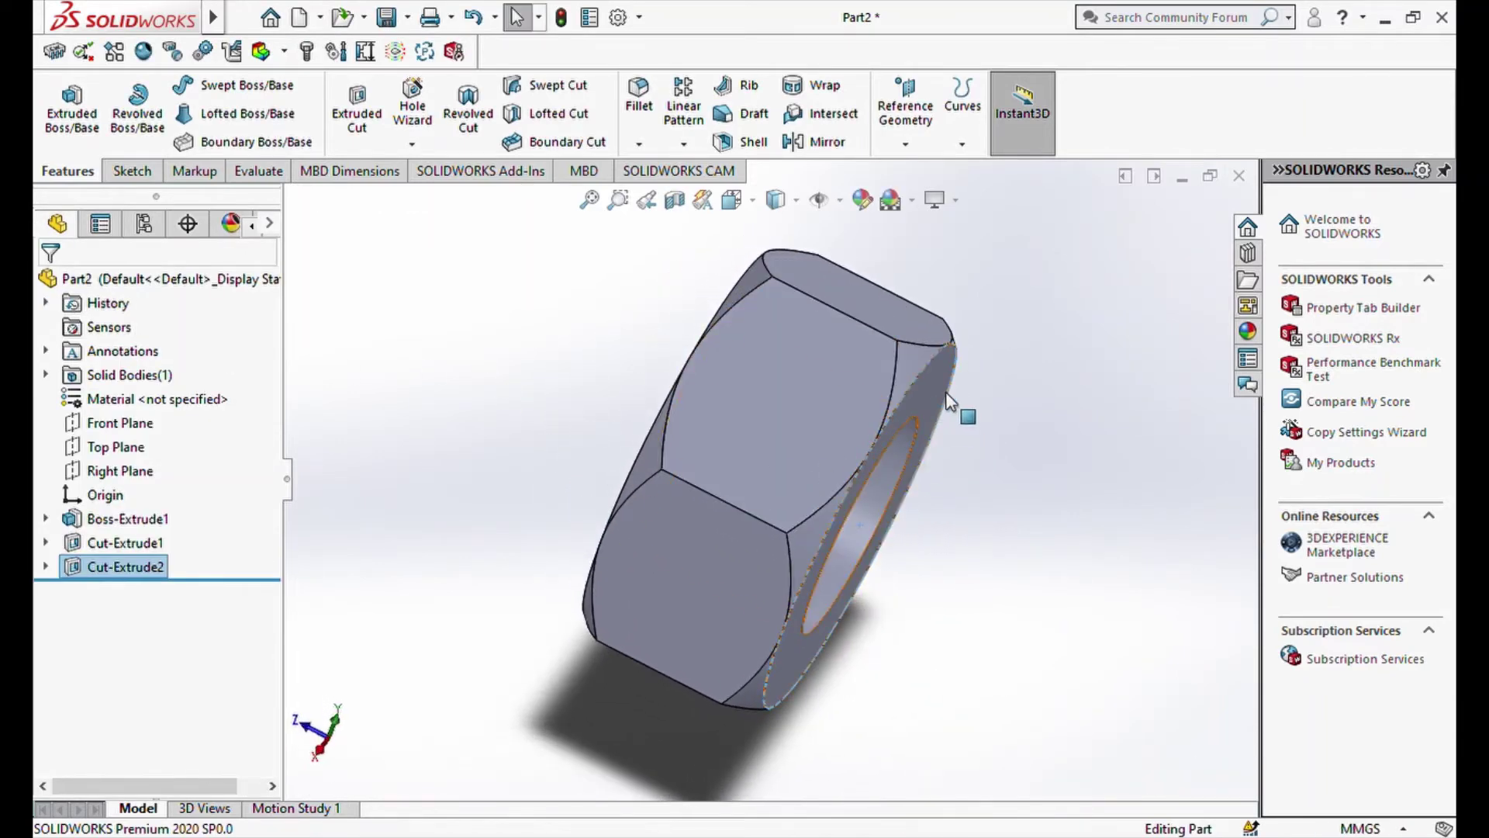
middle_drag(770, 468, 731, 504)
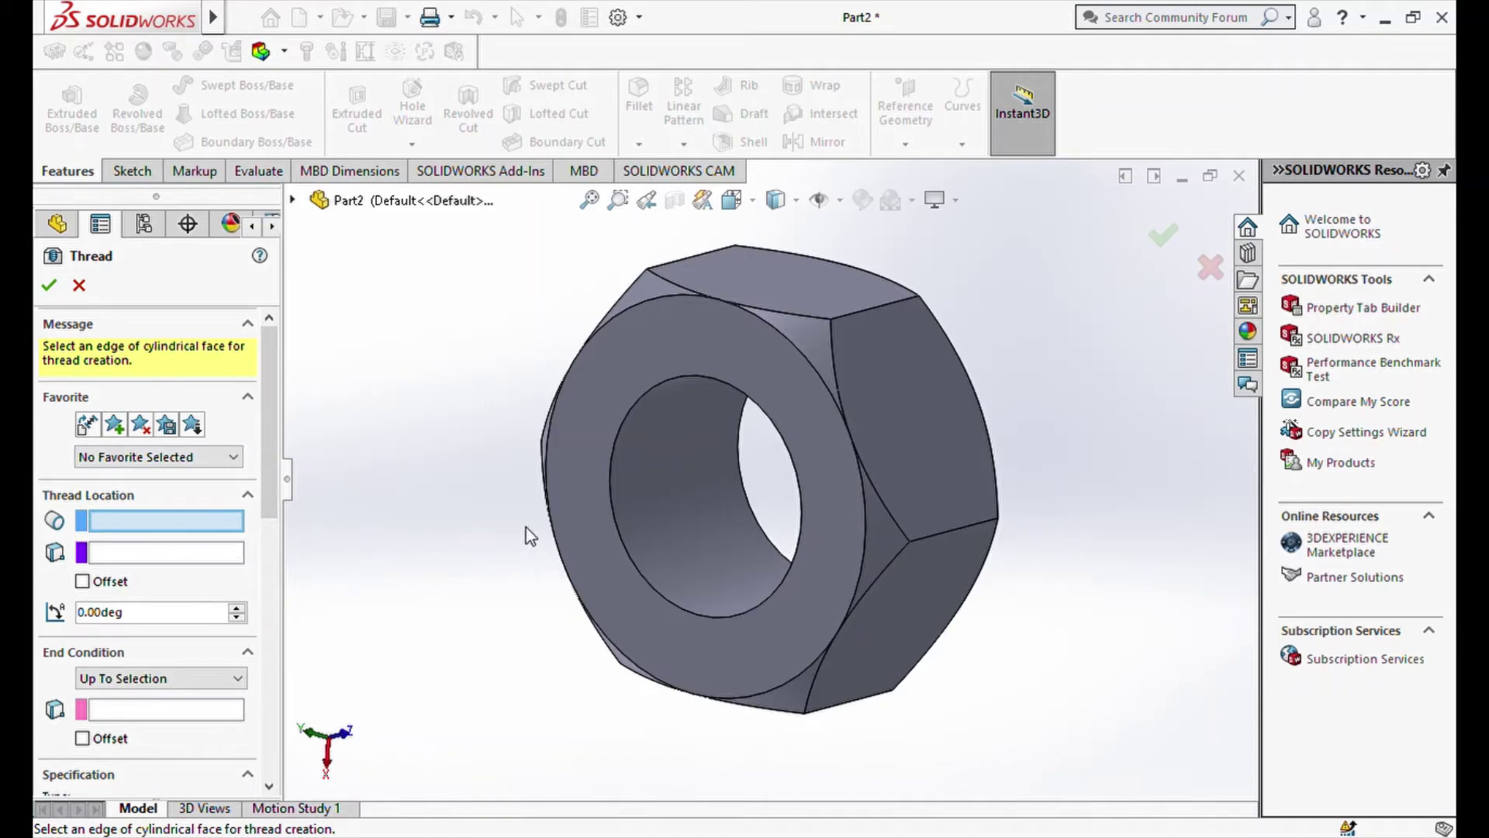
click(639, 571)
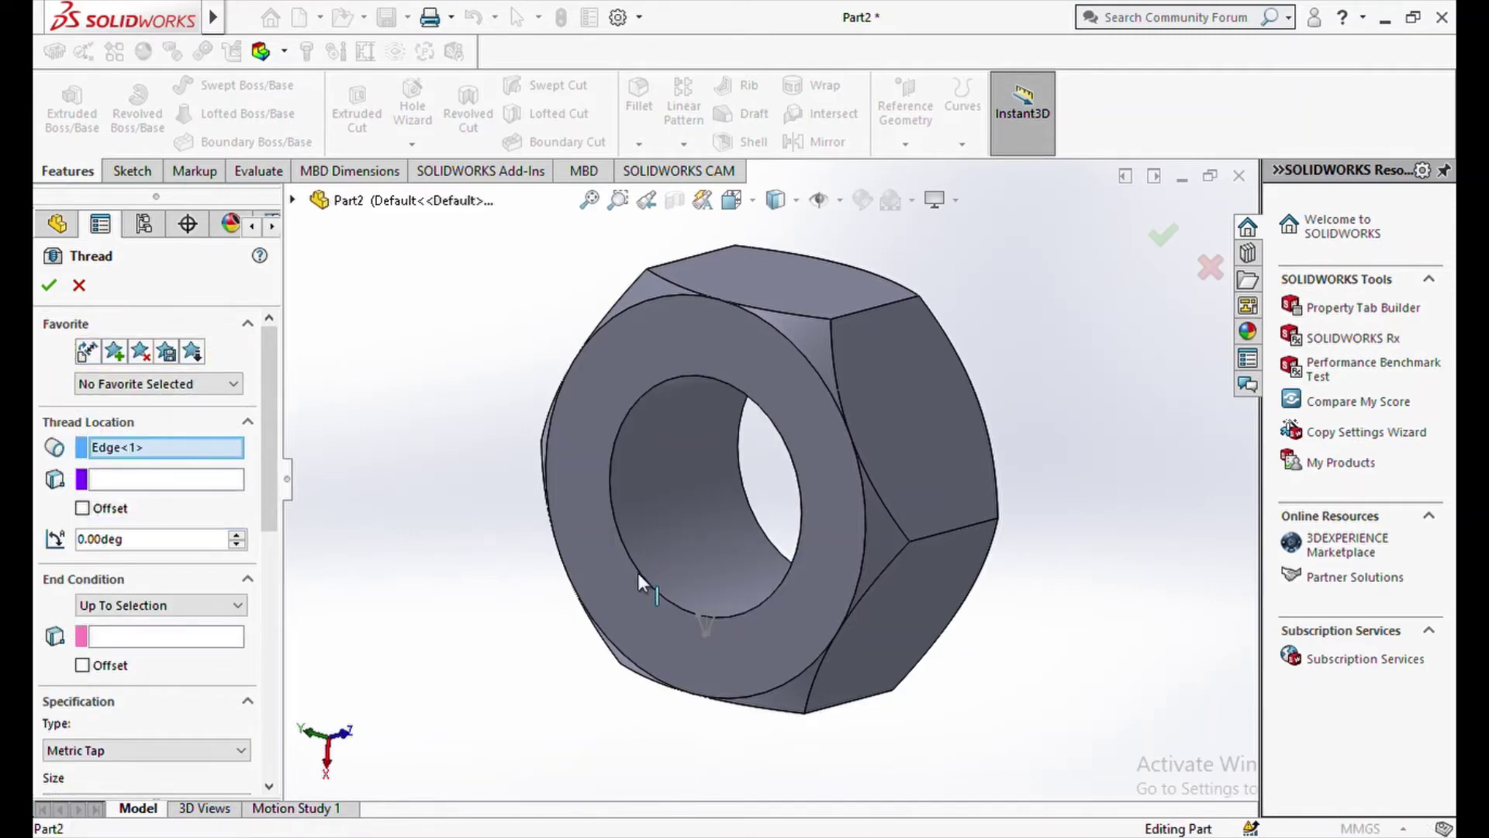
click(637, 572)
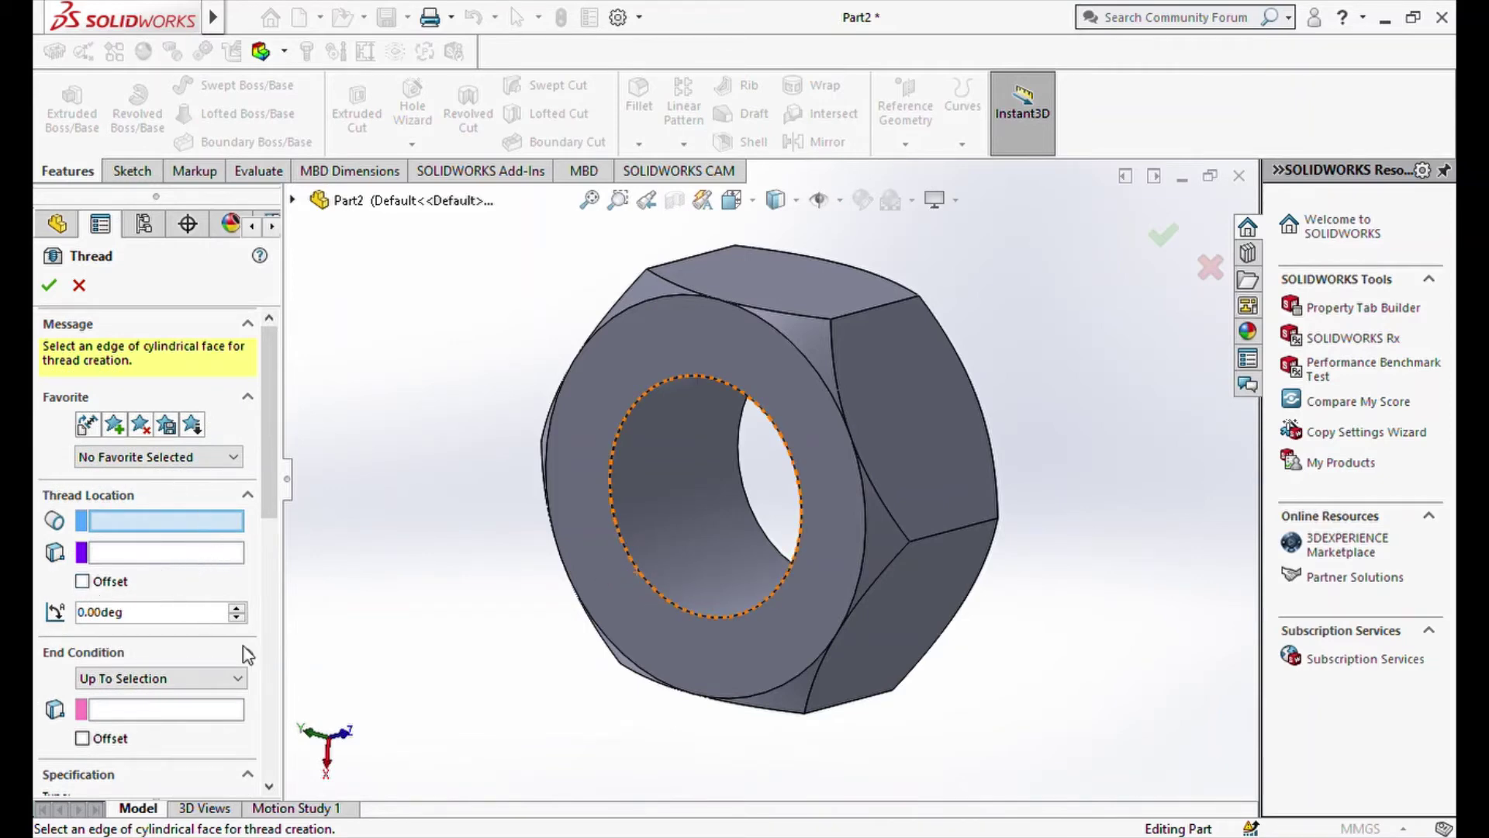
drag(277, 456, 281, 530)
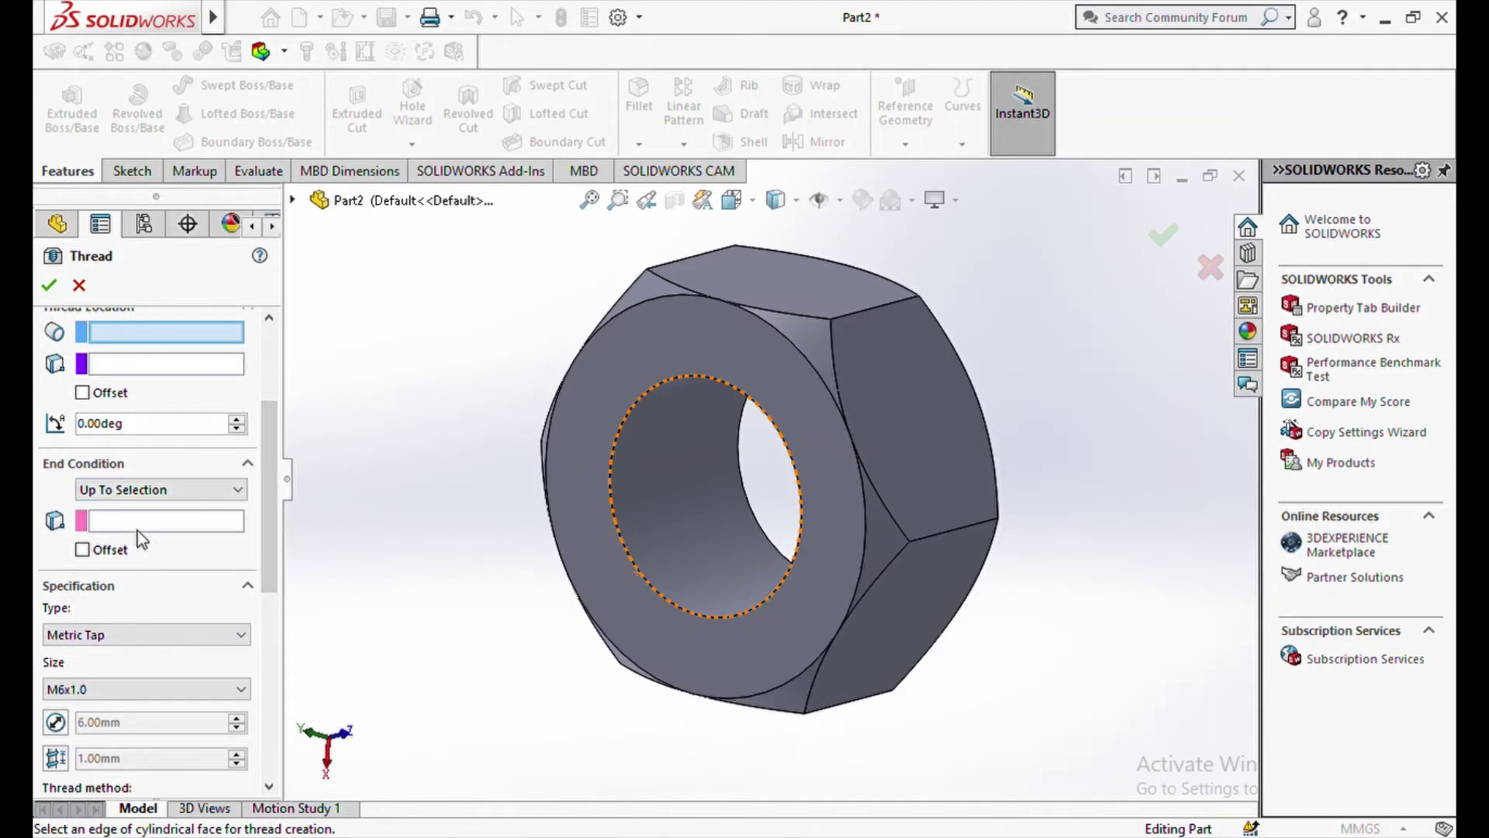
click(197, 522)
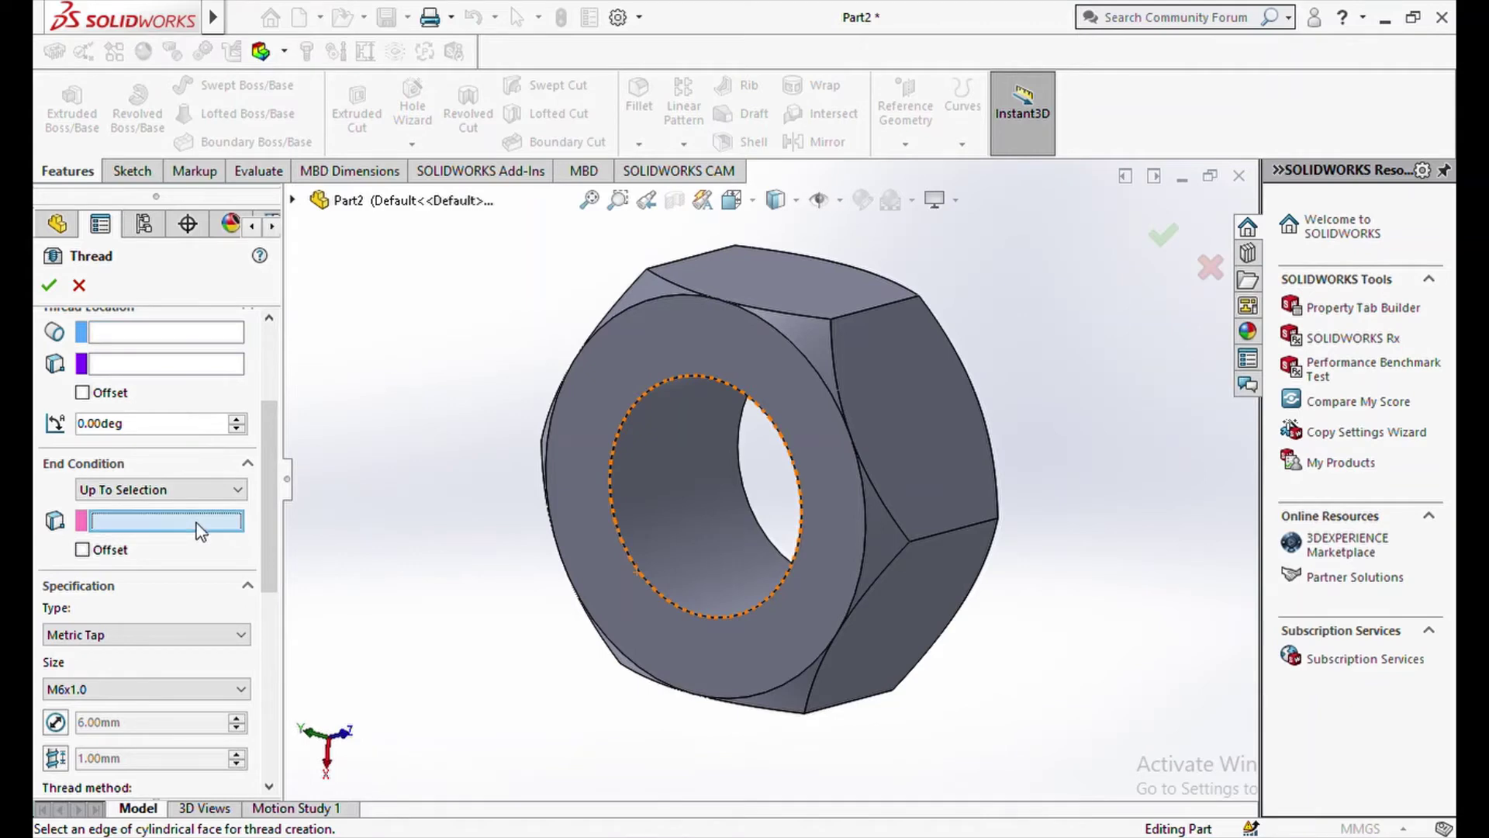
click(743, 483)
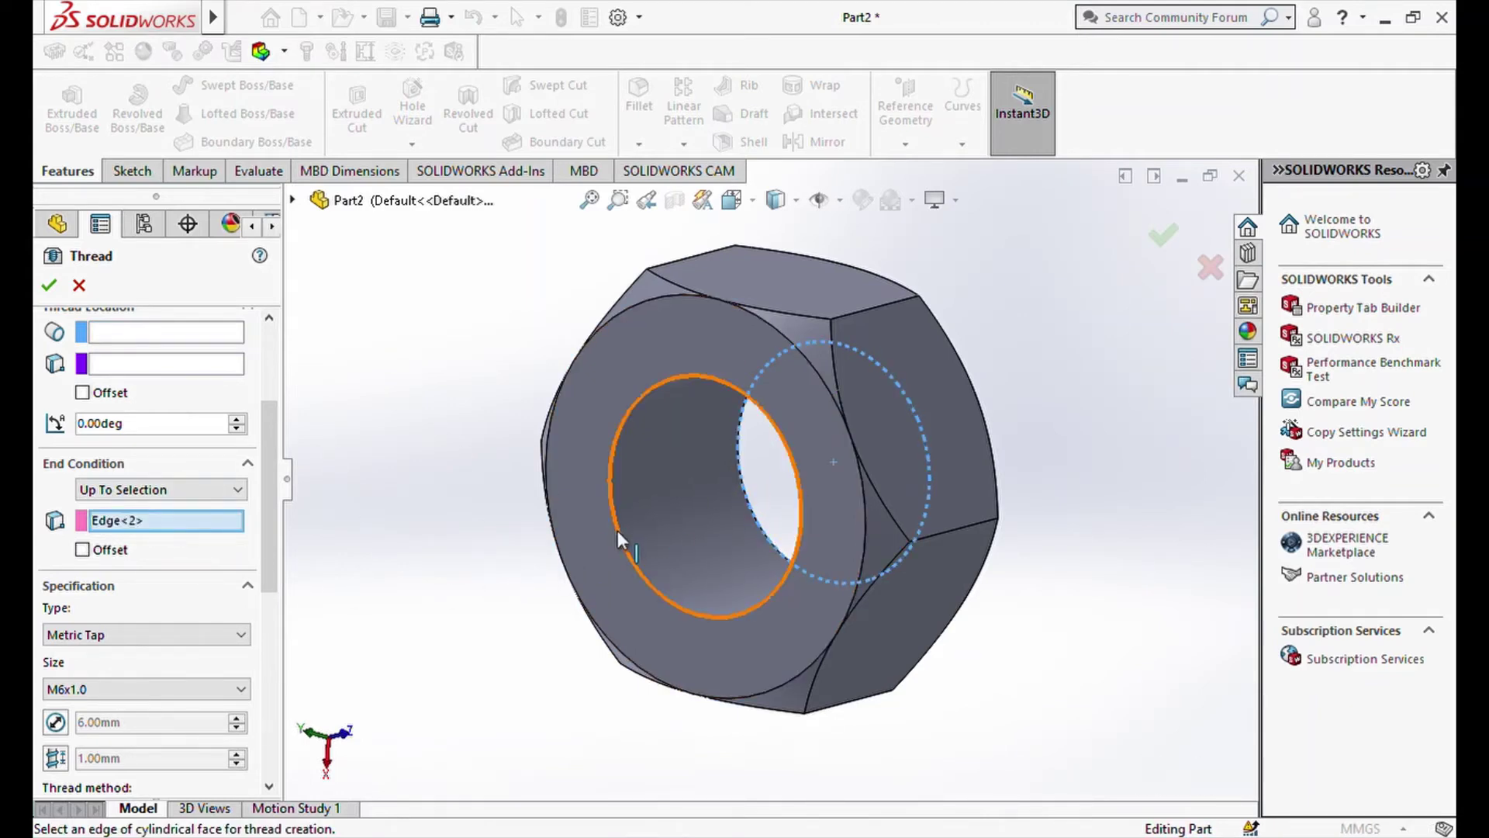
Review the thread's specification and options, and set its preview to shaded.
middle_drag(619, 532, 395, 539)
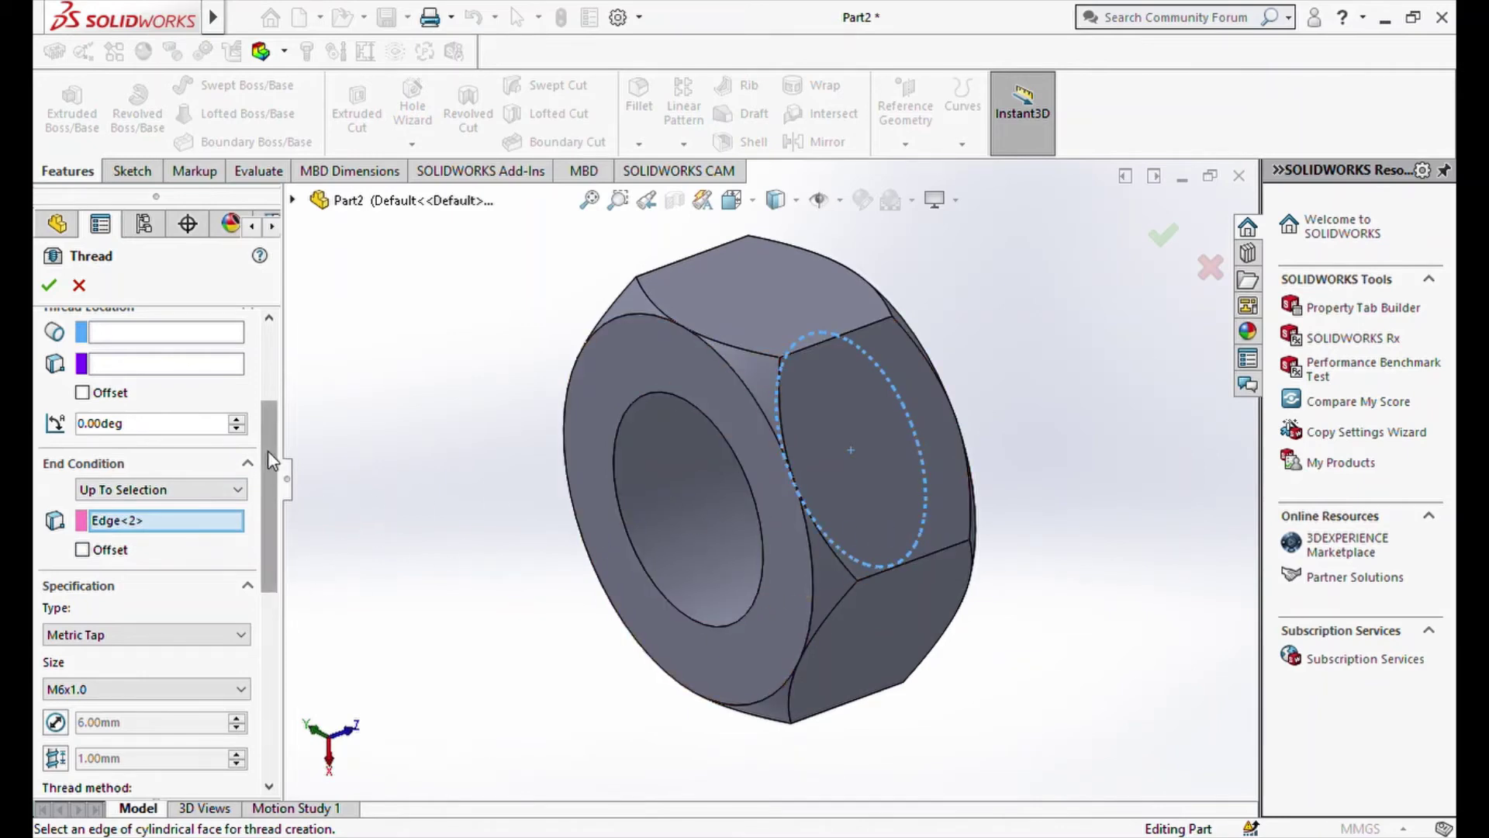
scroll(268, 506, down, 3)
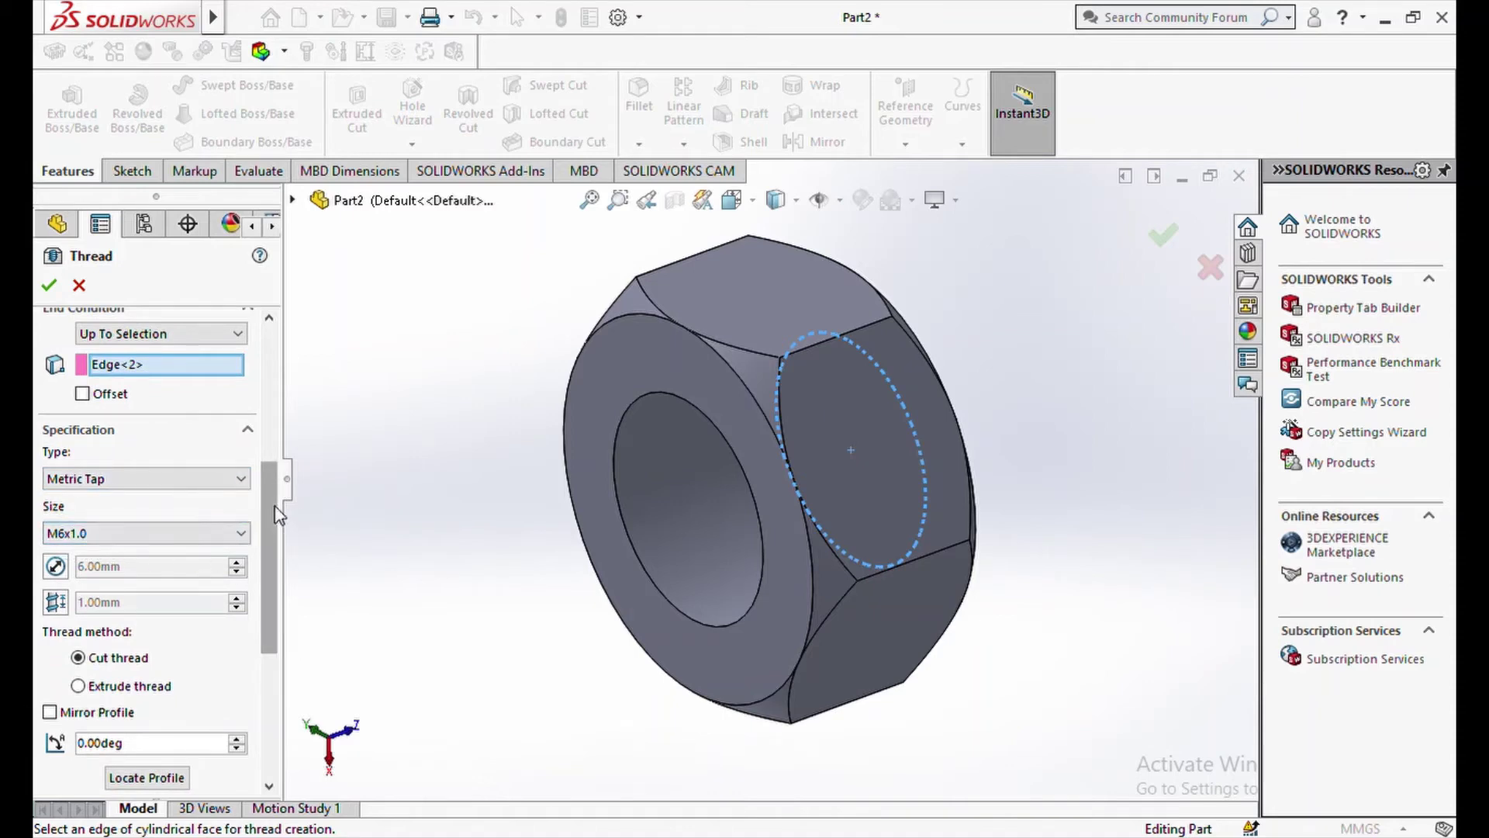
scroll(272, 558, down, 3)
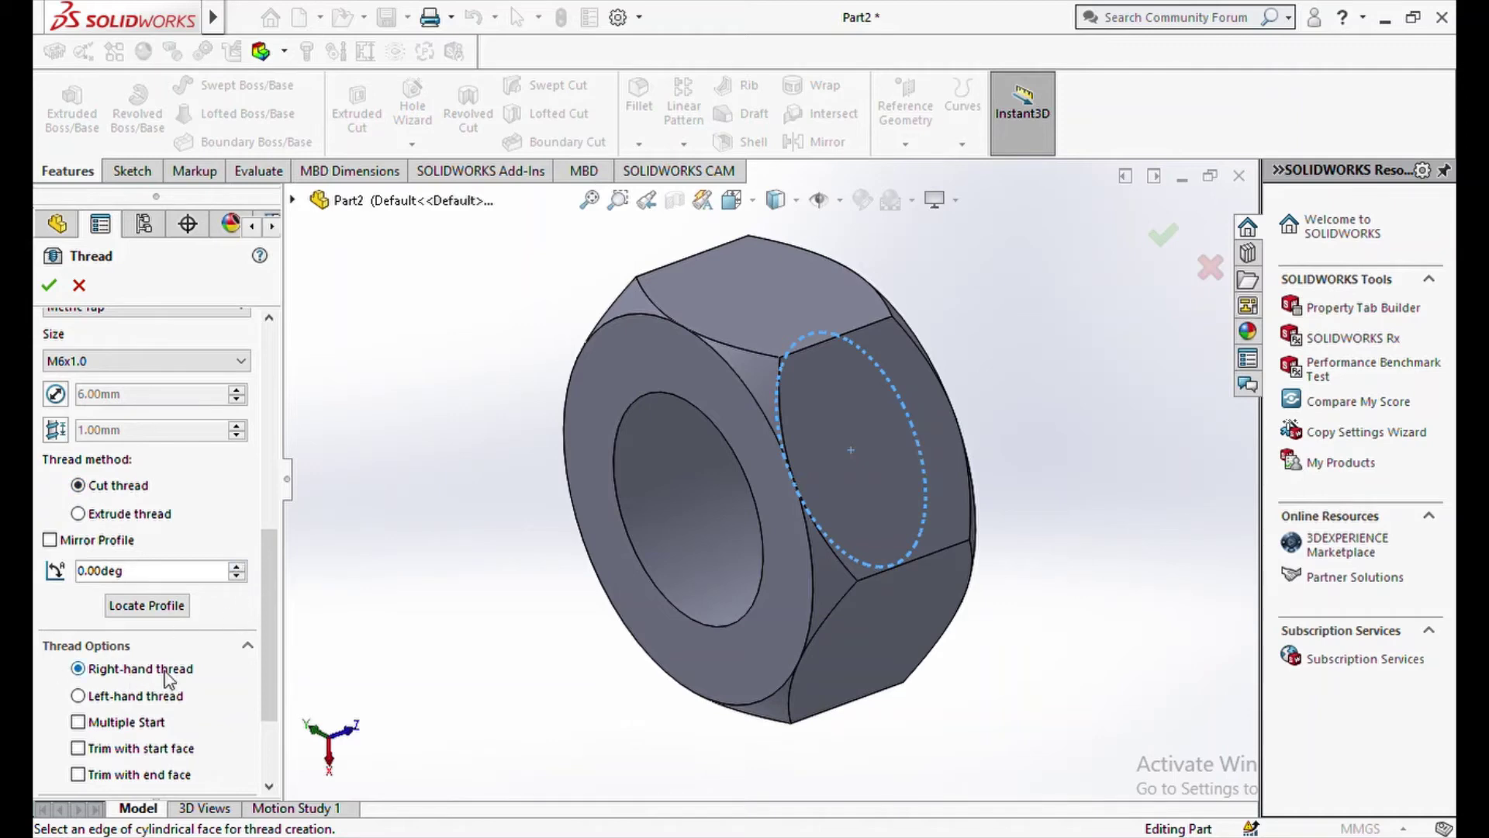
mouse_move(262, 585)
mouse_down()
mouse_move(259, 557)
mouse_move(259, 611)
mouse_up()
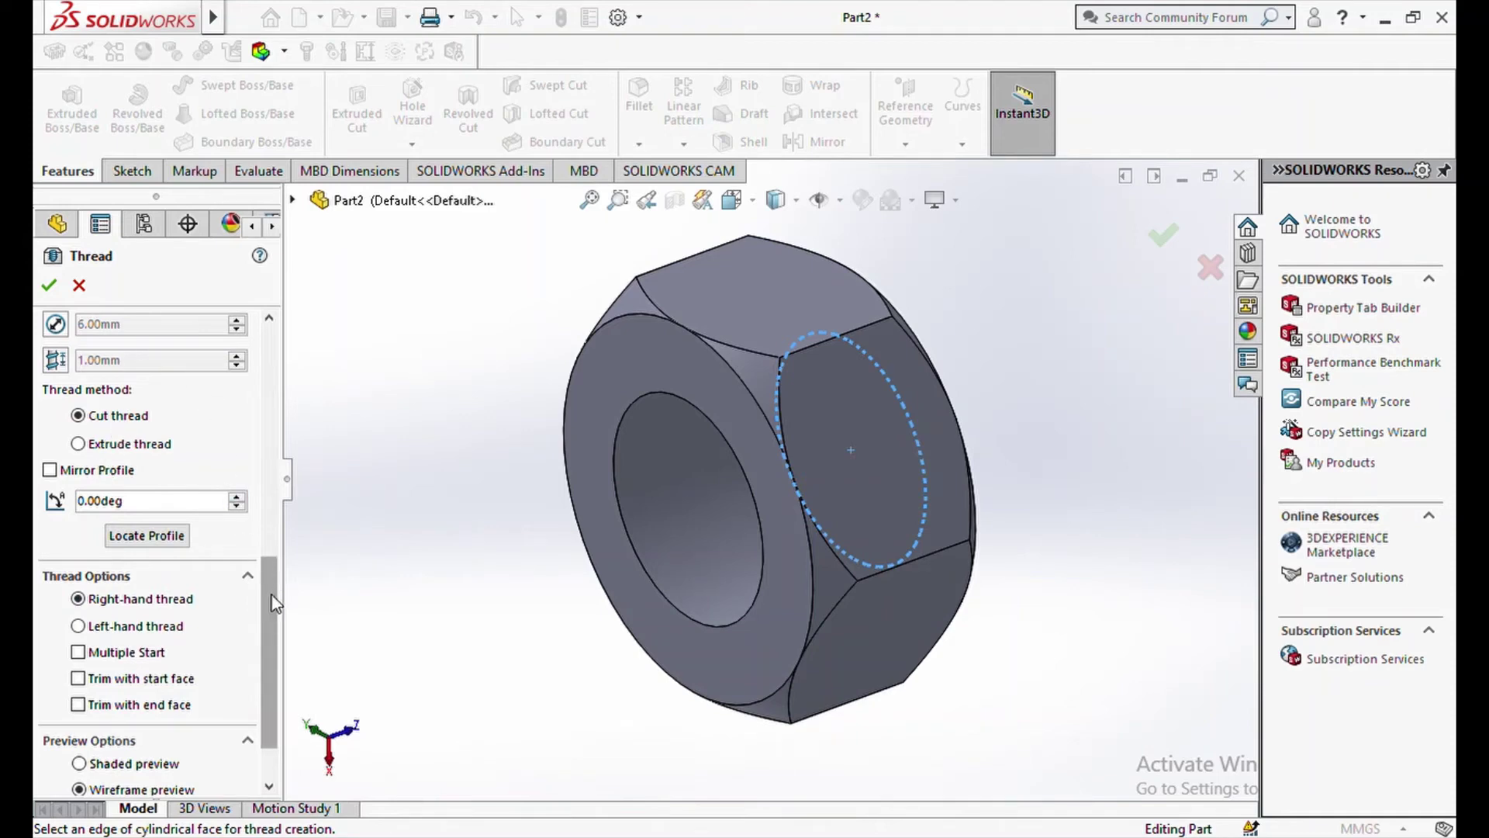
mouse_move(275, 604)
mouse_down()
mouse_move(287, 434)
mouse_move(259, 400)
mouse_move(271, 622)
mouse_up()
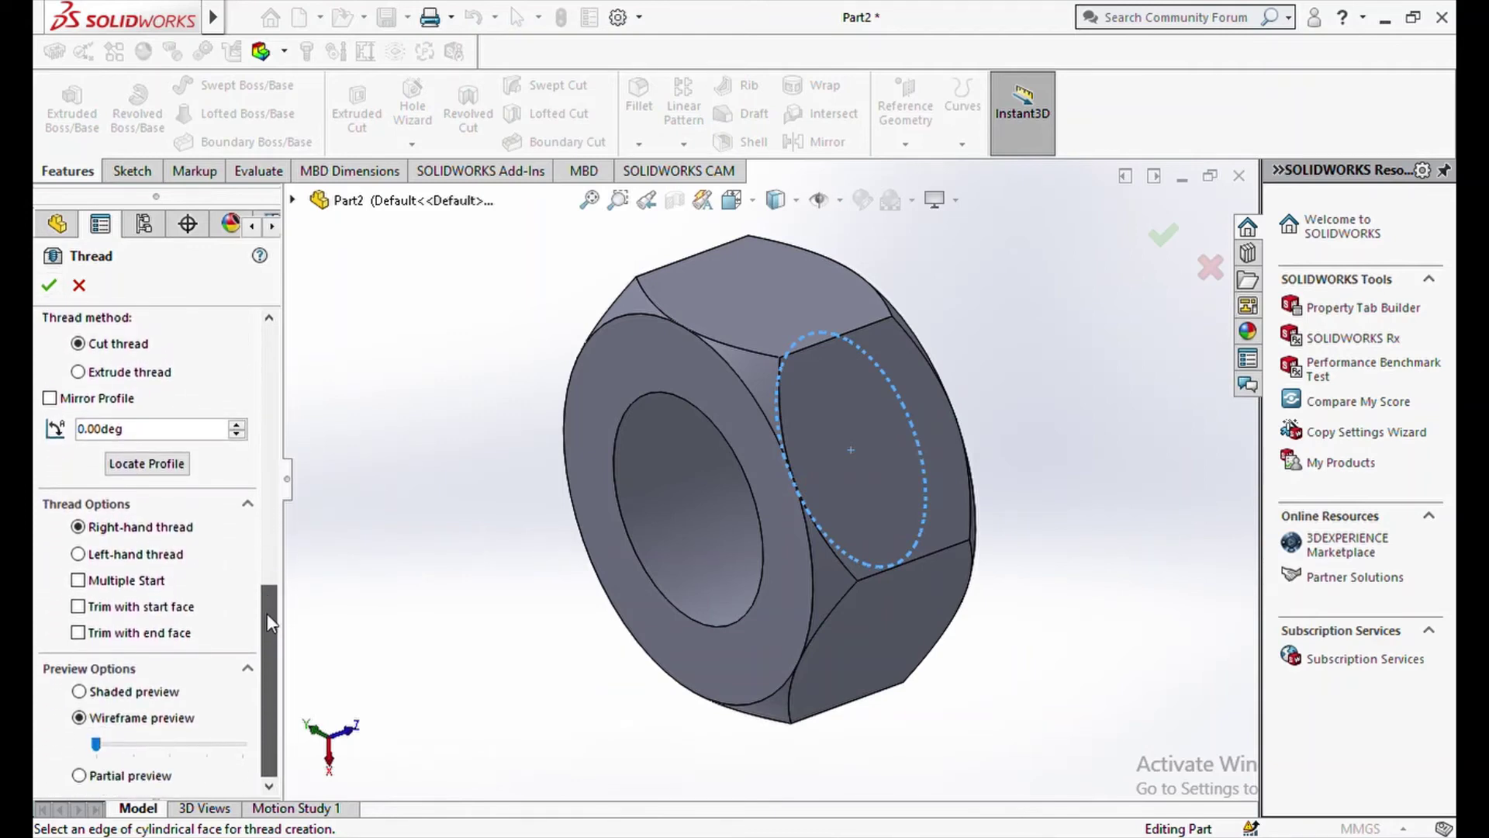
click(86, 697)
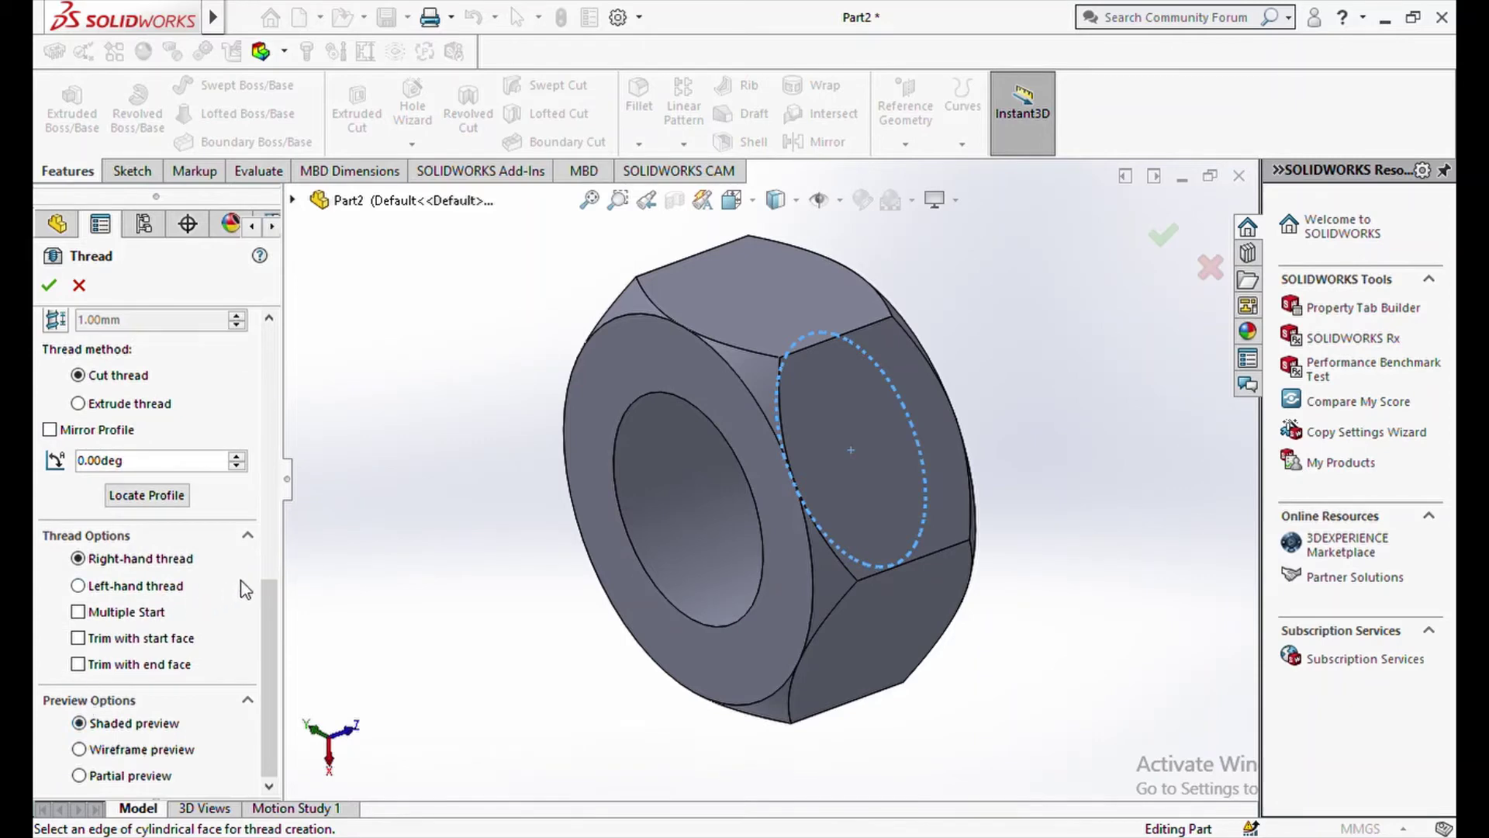
Set the hole's near circular edge as the thread location.
scroll(245, 589, up, 10)
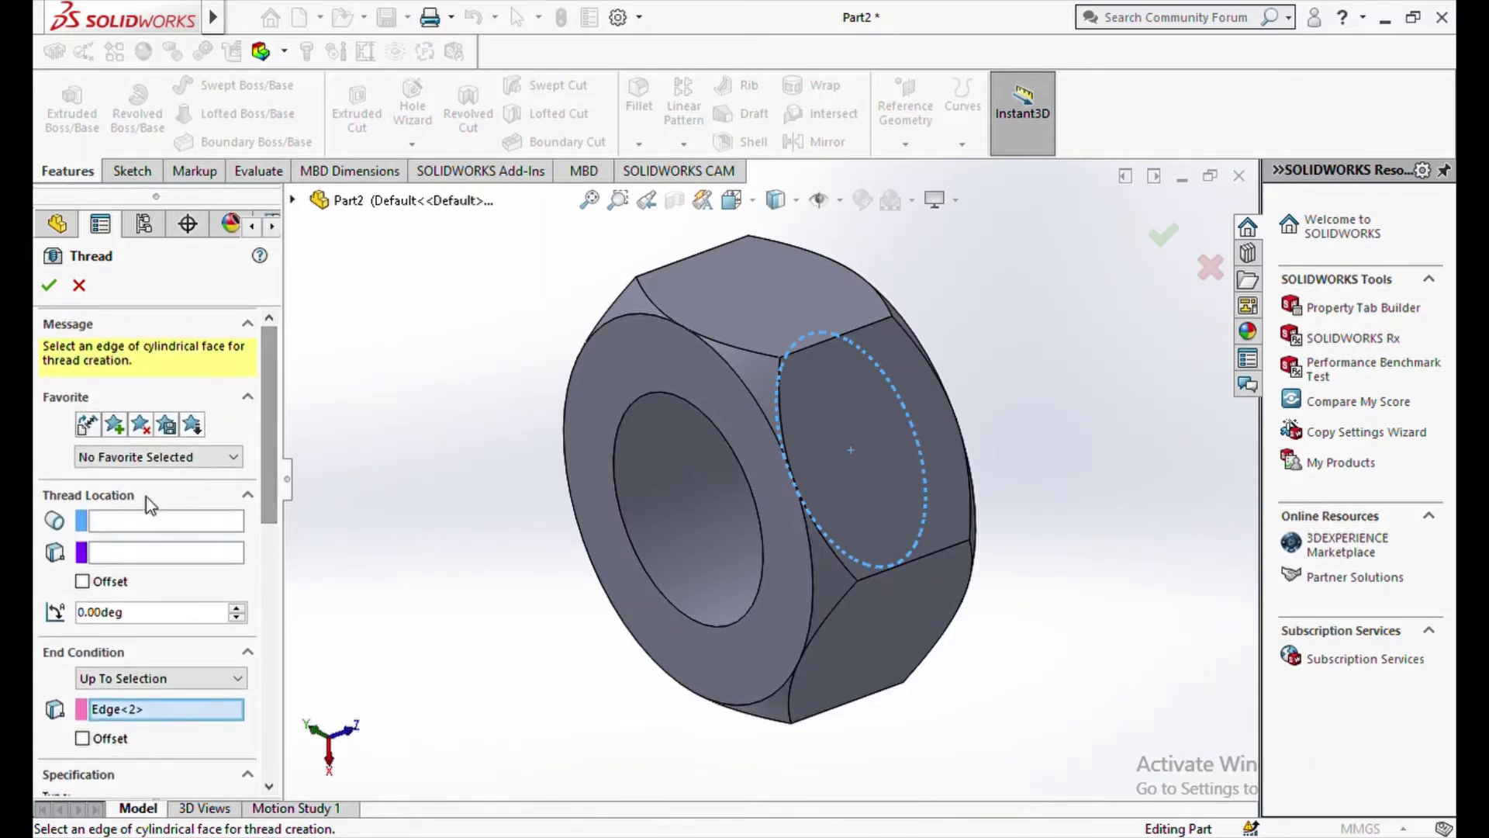
click(123, 522)
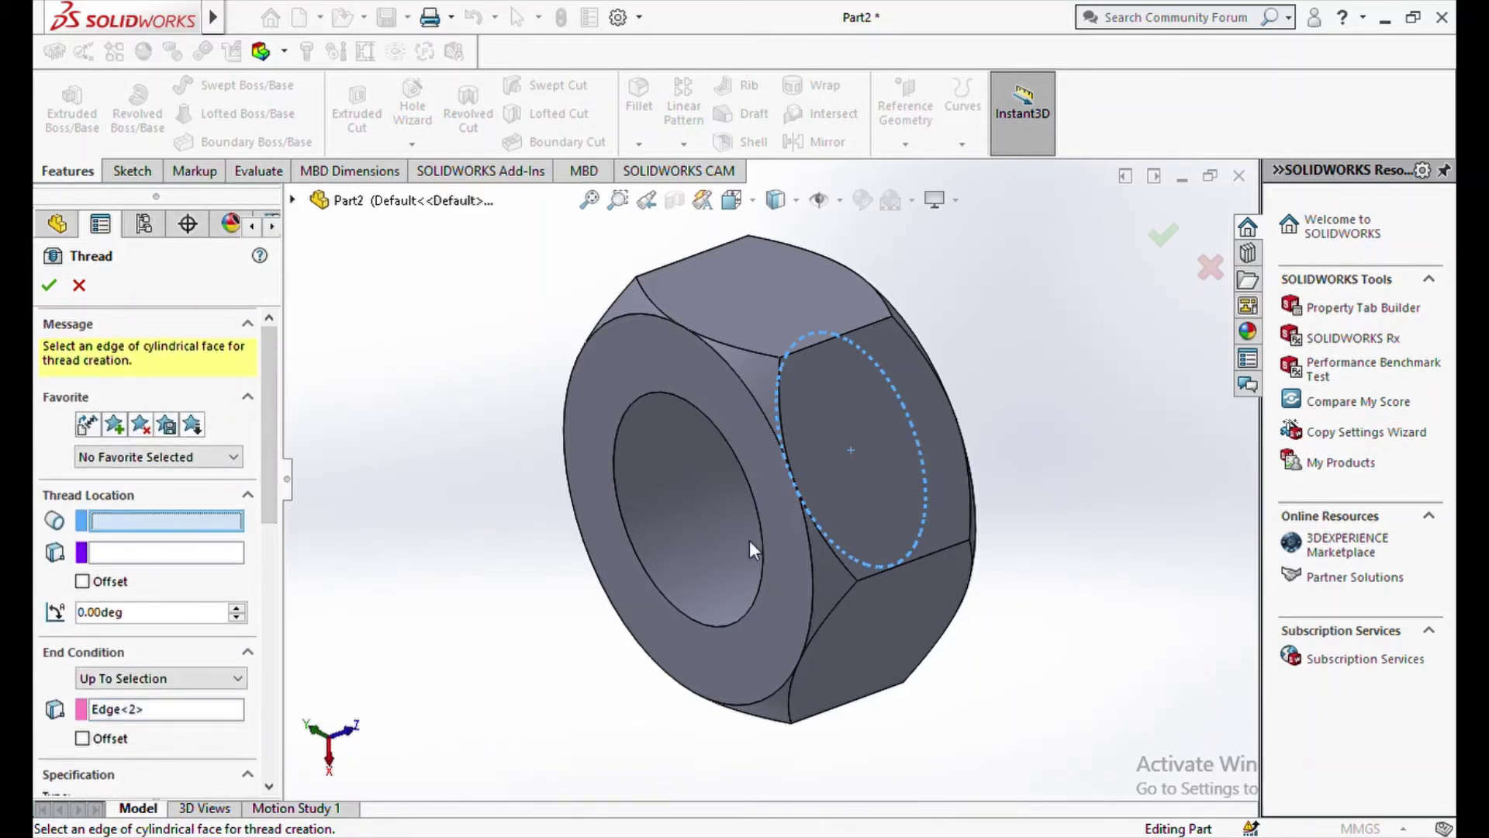
click(628, 537)
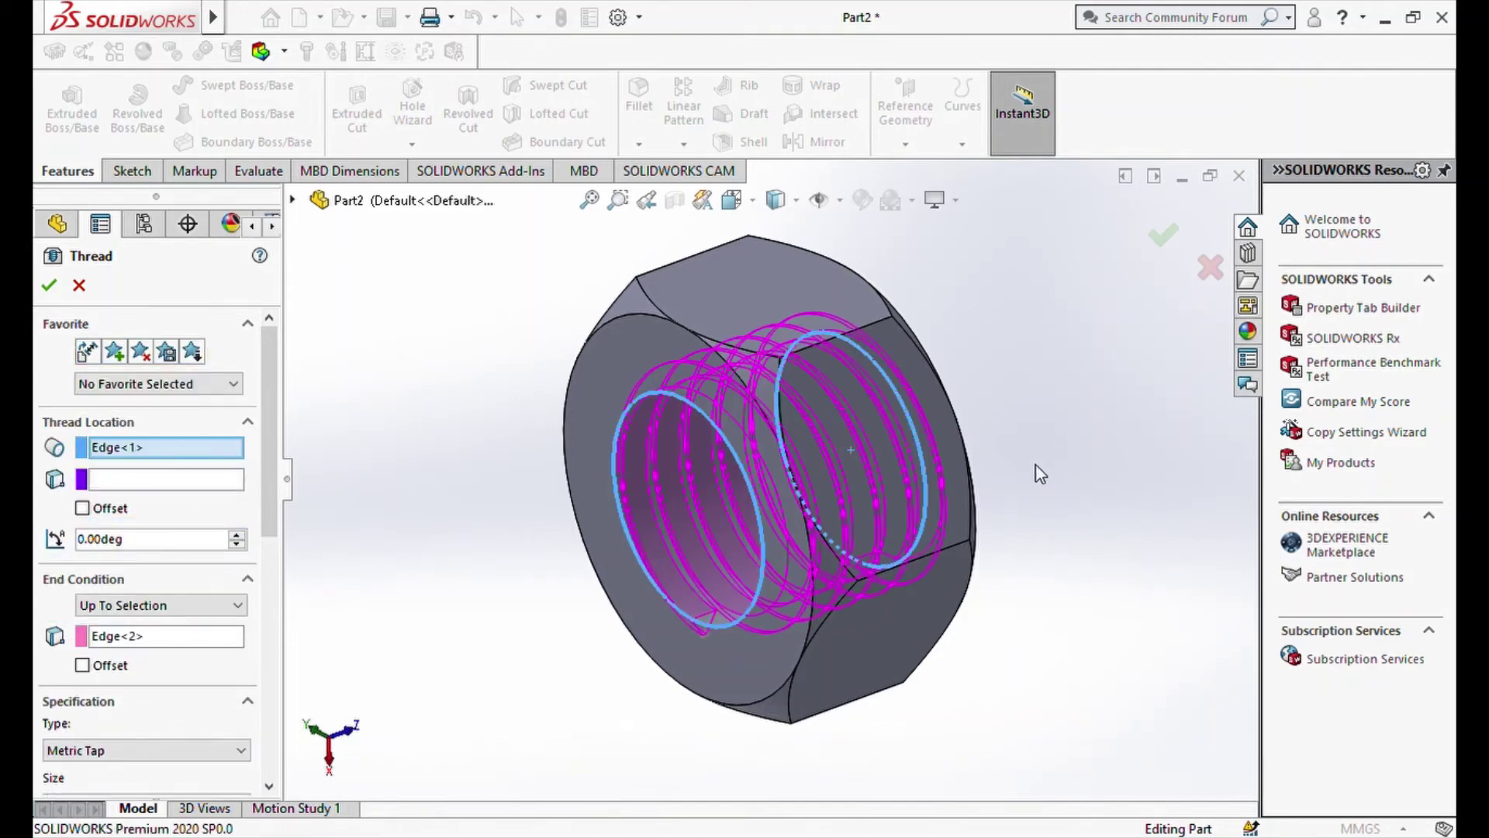
Examine the thread preview at both ends of the hole with hidden lines displayed.
middle_drag(979, 504, 897, 382)
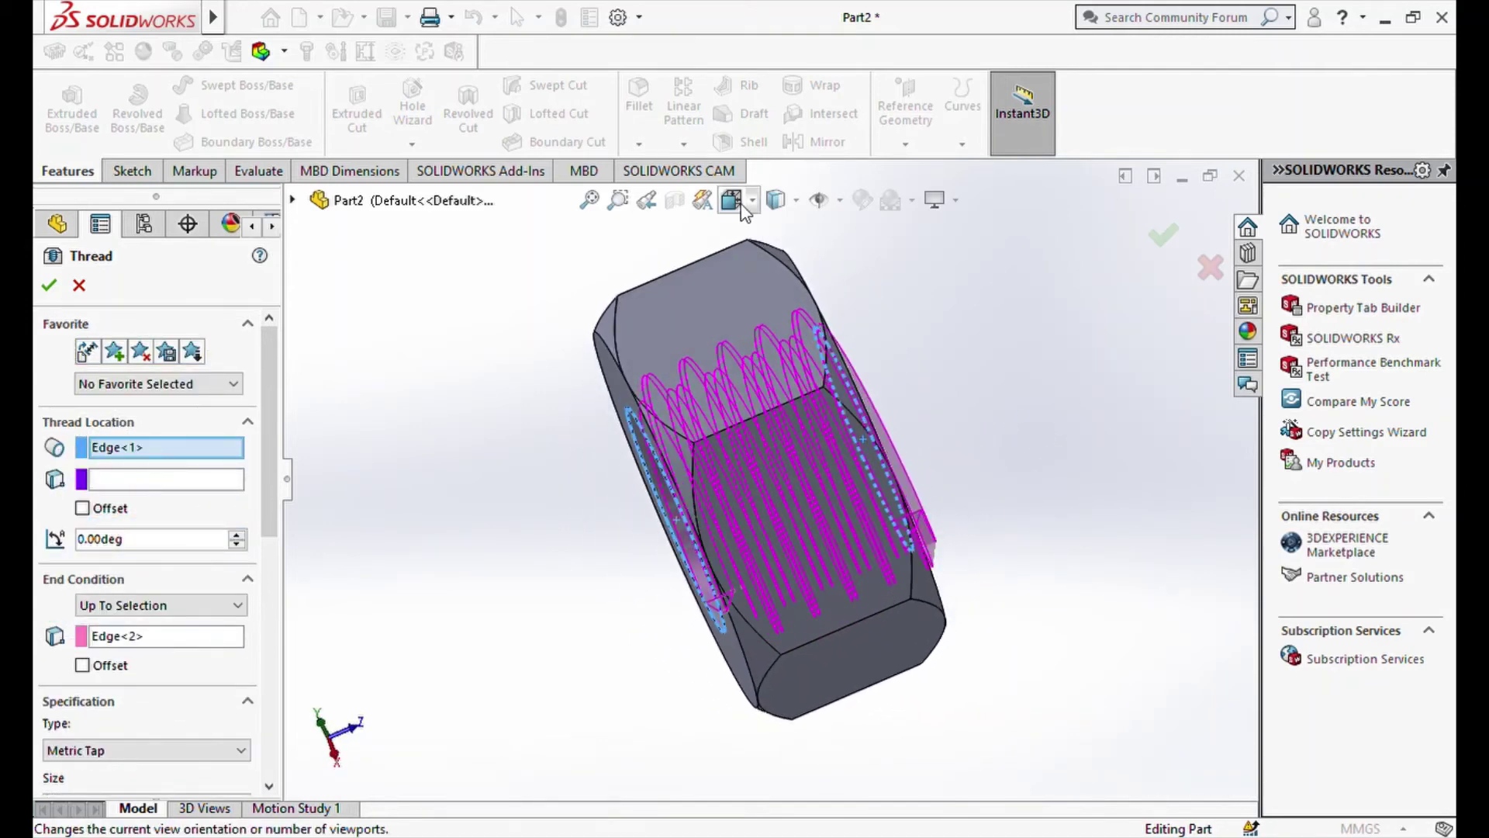
click(784, 319)
scroll(835, 491, down, 1)
scroll(954, 465, down, 2)
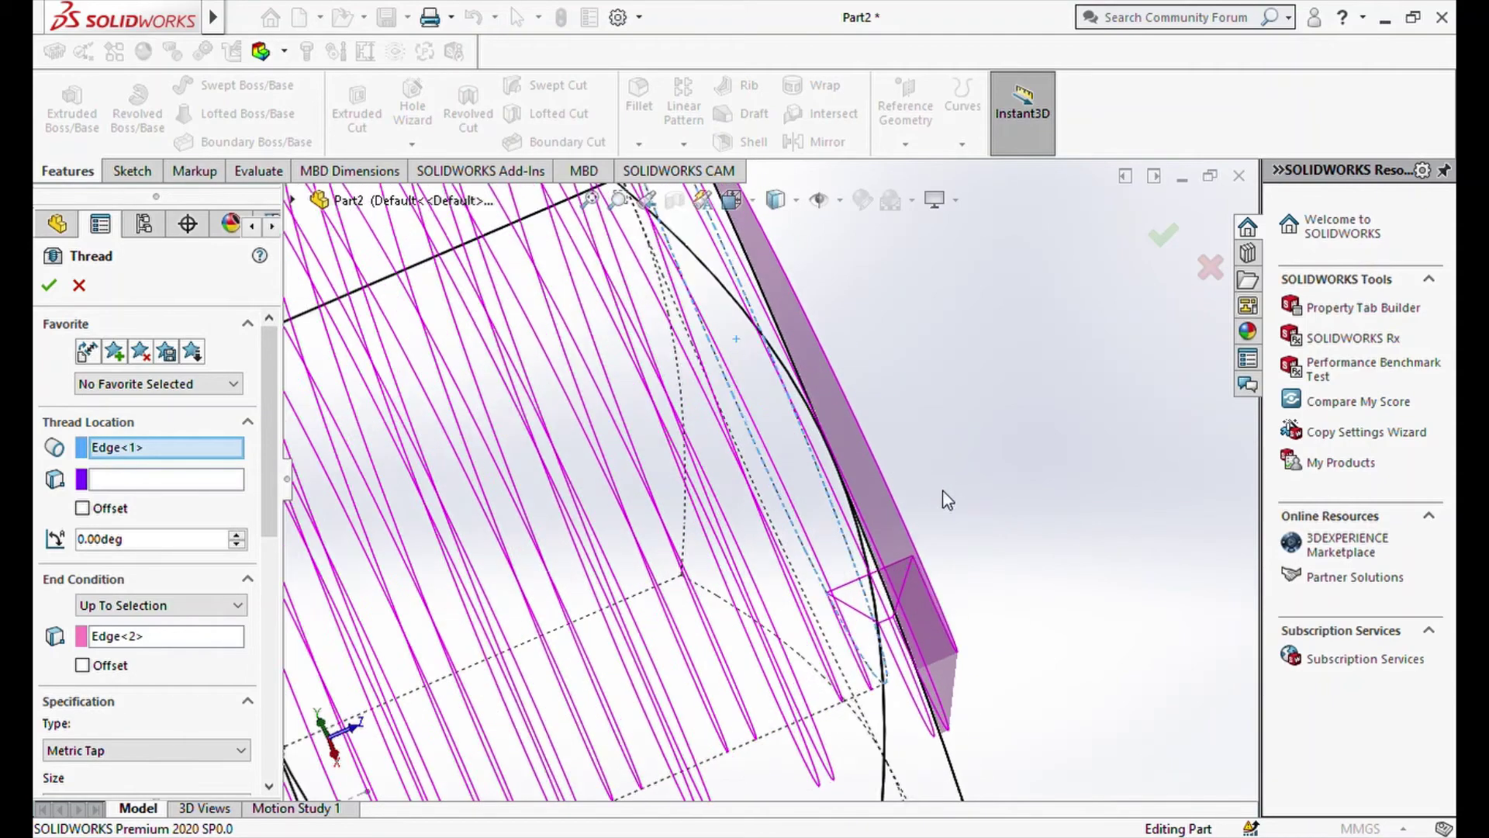
scroll(944, 499, down, 3)
middle_drag(941, 499, 849, 549)
scroll(842, 548, up, 4)
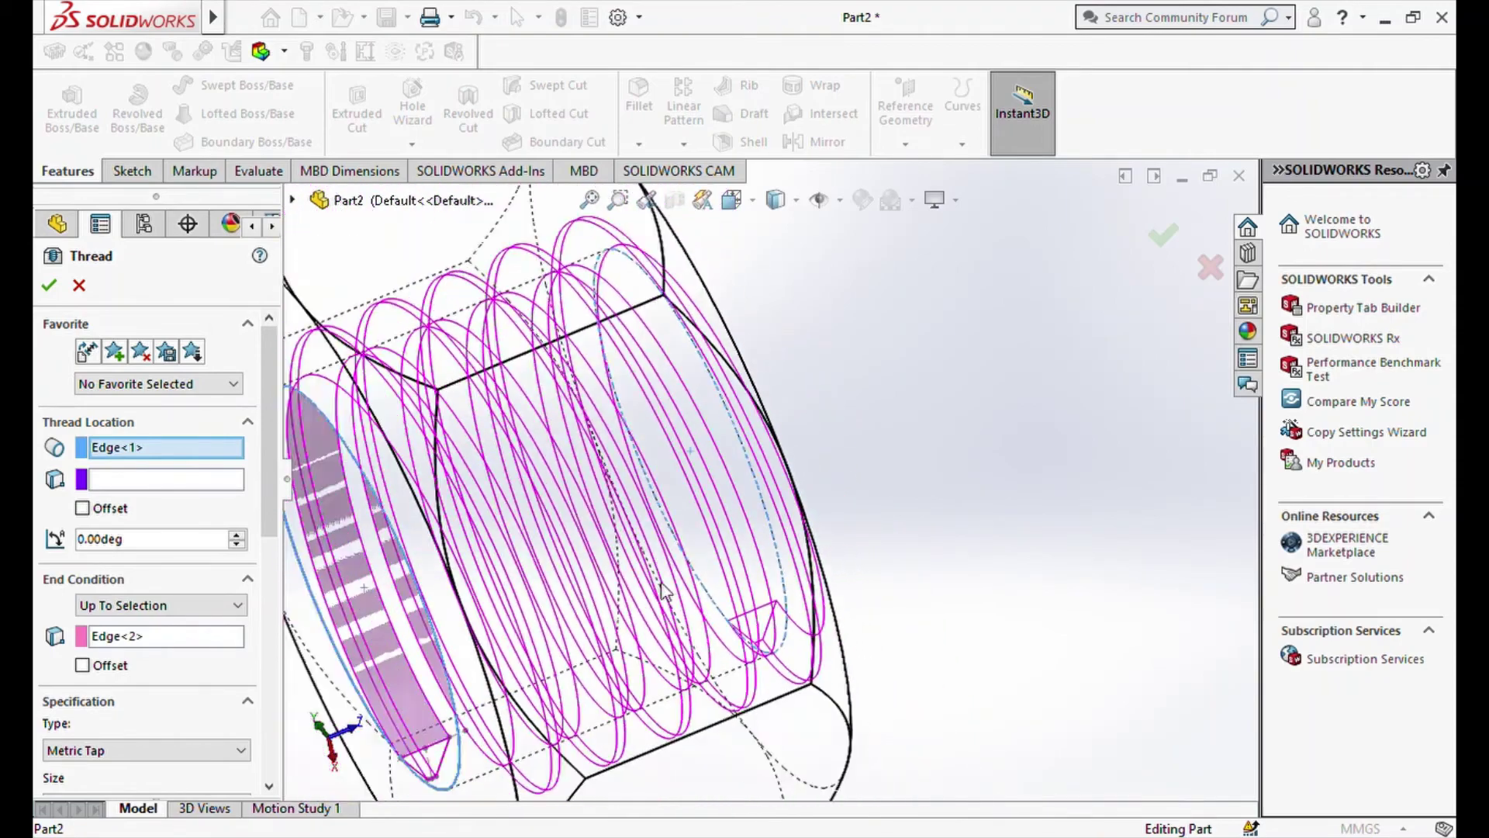
scroll(633, 588, up, 3)
middle_drag(630, 588, 661, 749)
scroll(803, 479, down, 4)
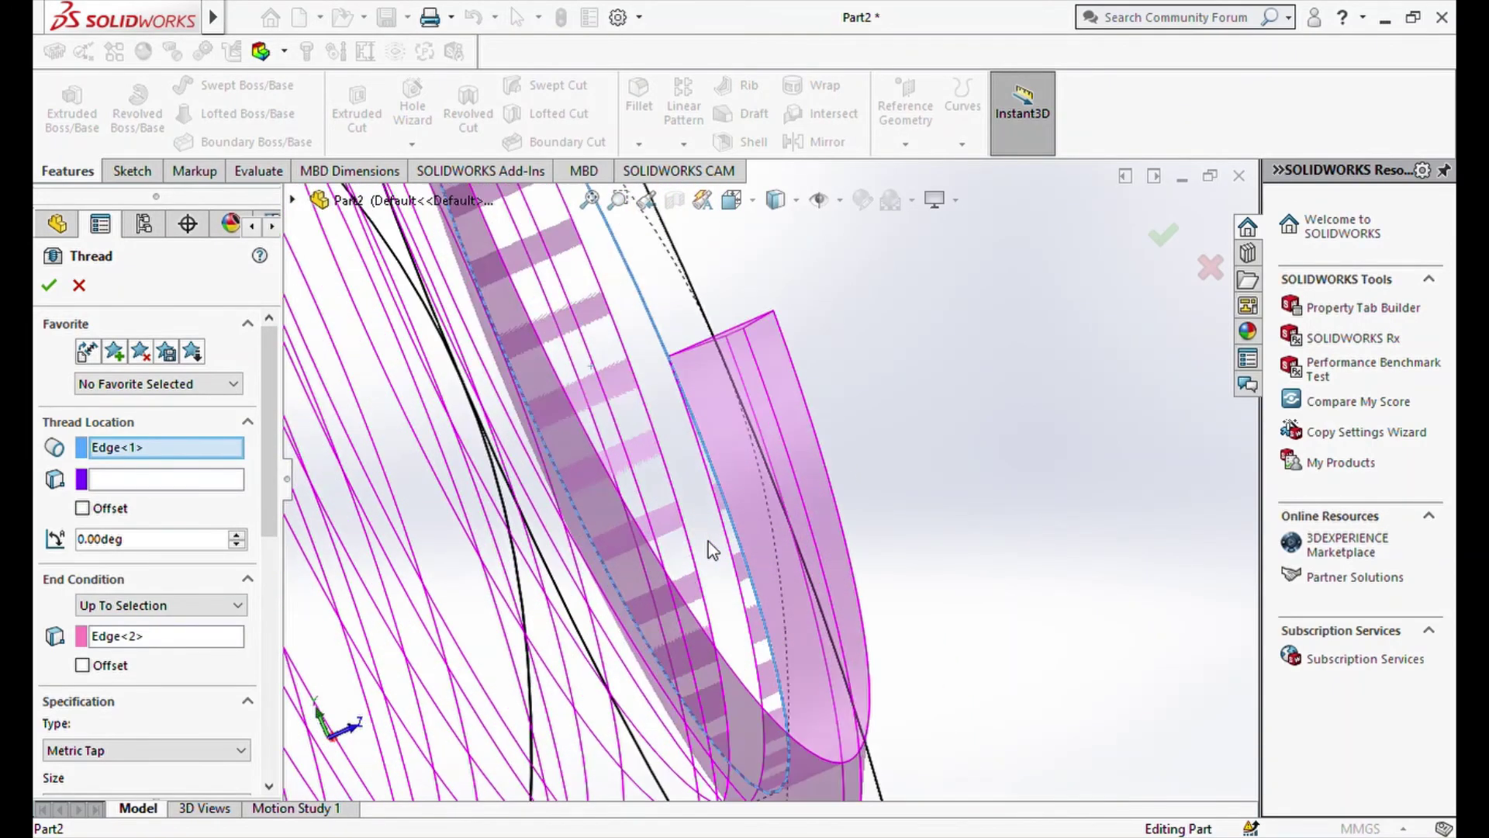
scroll(768, 504, up, 2)
mouse_move(591, 407)
middle_down()
mouse_move(651, 436)
mouse_move(712, 295)
middle_up()
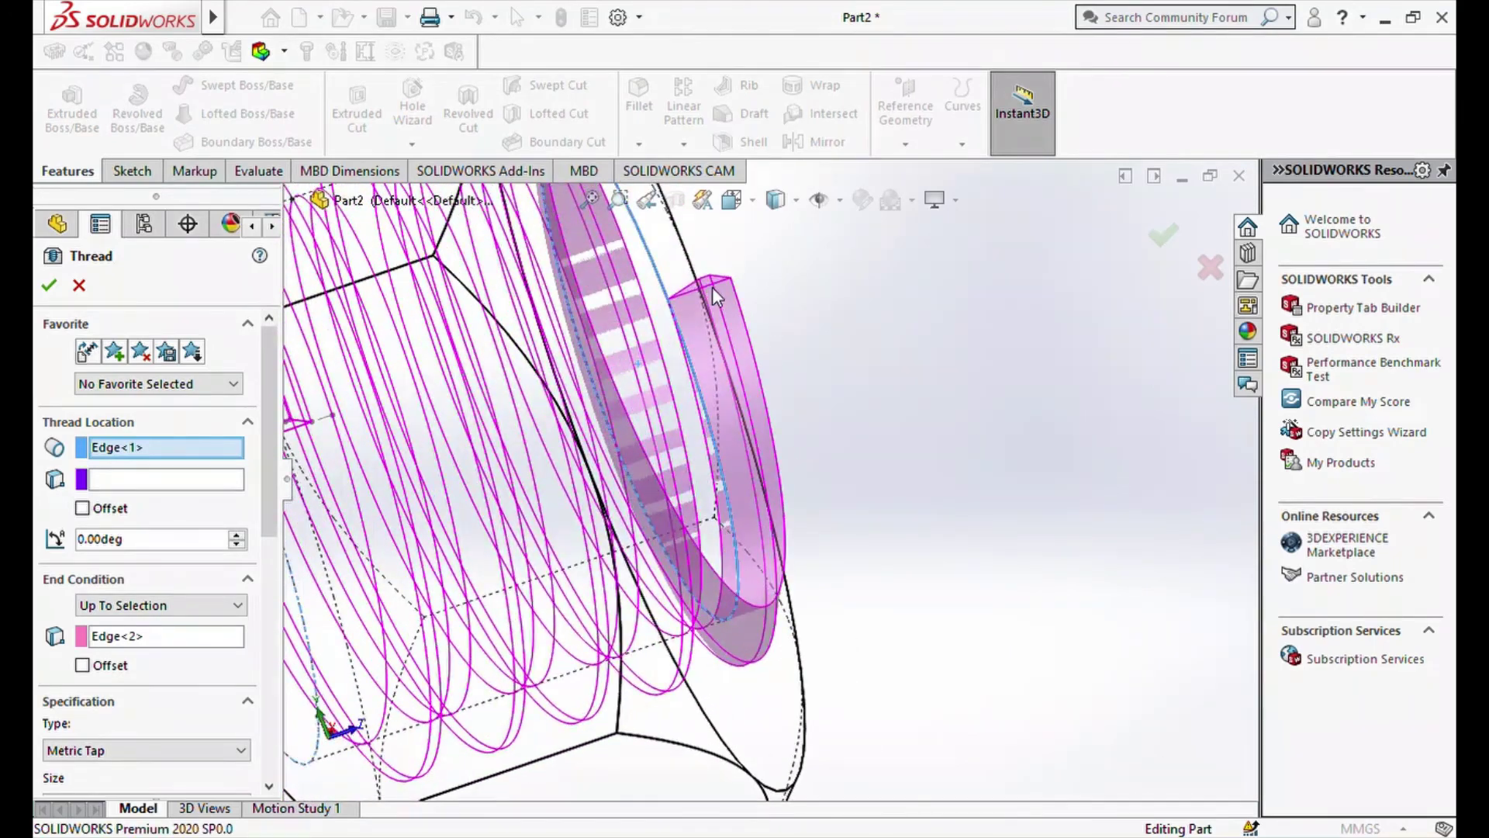
Check the thread preview at both ends of the hole and accept the thread feature.
scroll(623, 459, up, 4)
middle_drag(479, 515, 582, 500)
scroll(452, 506, down, 1)
scroll(456, 513, down, 6)
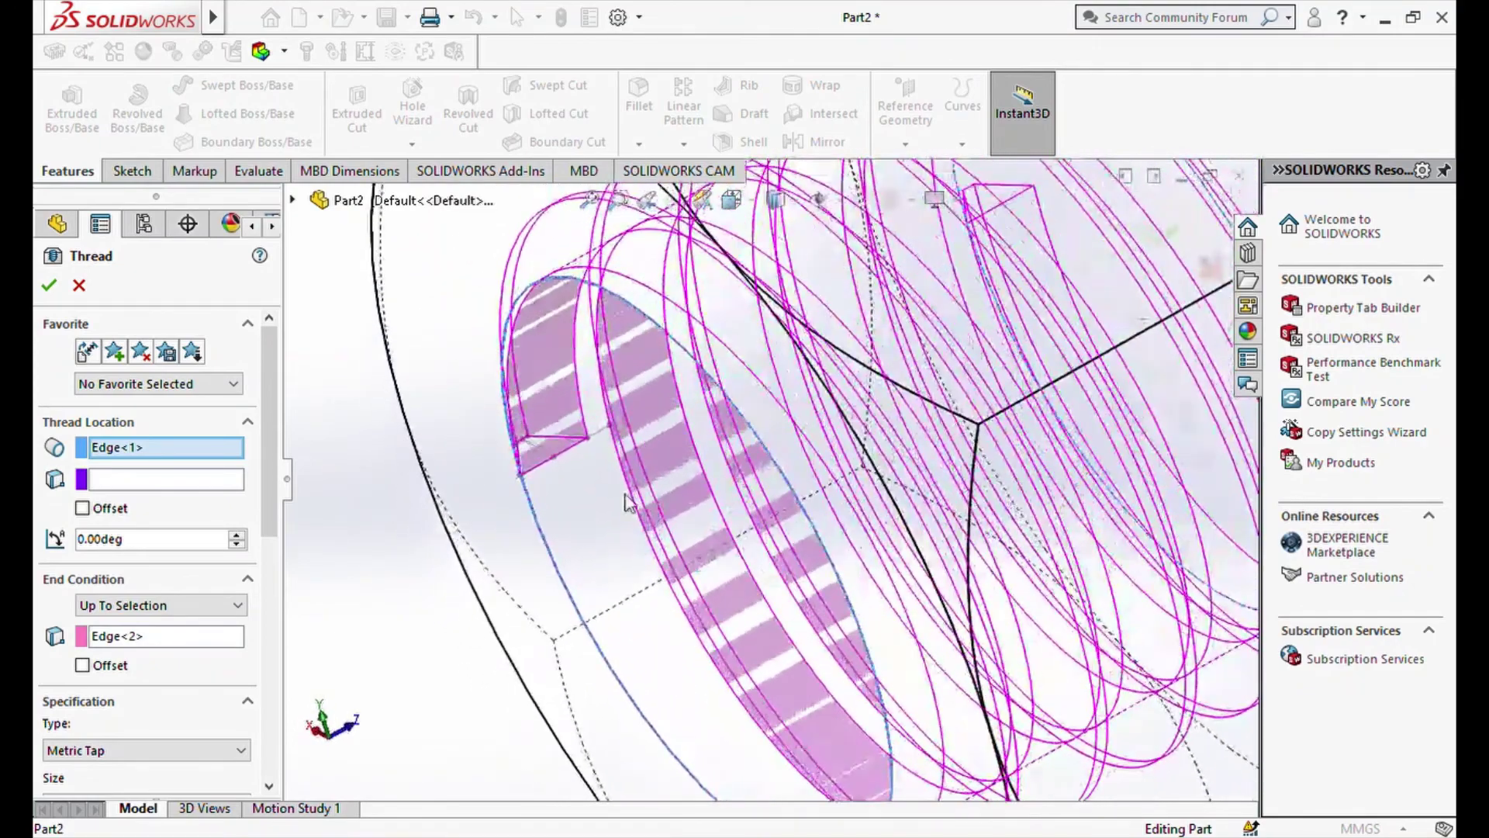
scroll(718, 497, up, 5)
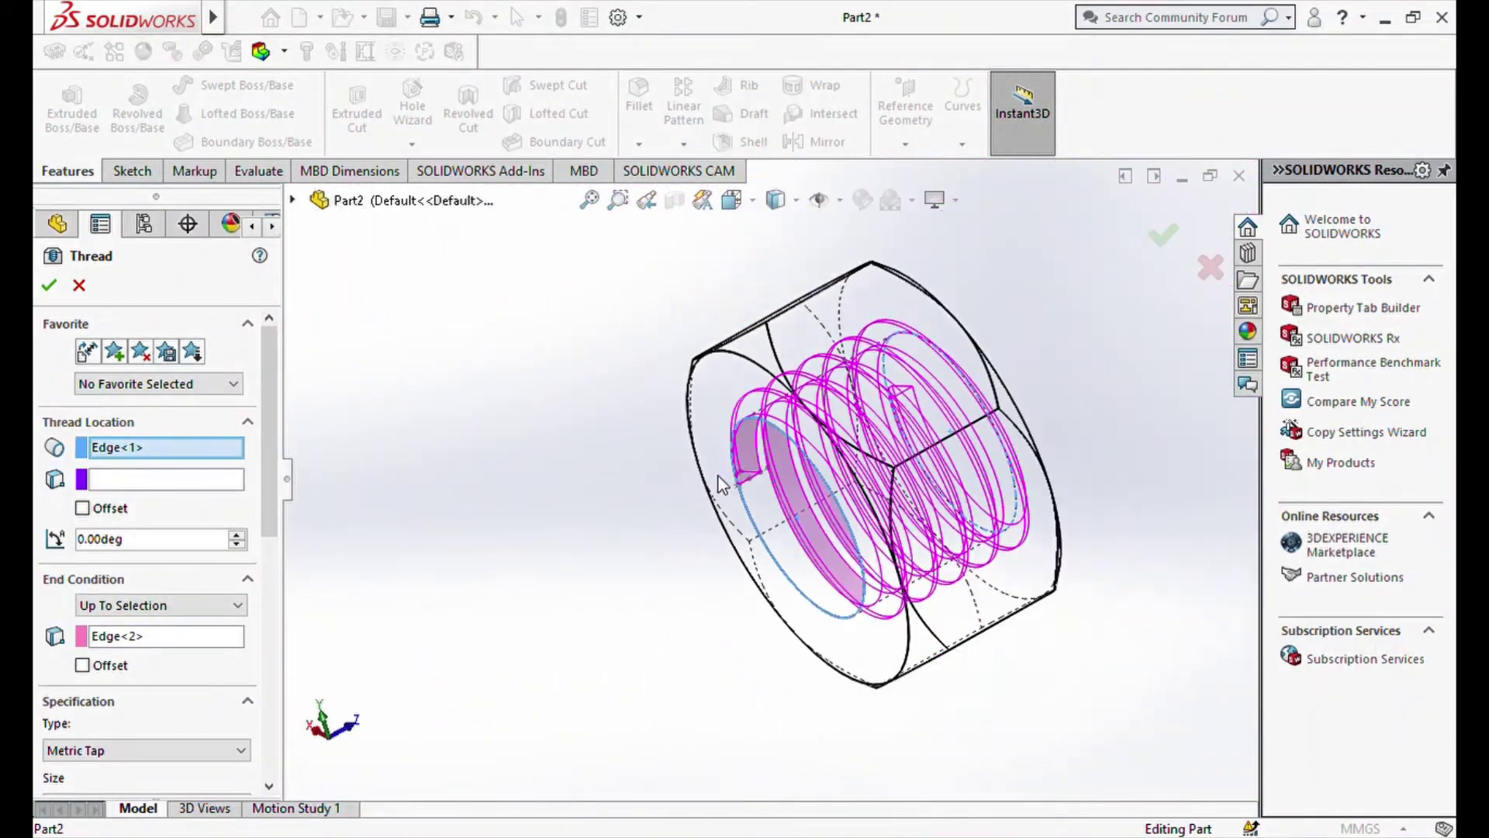
middle_drag(945, 463, 906, 495)
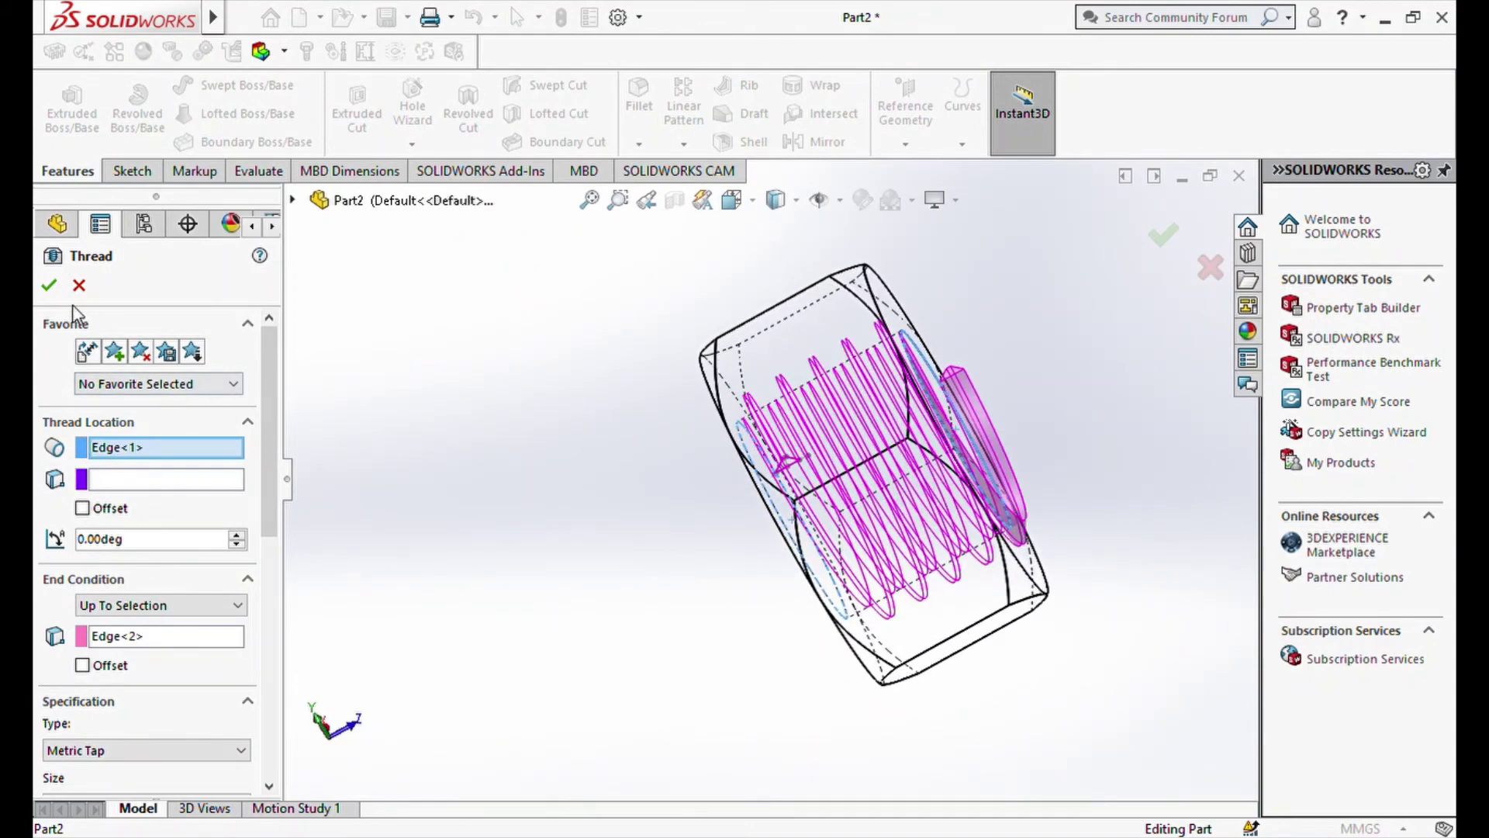
click(49, 284)
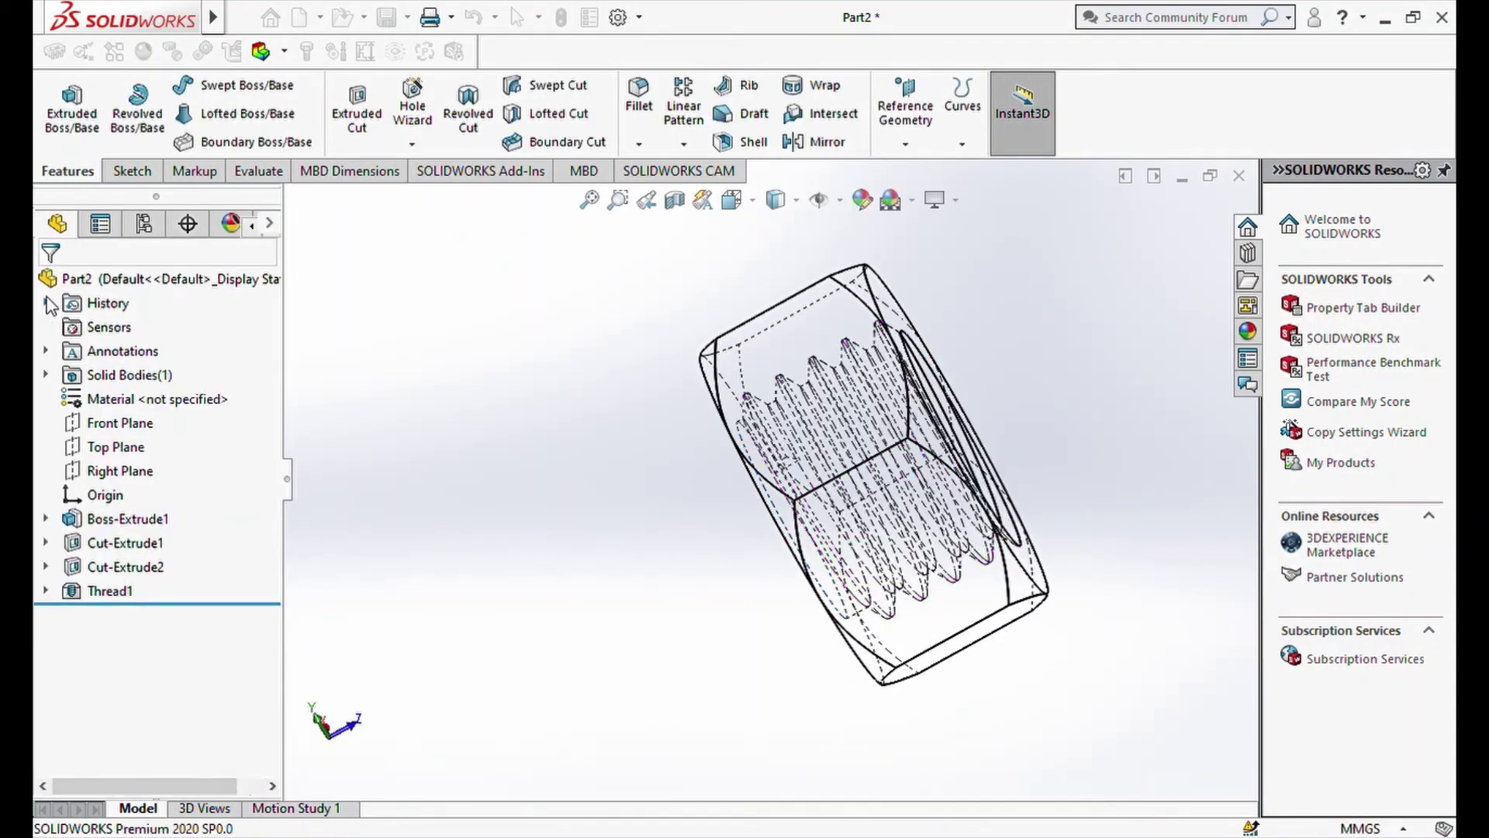
Display the nut shaded with edges and inspect where the cut thread starts at the hole's edge.
click(795, 200)
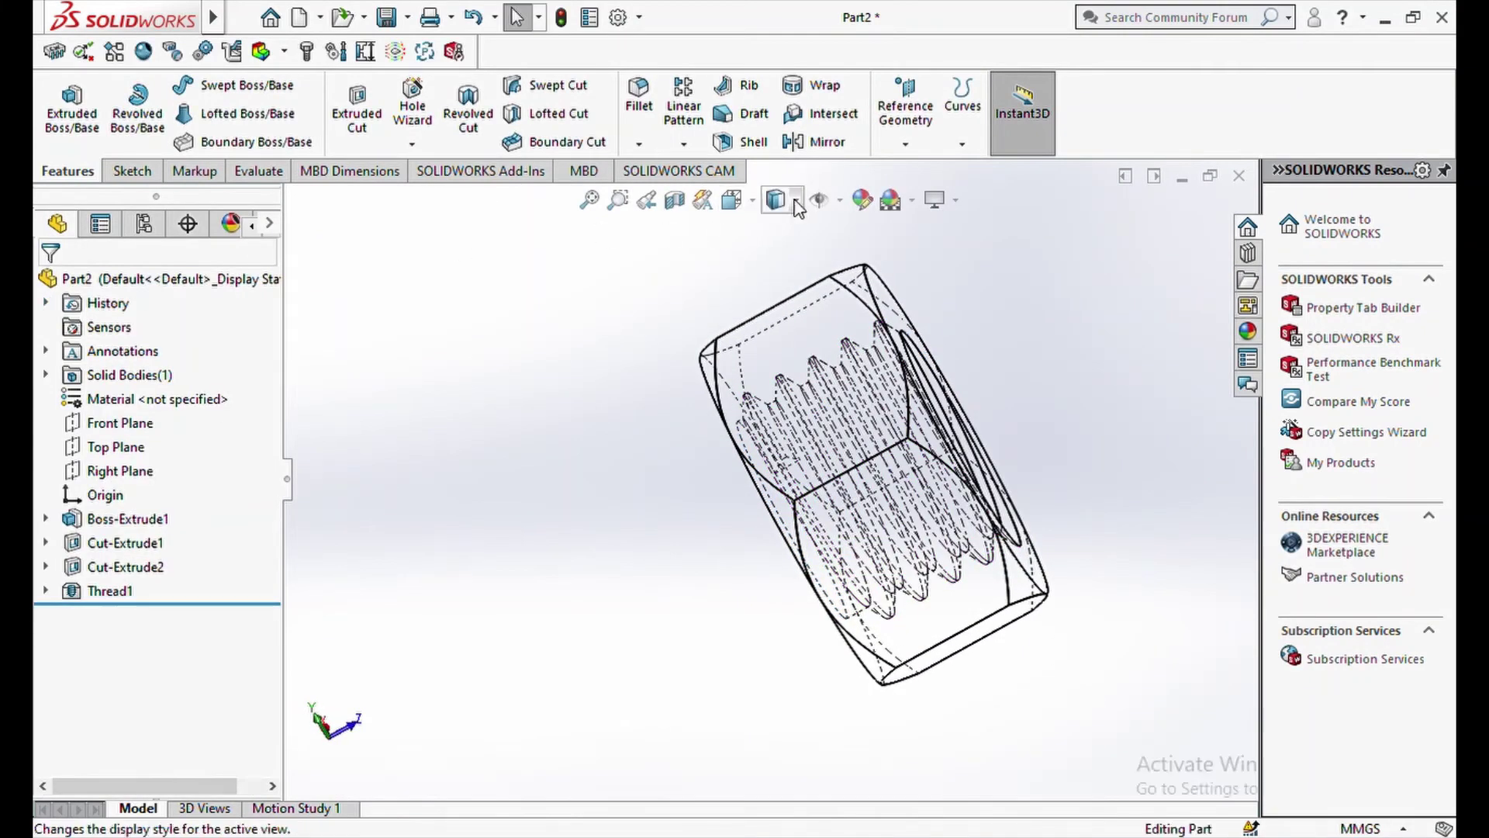
click(787, 222)
middle_drag(897, 424, 551, 657)
key(ctrl+7)
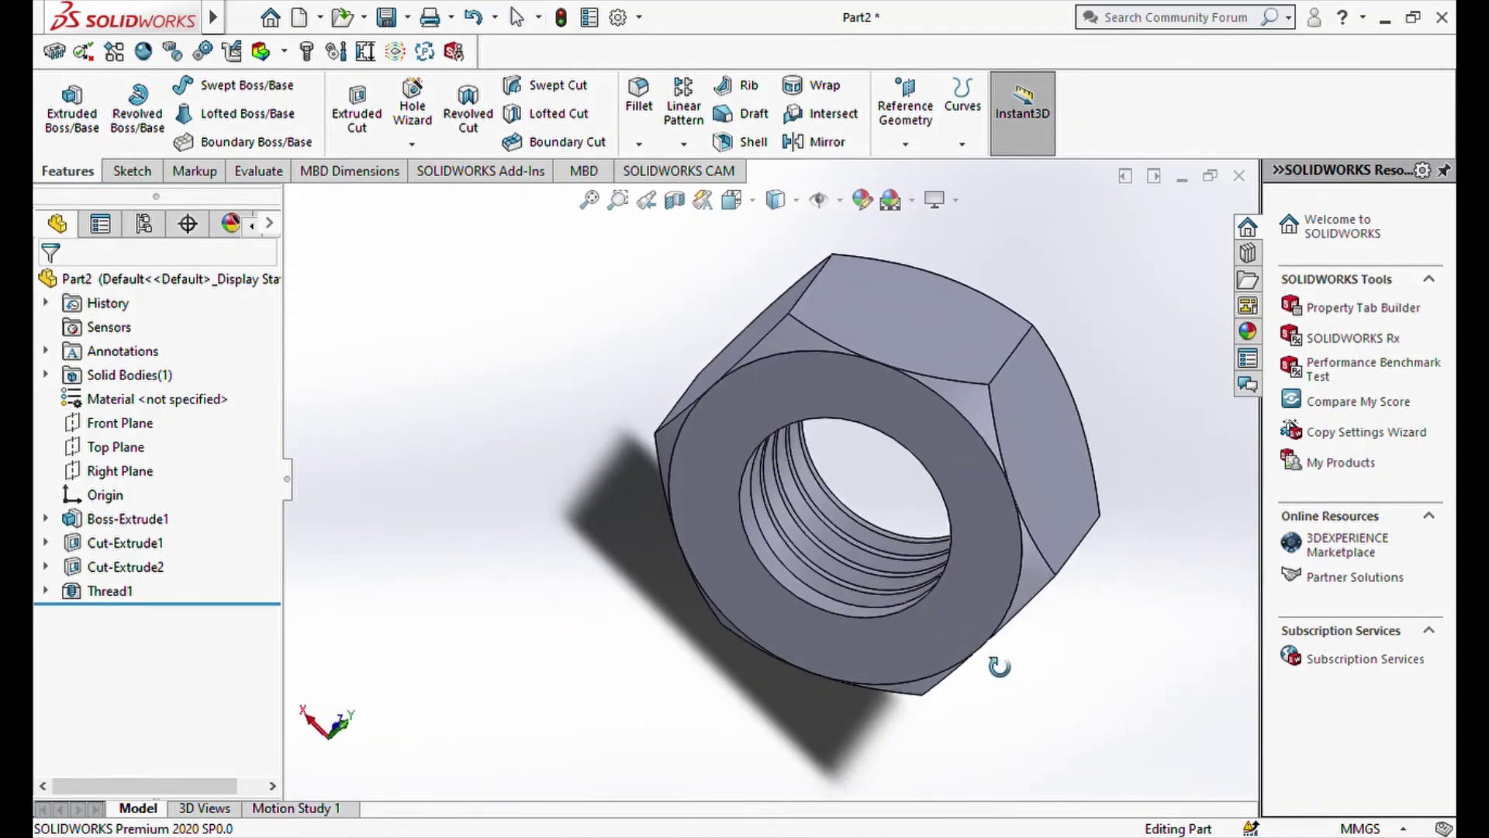
scroll(767, 436, down, 6)
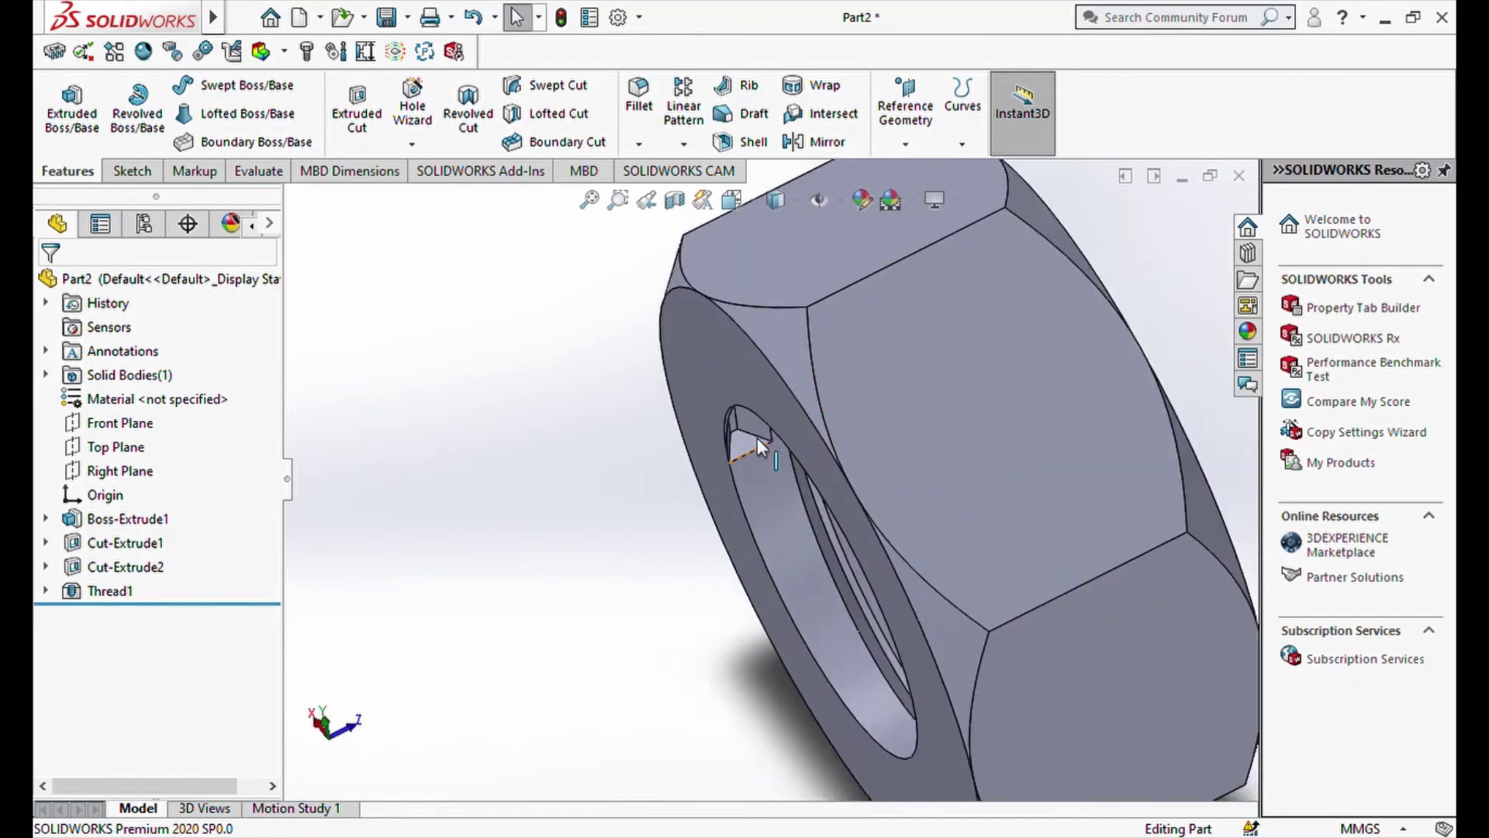
scroll(779, 434, down, 8)
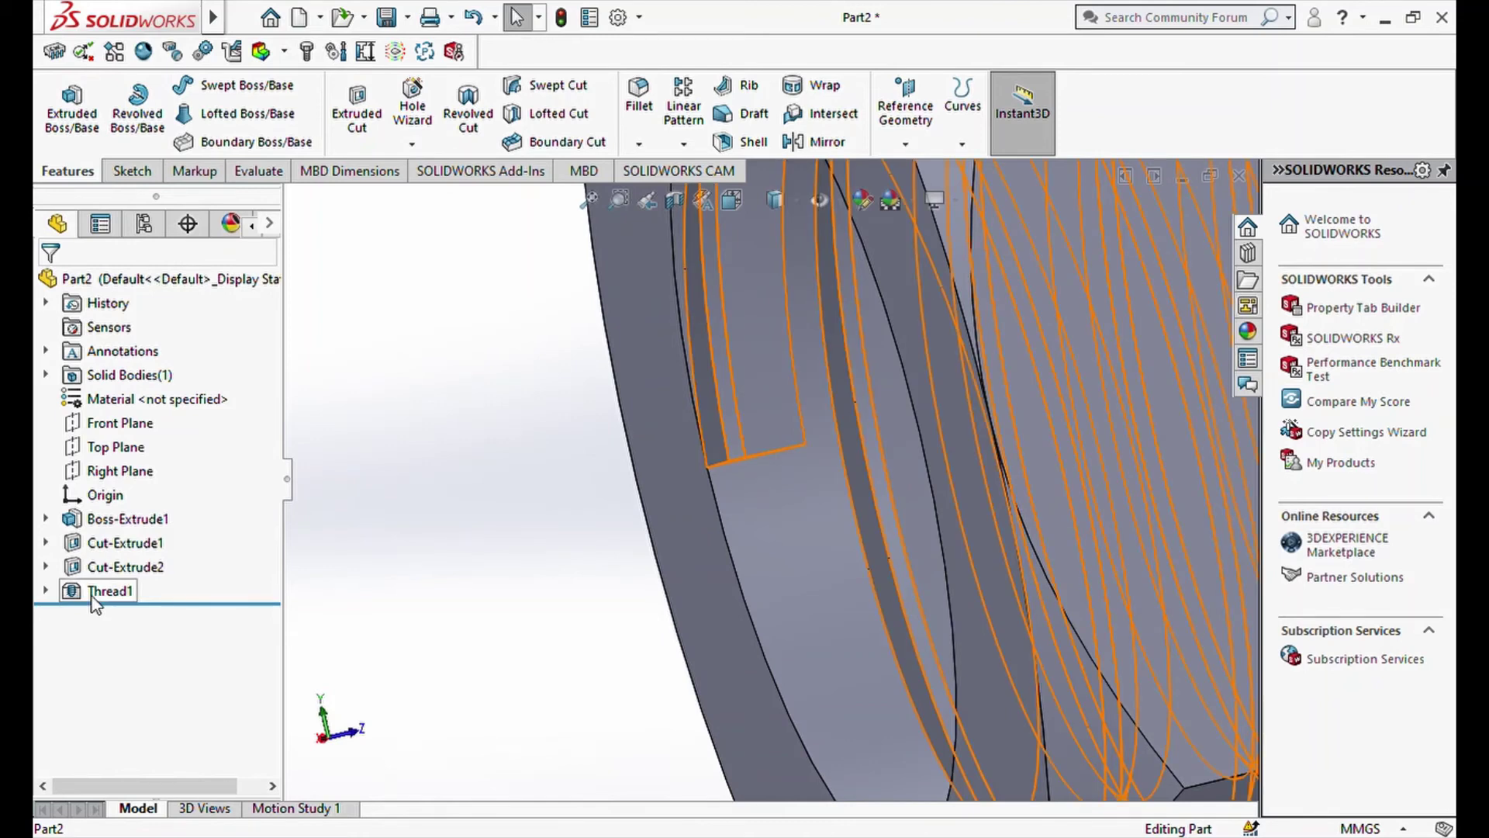
Edit the thread so its start location is offset 2 mm in the reversed direction, outside the nut face.
click(94, 600)
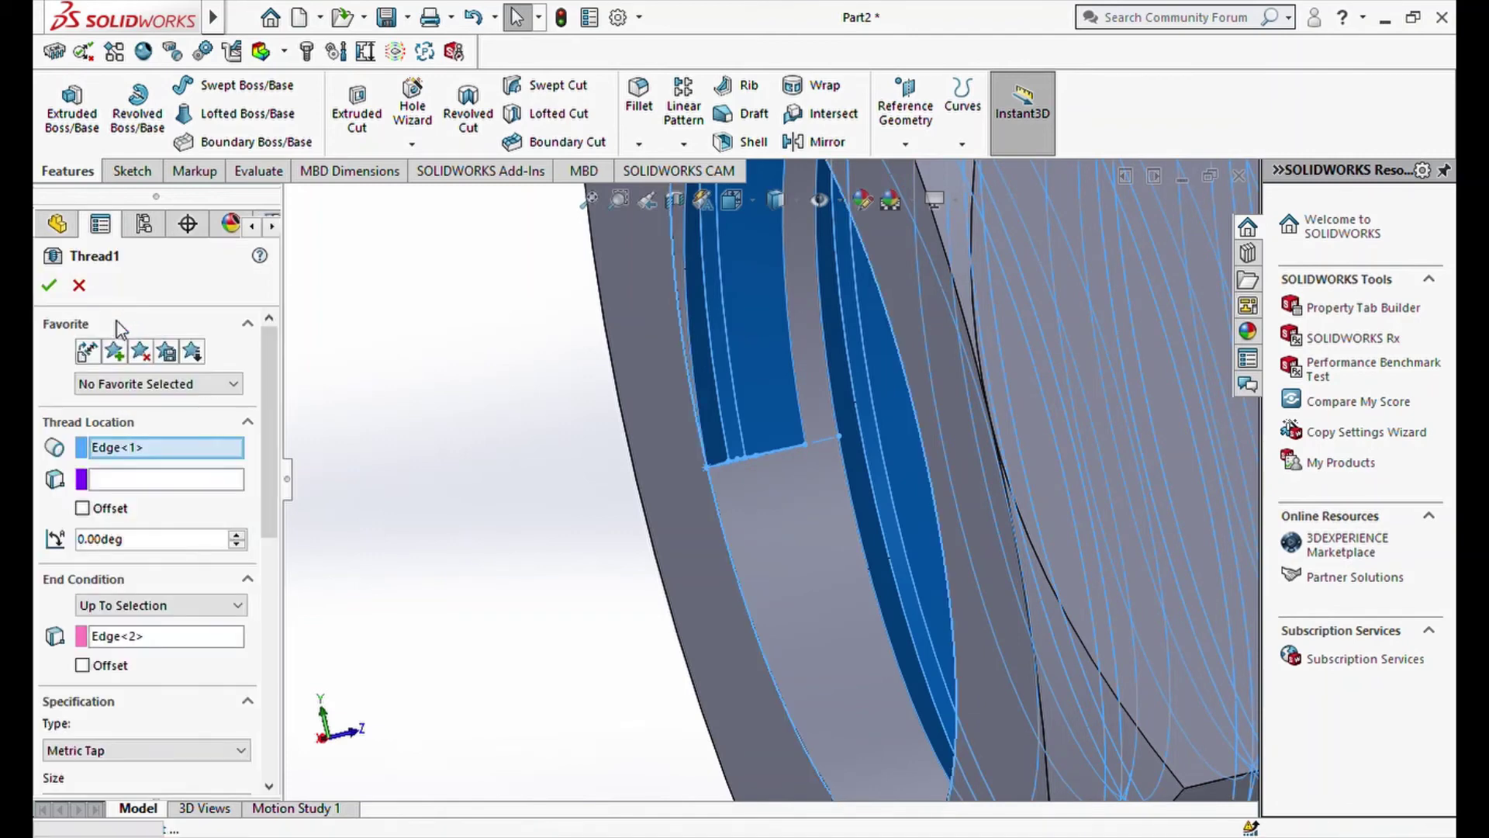
click(83, 509)
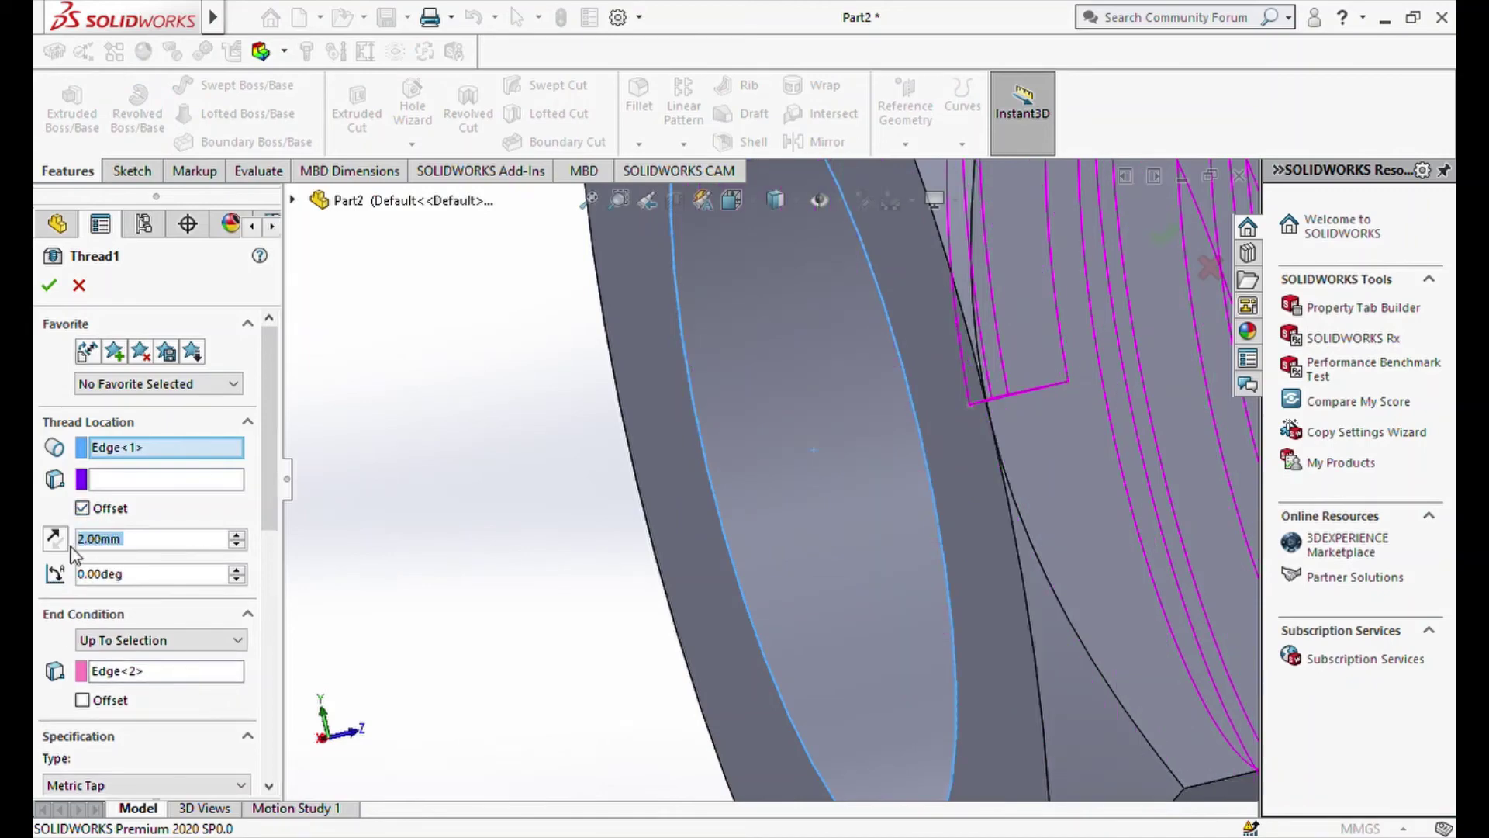
click(65, 545)
scroll(765, 622, up, 4)
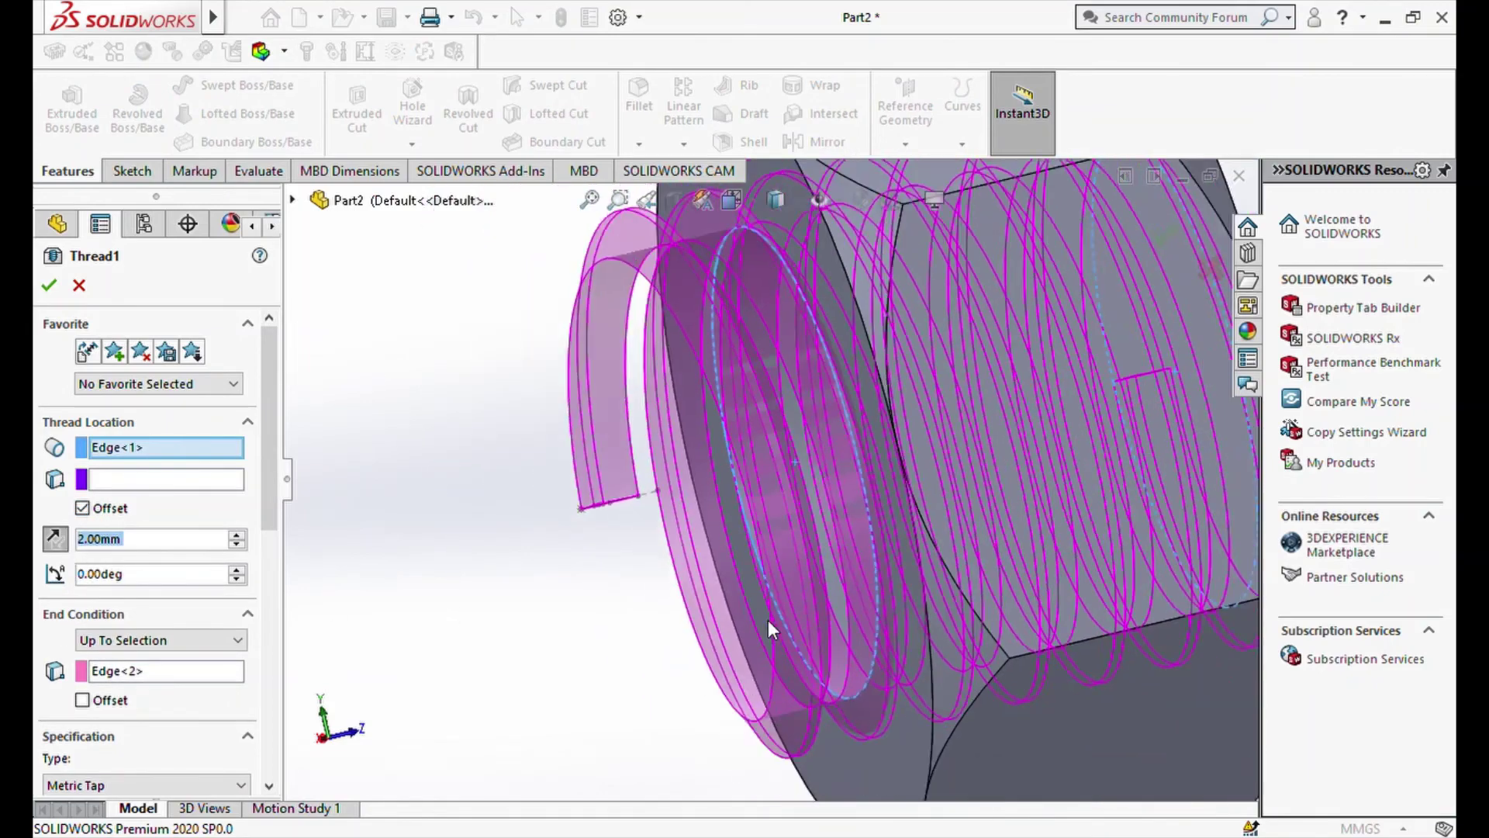
scroll(1102, 570, up, 6)
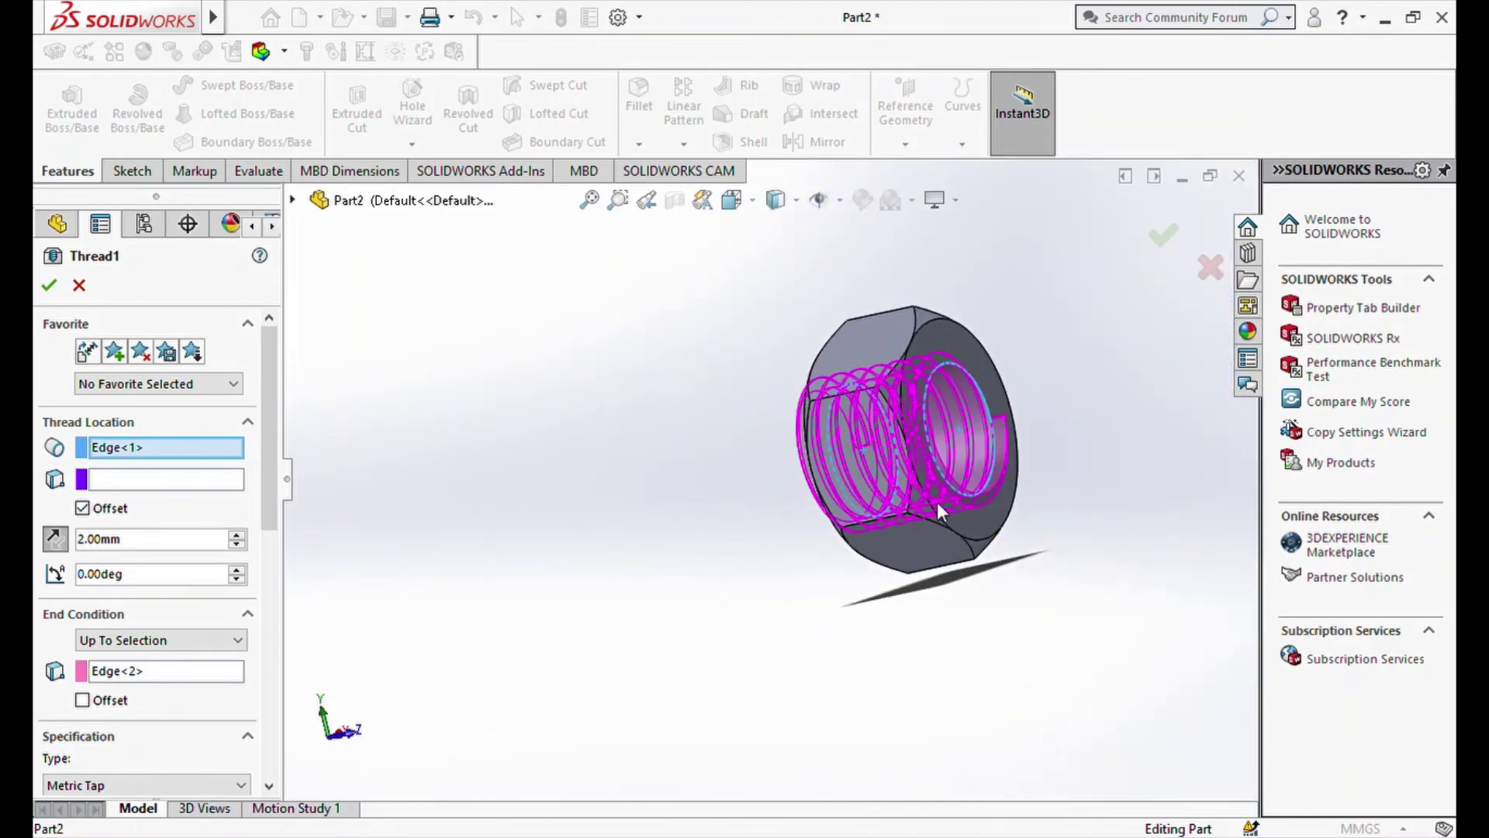
middle_drag(1053, 589, 973, 616)
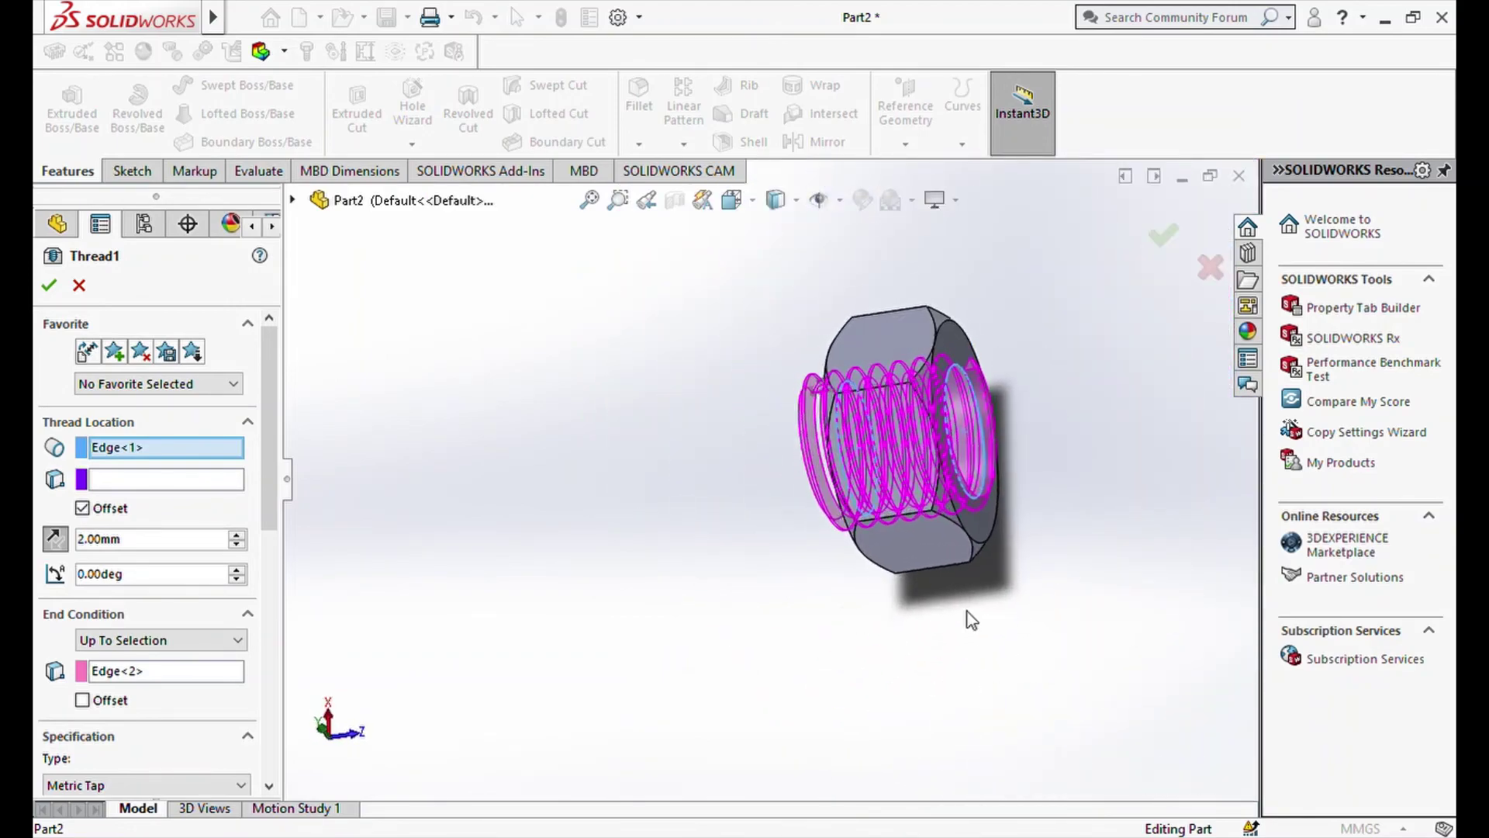
scroll(942, 462, down, 5)
middle_drag(942, 461, 747, 497)
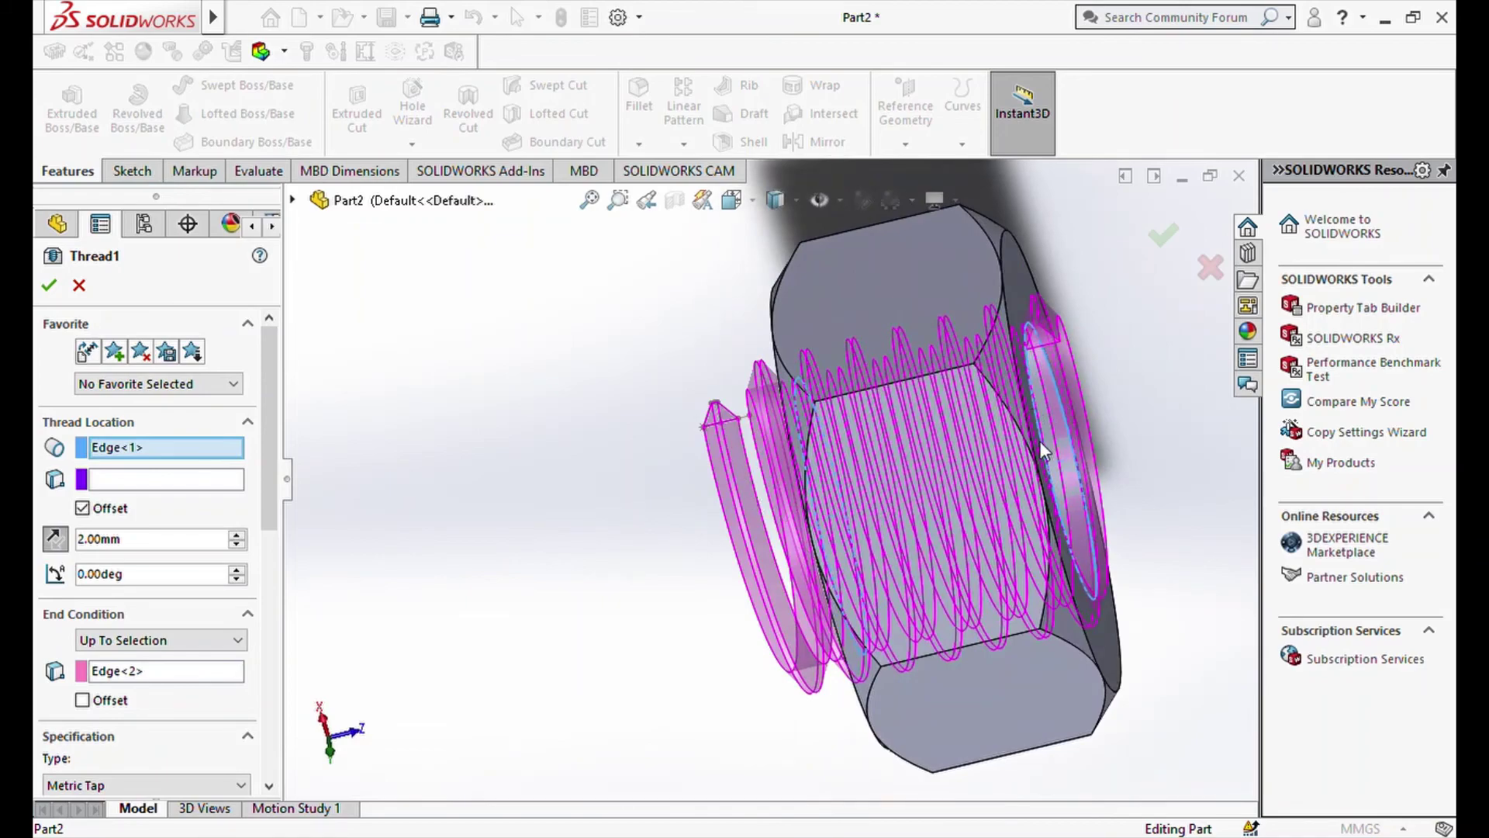
scroll(1054, 318, down, 3)
middle_drag(895, 434, 919, 472)
scroll(908, 473, up, 3)
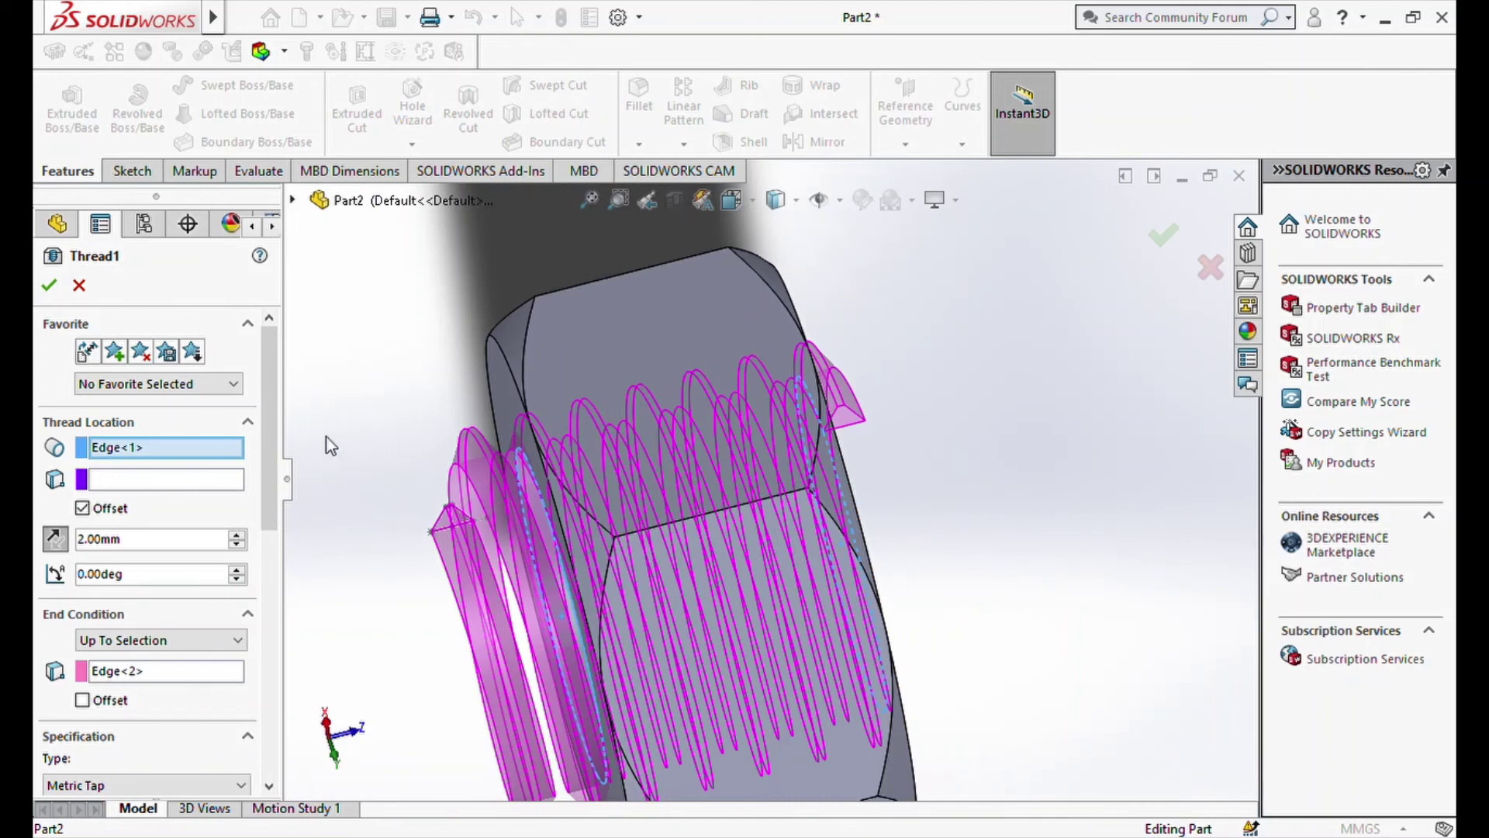
click(49, 284)
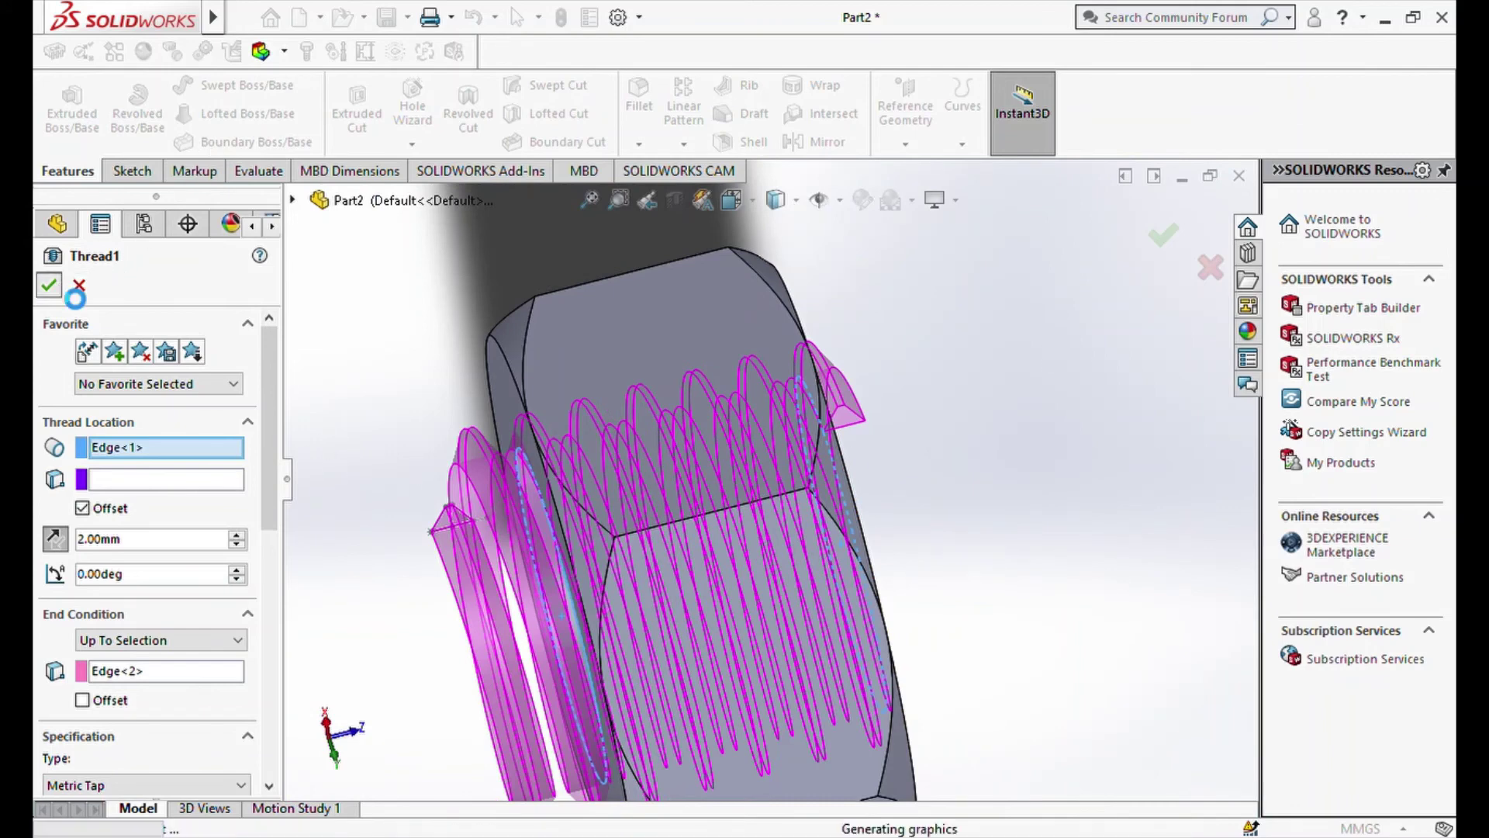
Inspect the threaded hole and show the whole nut in the trimetric view.
scroll(466, 543, up, 5)
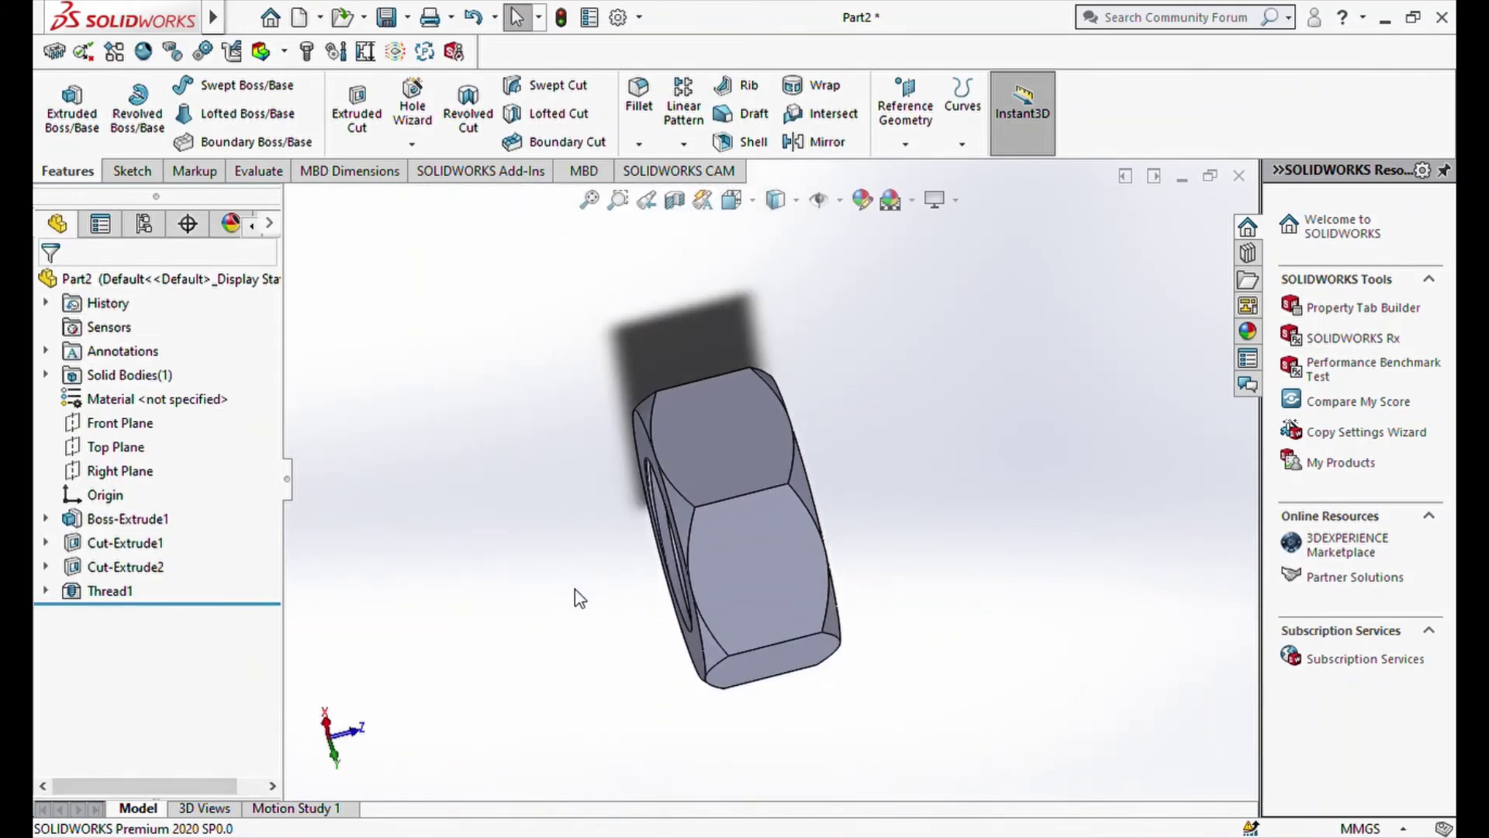
middle_drag(574, 597, 869, 450)
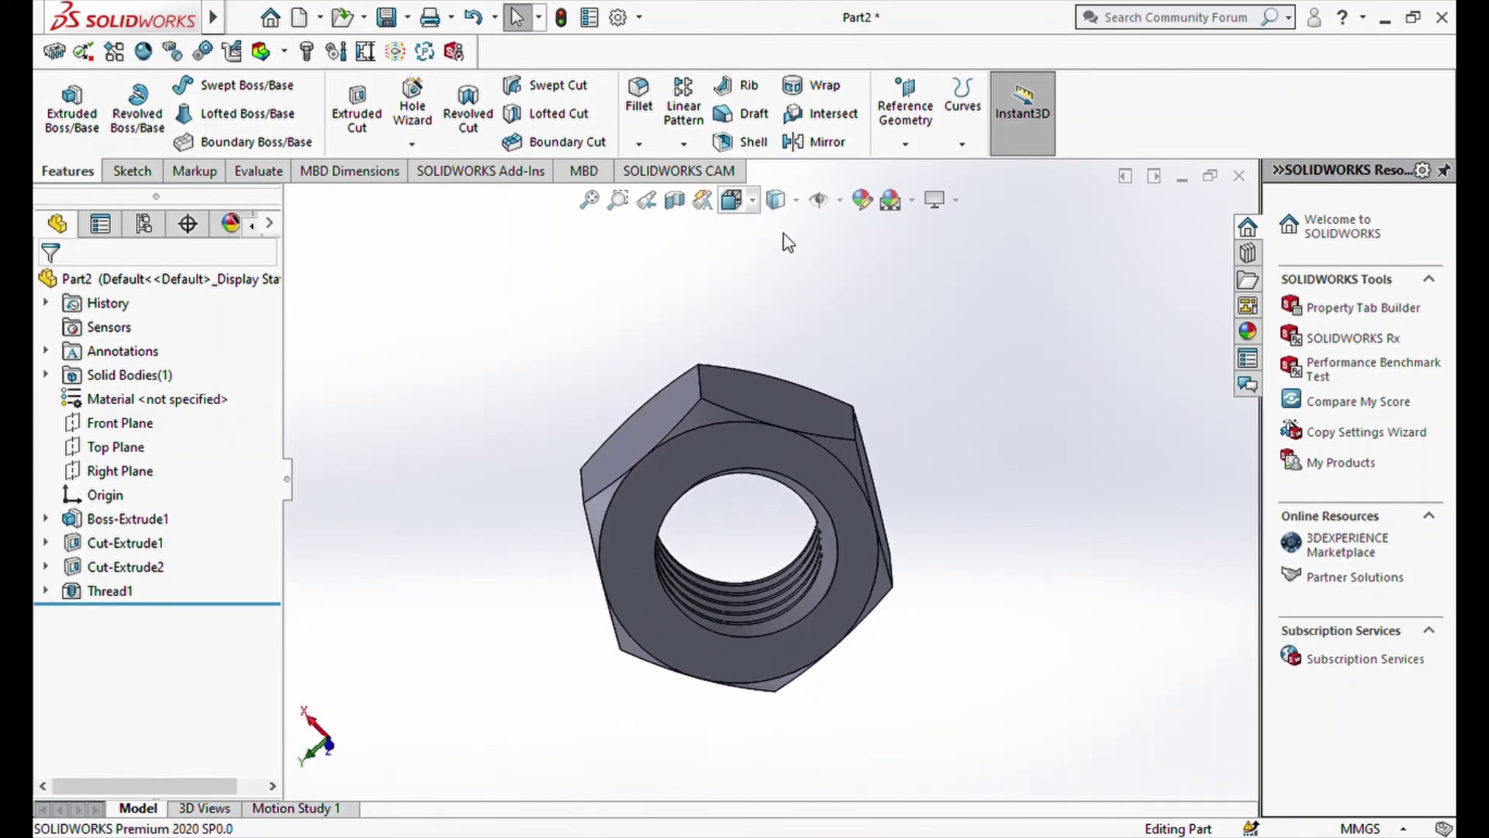
click(858, 262)
scroll(883, 463, down, 3)
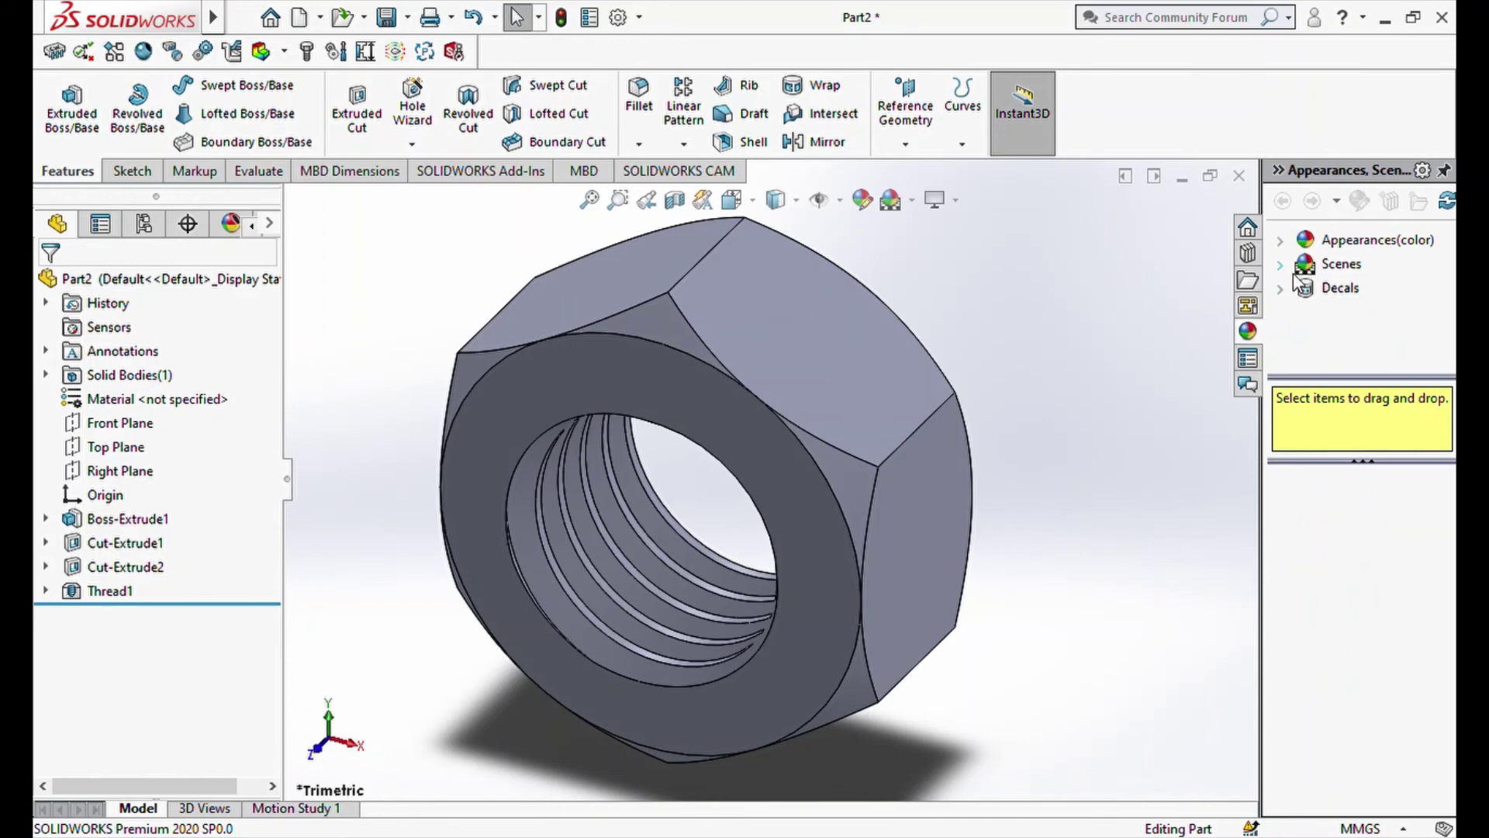
Apply the polished steel appearance from the steel metals to the nut.
click(1280, 267)
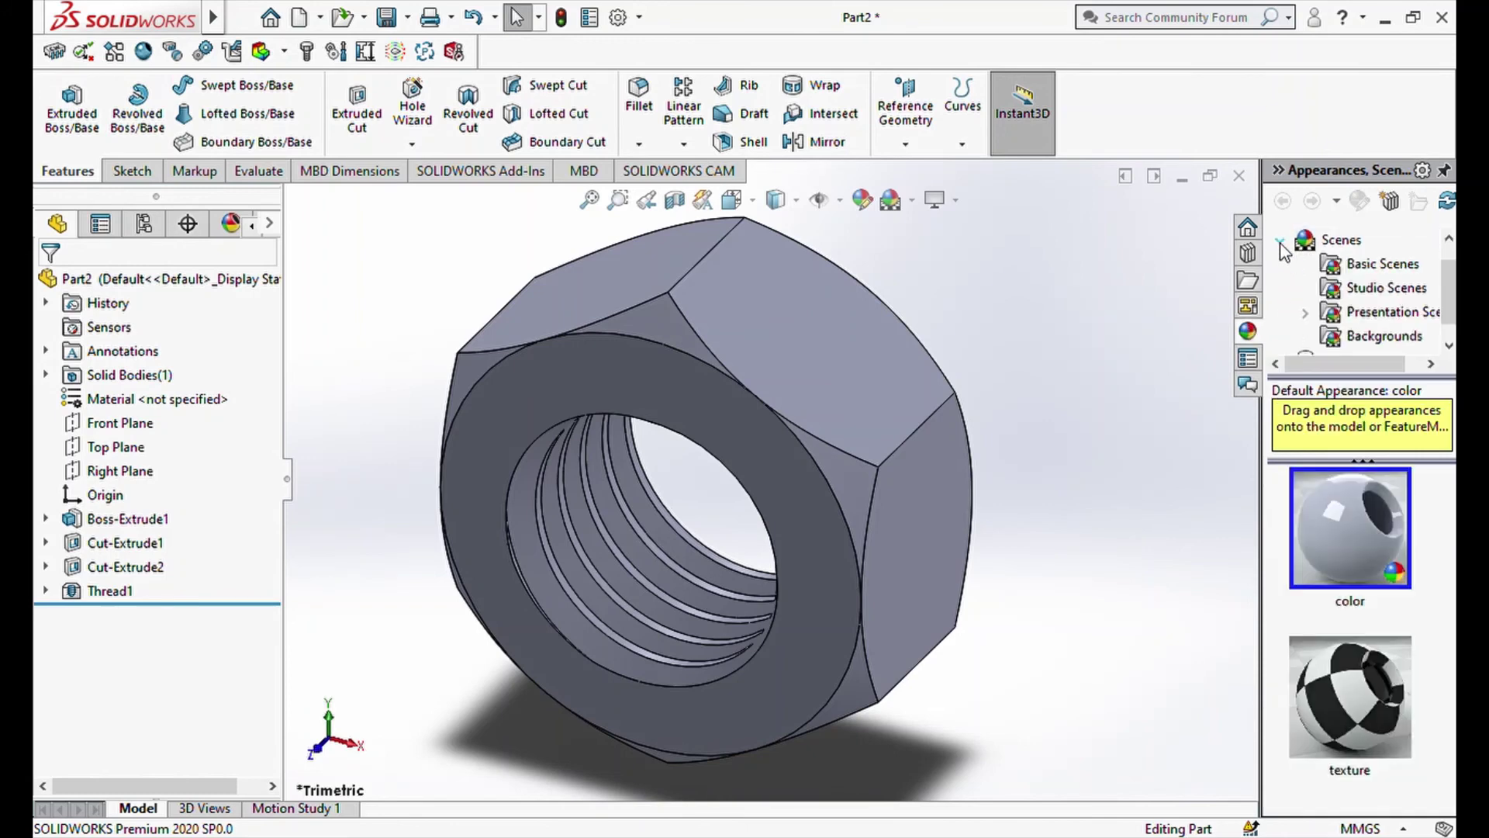
click(1282, 242)
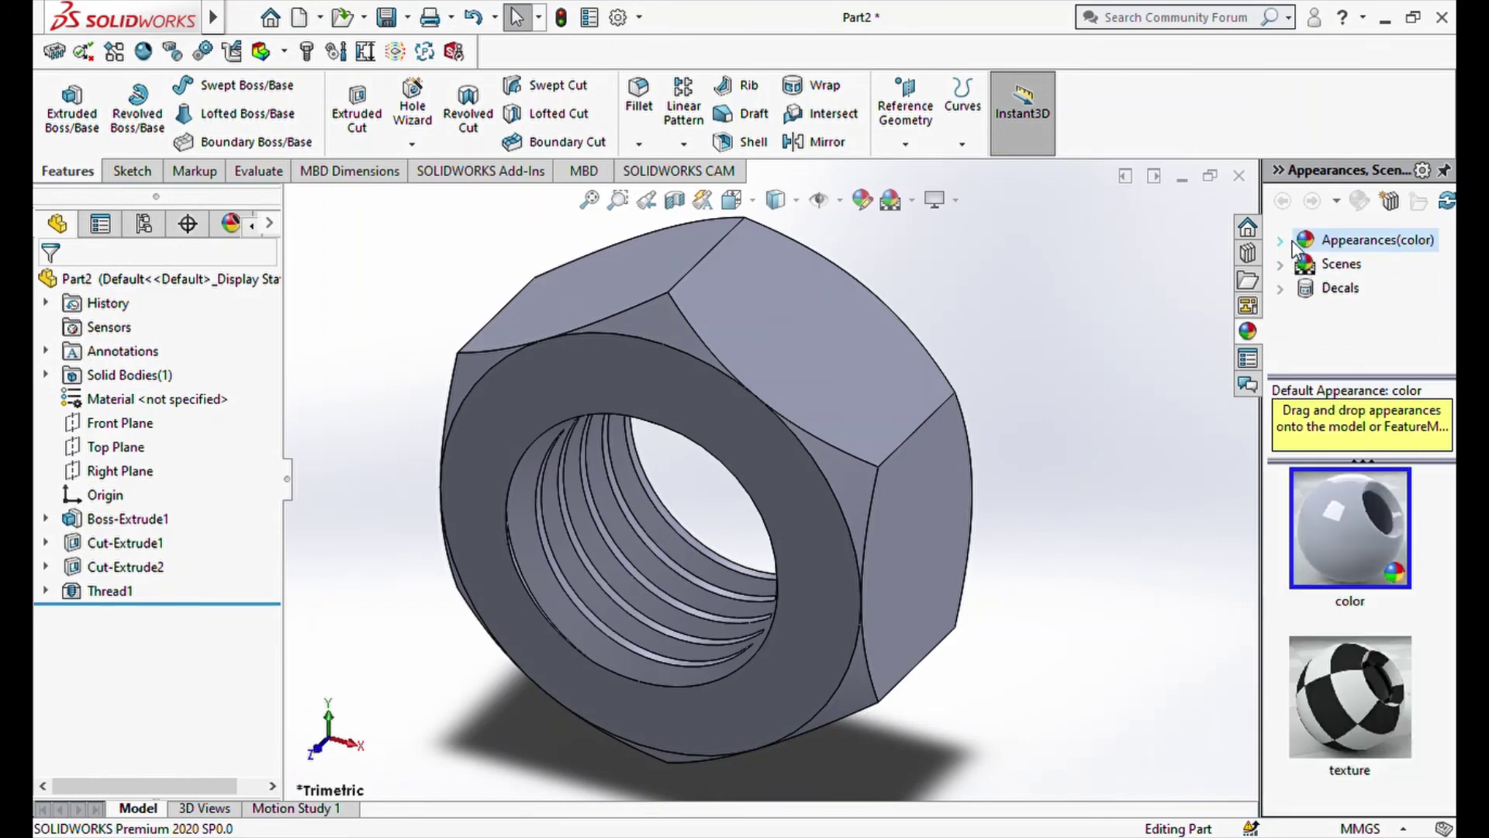
click(1281, 242)
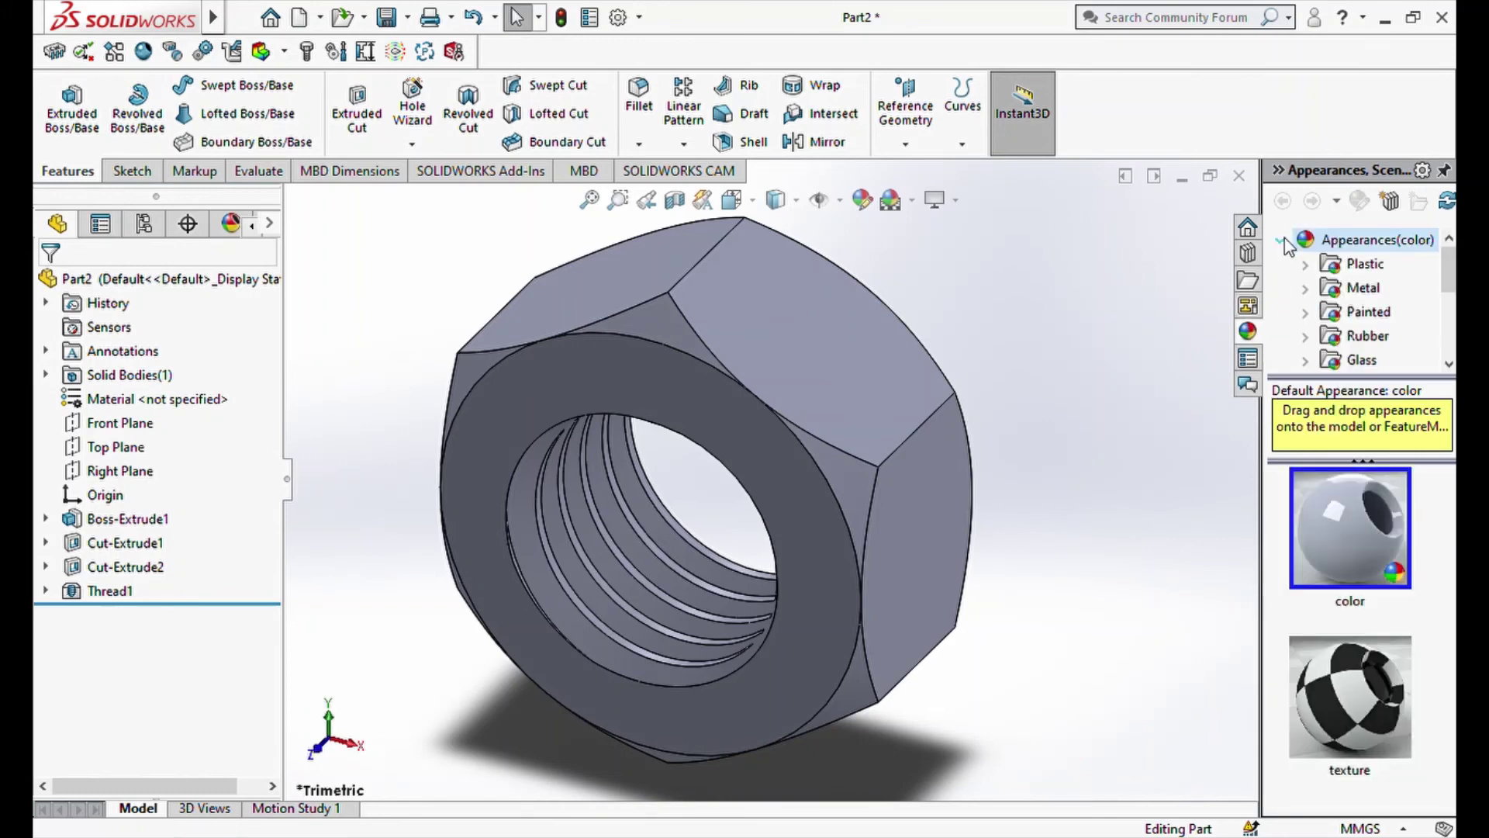
click(1305, 288)
click(1379, 266)
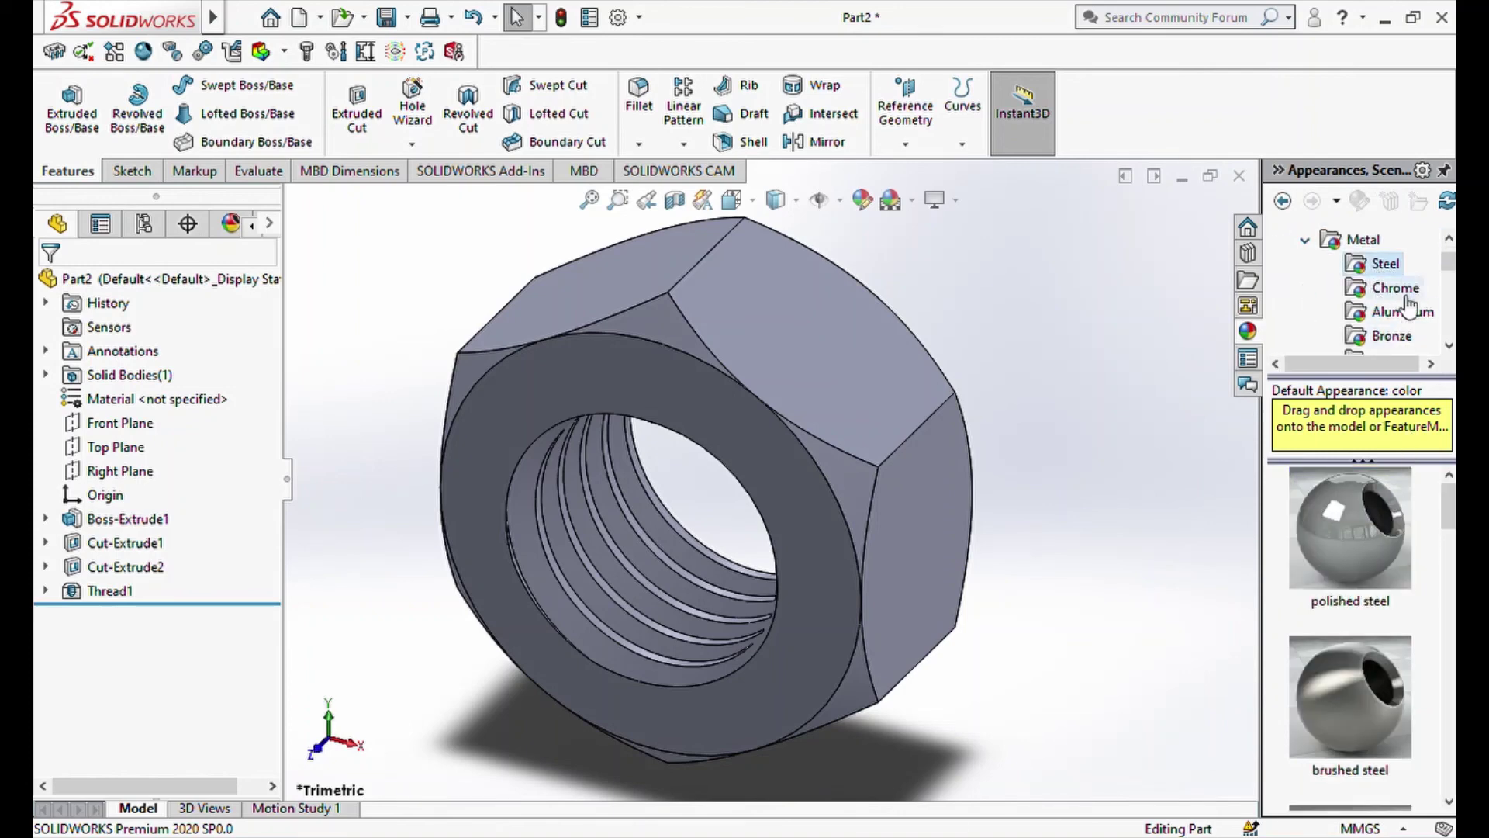
click(1396, 287)
click(1399, 266)
drag(1351, 528, 962, 524)
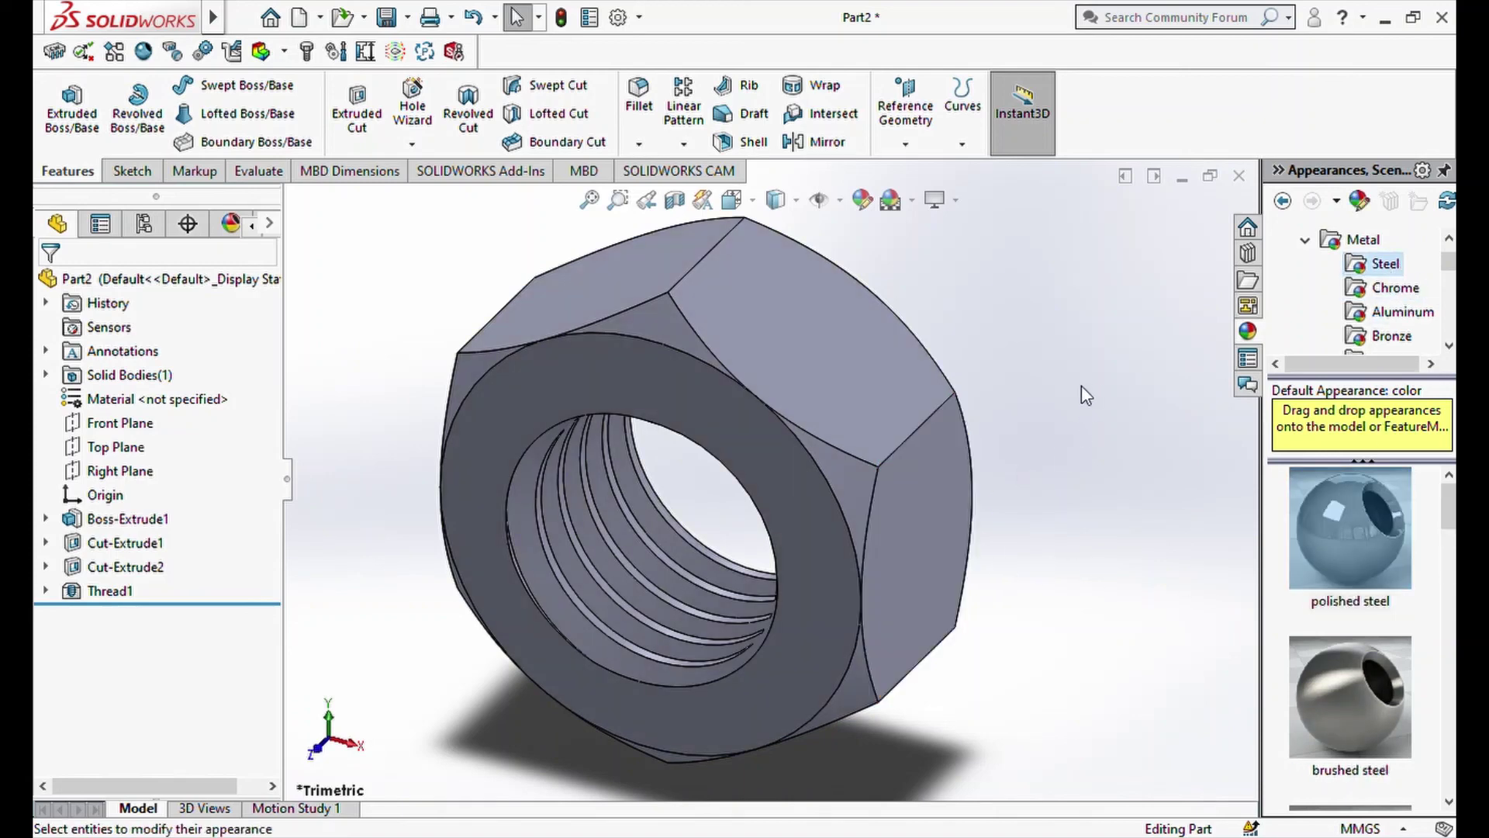